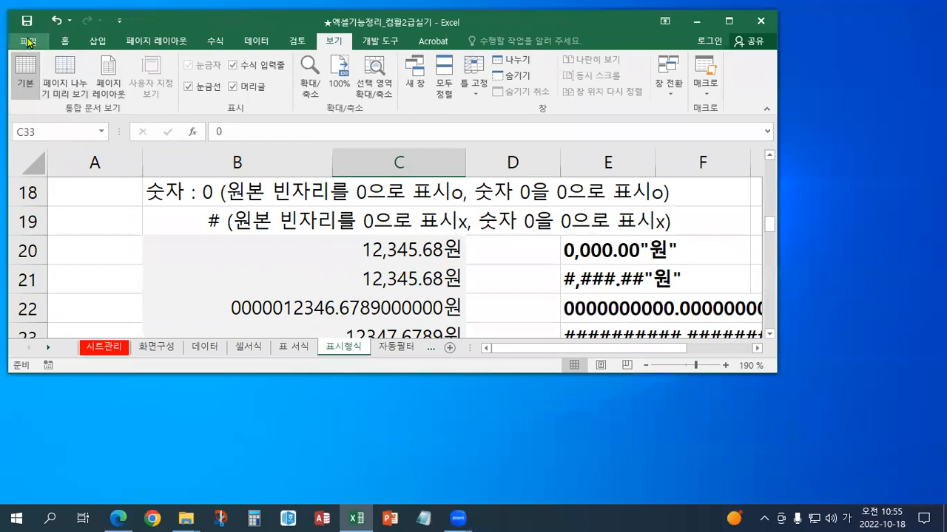
# Step: Open the 기본작업-2 workbook from the 이론 folder and enable editing
pyautogui.click(33, 46)
pyautogui.click(33, 44)
pyautogui.click(33, 45)
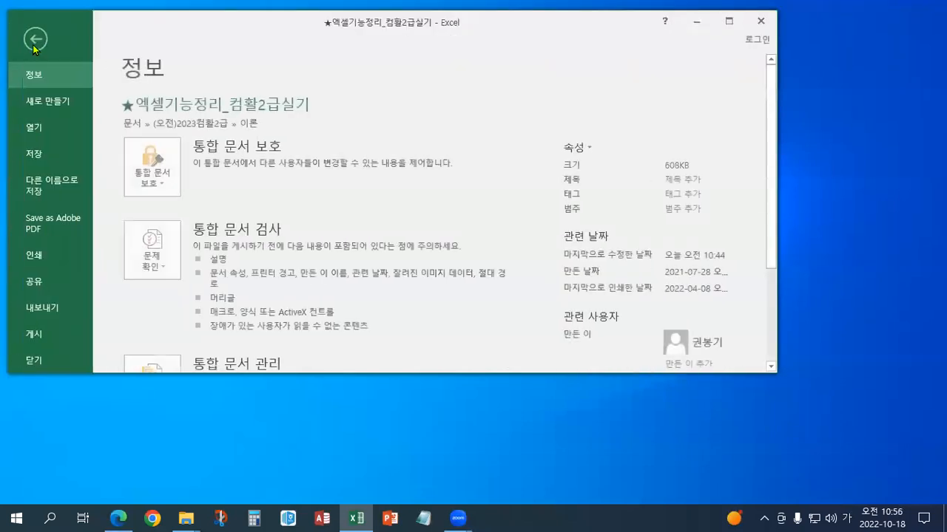
pyautogui.click(40, 133)
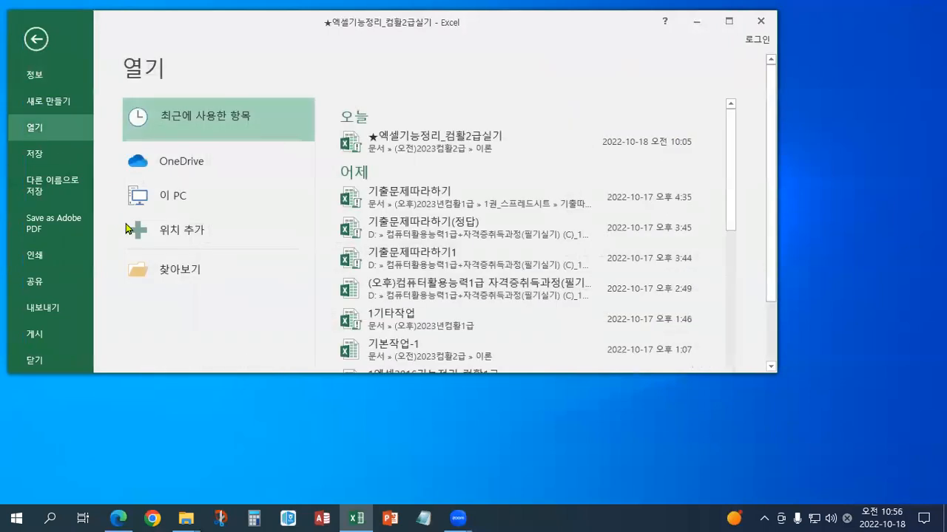
pyautogui.click(181, 271)
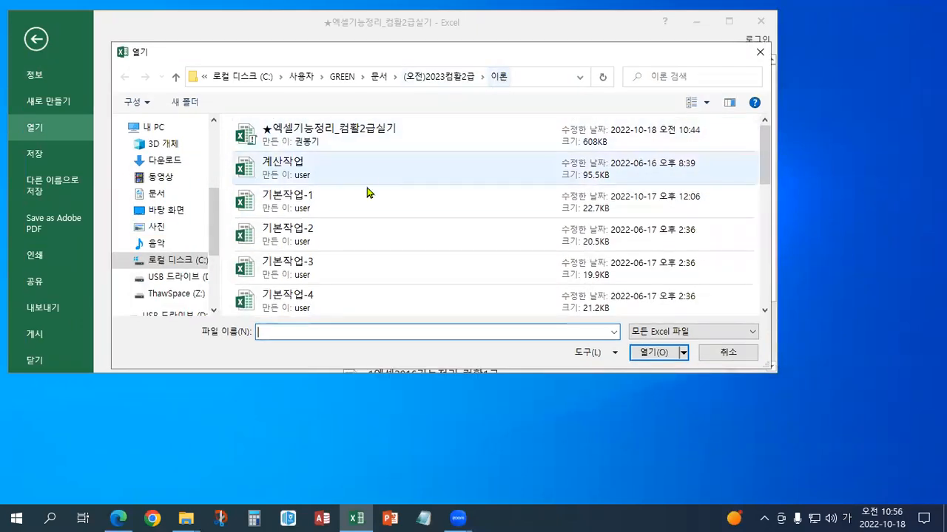
pyautogui.click(295, 233)
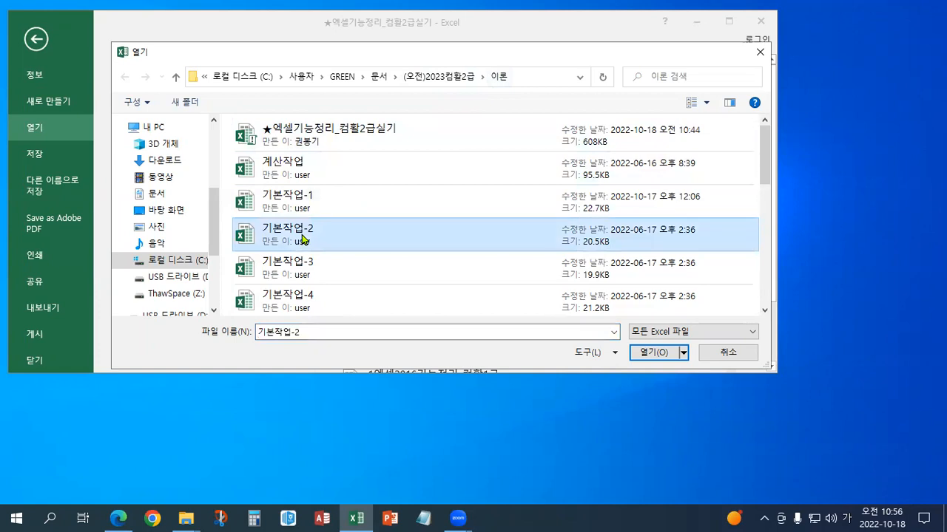
pyautogui.click(653, 353)
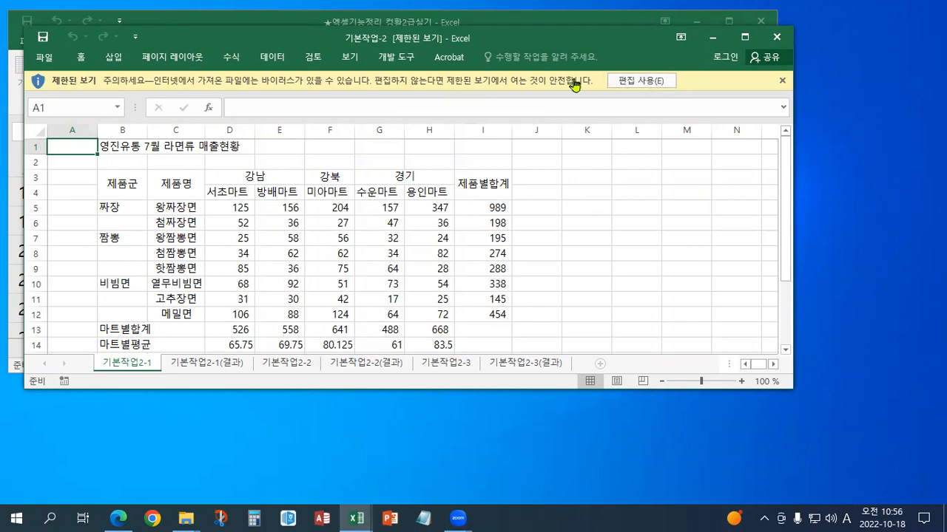
pyautogui.click(647, 80)
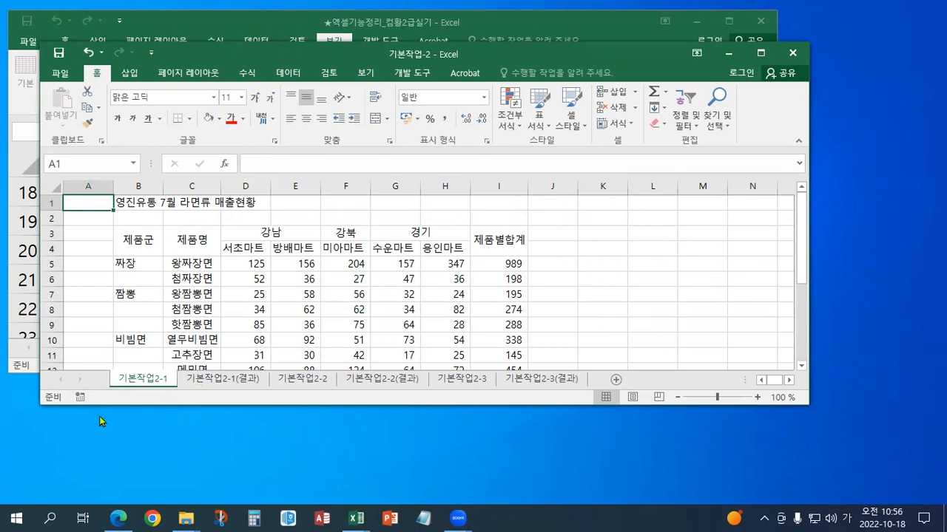
# Step: Open the exercise image from the file explorer and decline the ALTools license agreement
pyautogui.press('super+e')
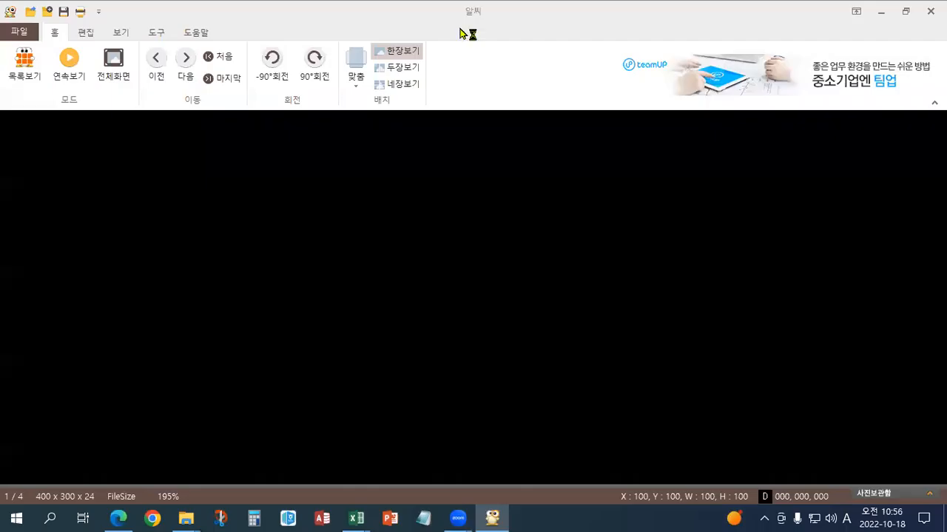
pyautogui.click(567, 293)
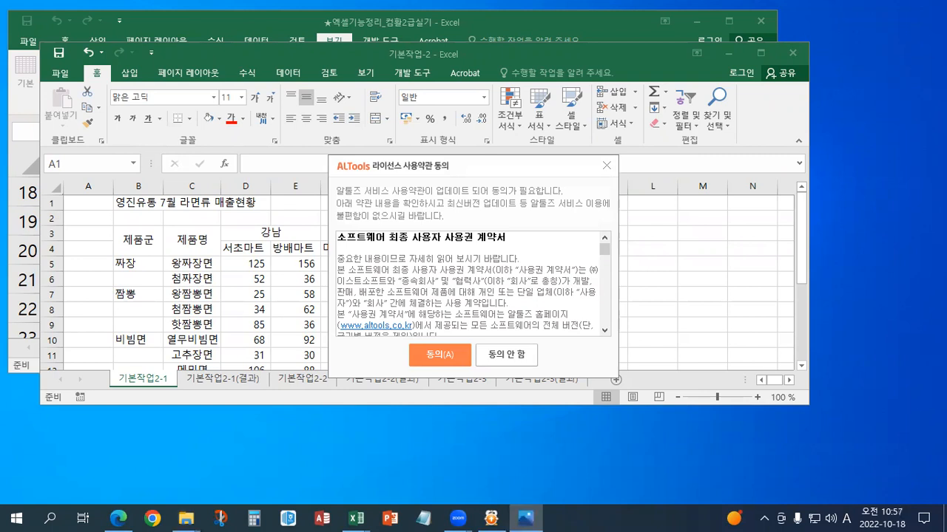
pyautogui.click(516, 365)
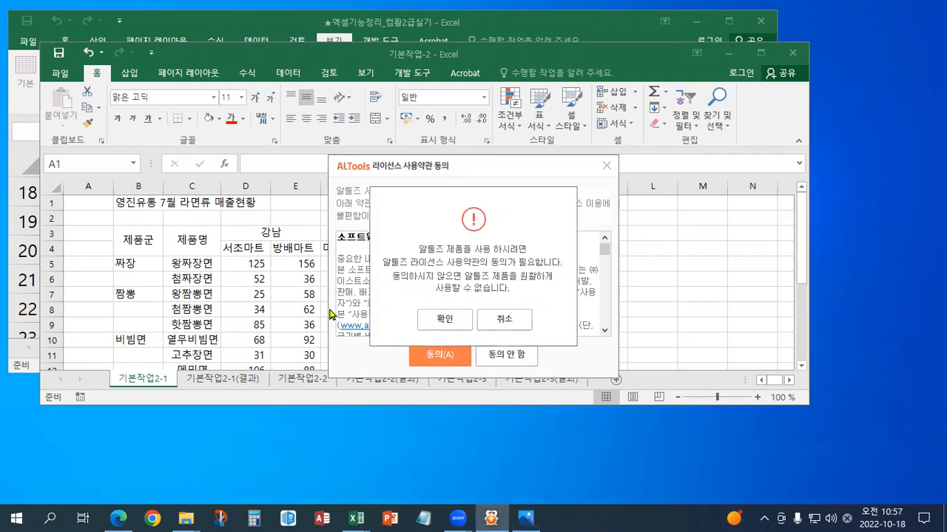
pyautogui.click(450, 325)
pyautogui.click(516, 324)
pyautogui.click(509, 350)
pyautogui.click(450, 325)
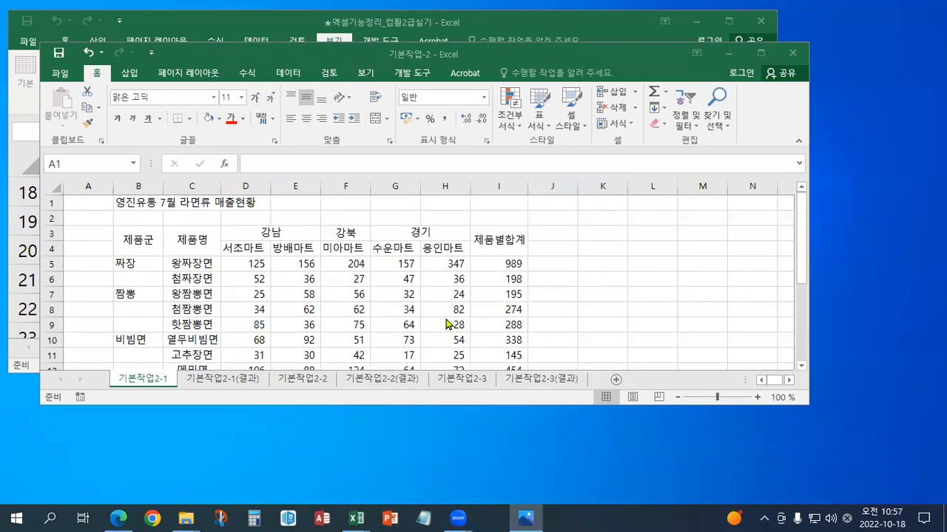
# Step: Enter 교재25페이지 in cell B2 of the 기본작업2-1 sheet and make its text red
pyautogui.click(111, 218)
pyautogui.click(115, 218)
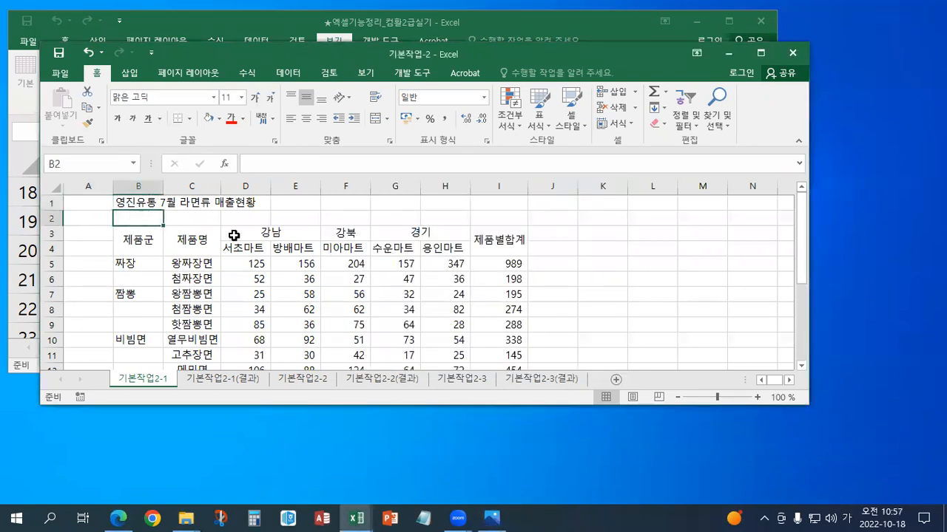
pyautogui.write('교재')
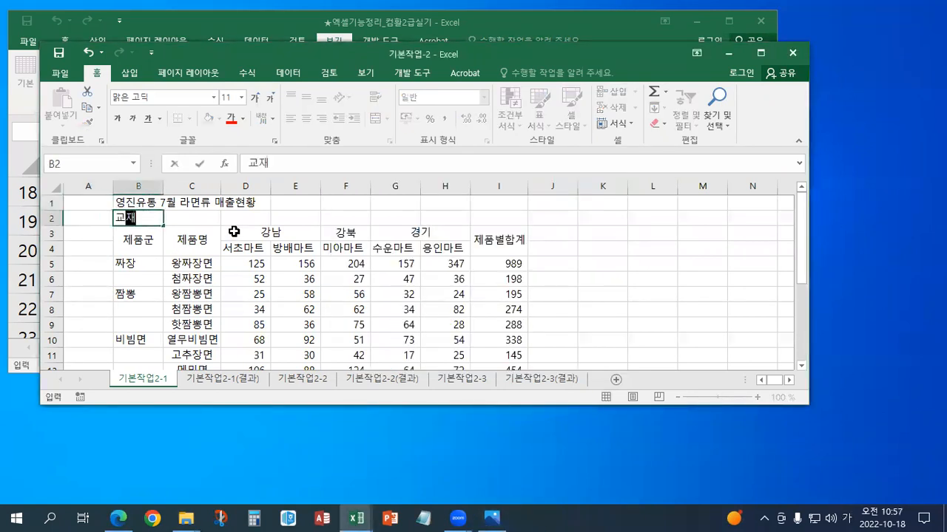
pyautogui.write('25페이지')
pyautogui.press('Return')
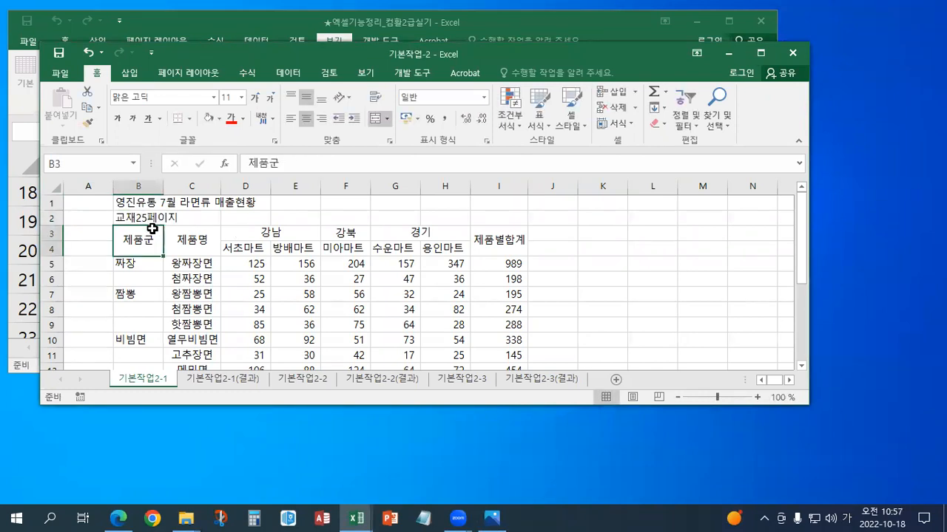
pyautogui.click(148, 219)
pyautogui.click(232, 119)
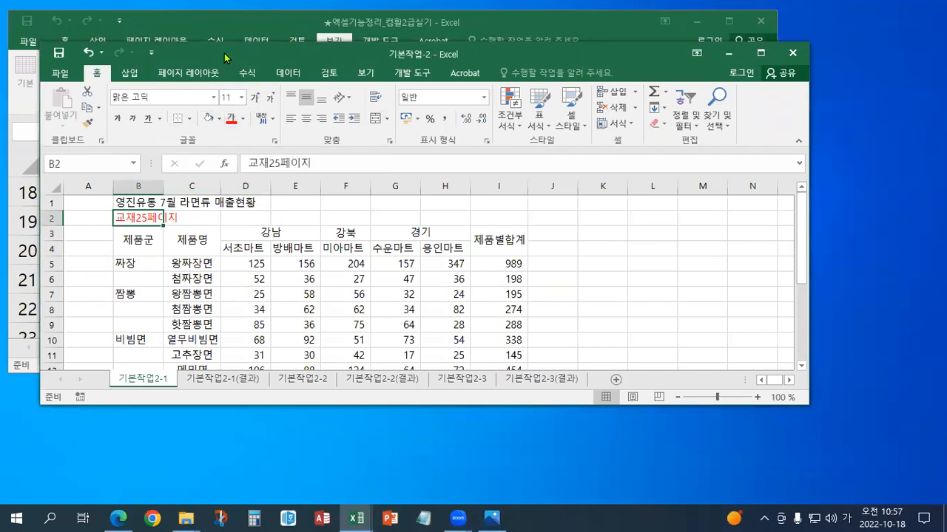
pyautogui.moveTo(222, 52); pyautogui.dragTo(210, 48)
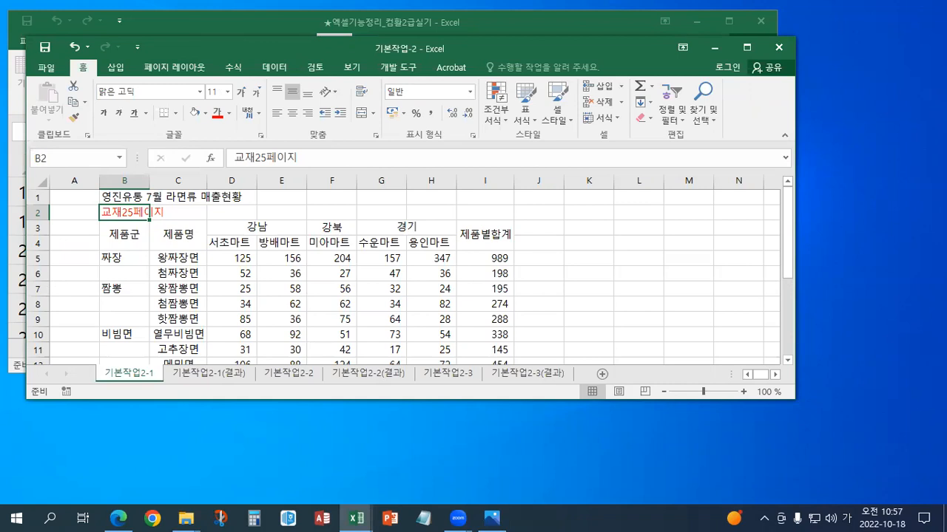
# Step: Maximize the 기본작업-2 workbook window and zoom the 기본작업2-1 sheet to 145%
pyautogui.scroll(1, 403, 278)
pyautogui.scroll(1, 403, 278)
pyautogui.scroll(-2, 403, 277)
pyautogui.hotkey('alt', 'Tab')
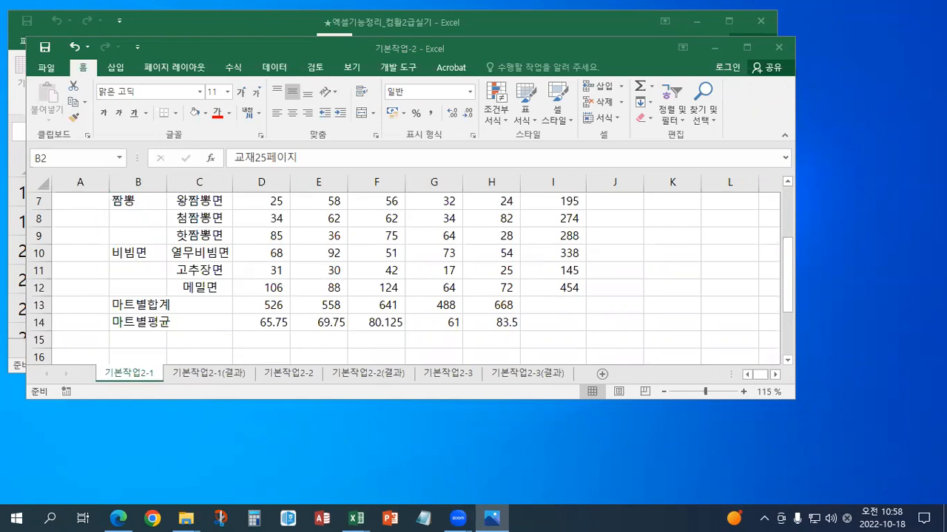
pyautogui.doubleClick(199, 49)
pyautogui.scroll(2, 198, 219)
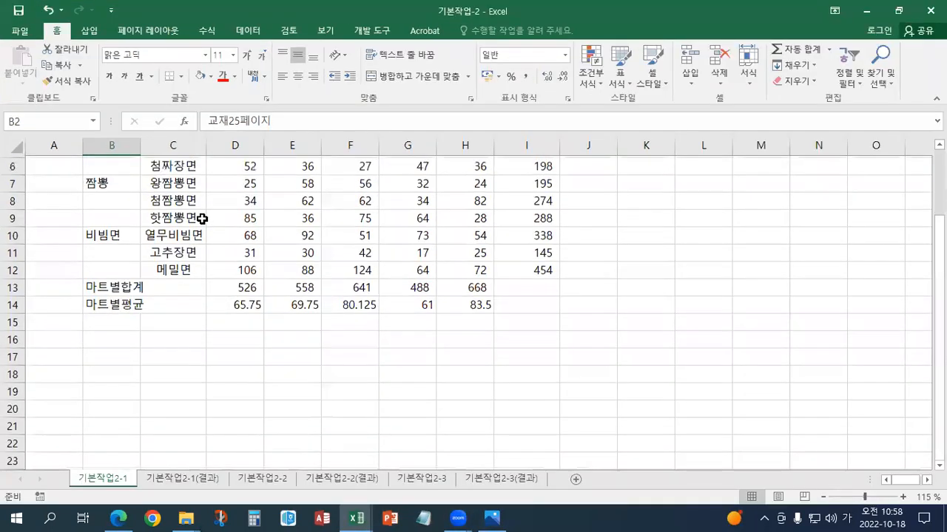
pyautogui.scroll(1, 202, 219)
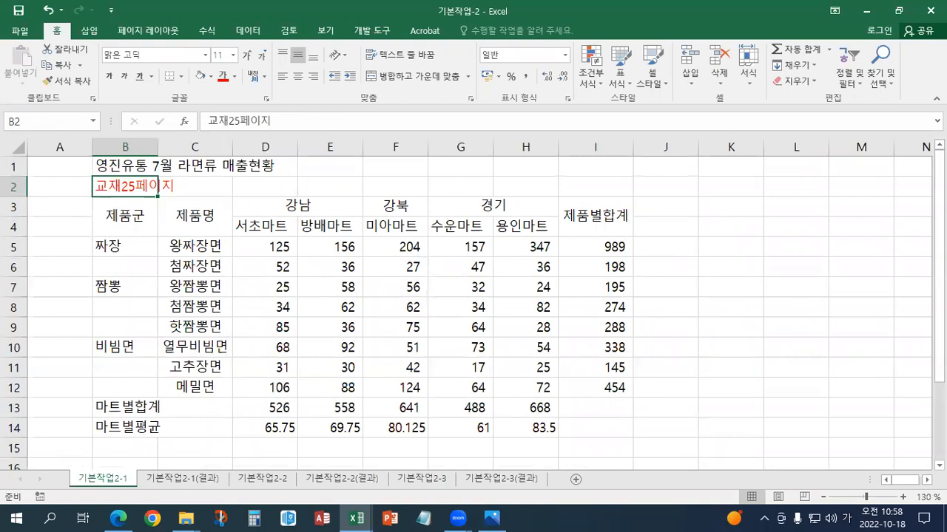
pyautogui.scroll(1, 195, 214)
pyautogui.scroll(-1, 473, 306)
pyautogui.scroll(1, 473, 306)
pyautogui.scroll(1, 473, 305)
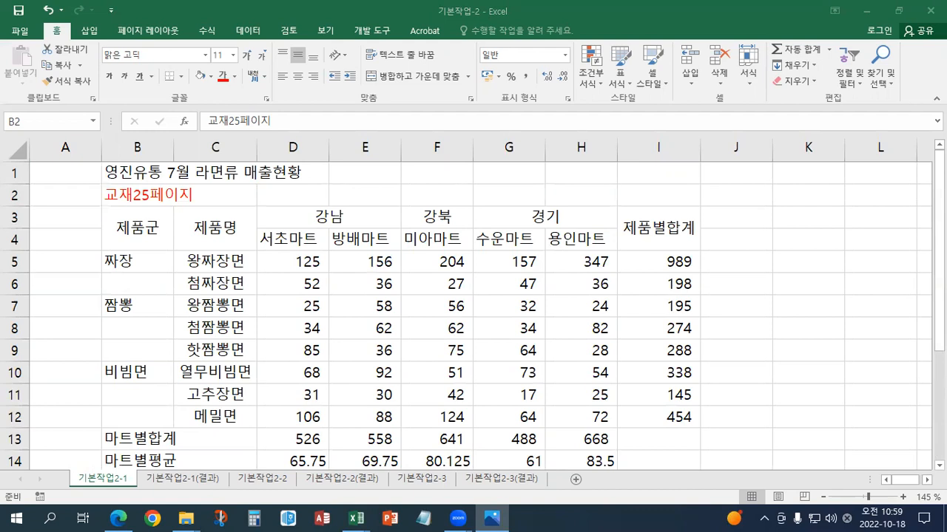
# Step: Switch to the photo viewer, read the formatting instructions in the exercise image, and return to the Excel workbook
pyautogui.click(491, 518)
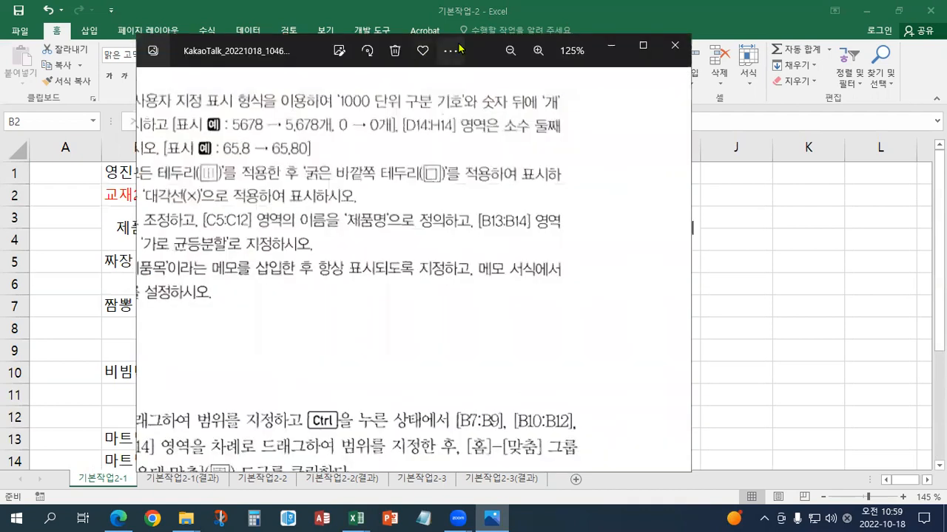
pyautogui.click(650, 46)
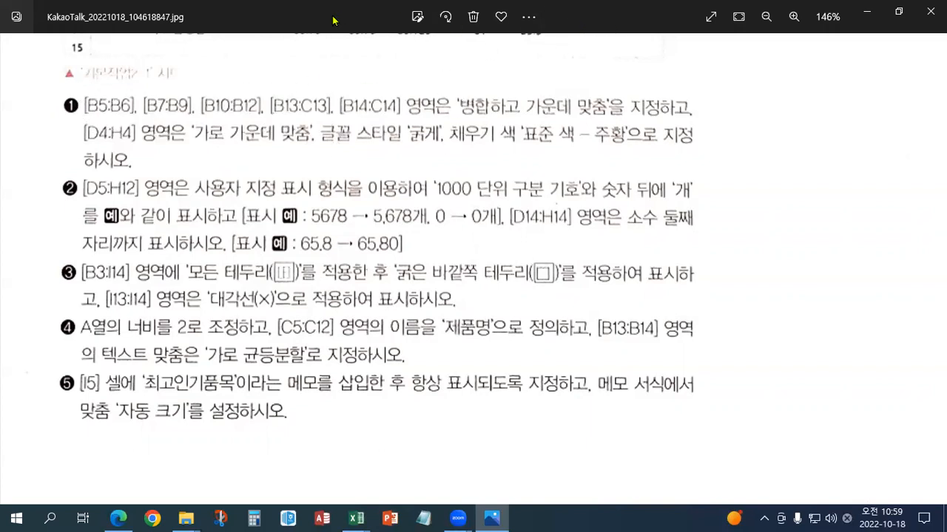
pyautogui.hotkey('alt', 'Tab')
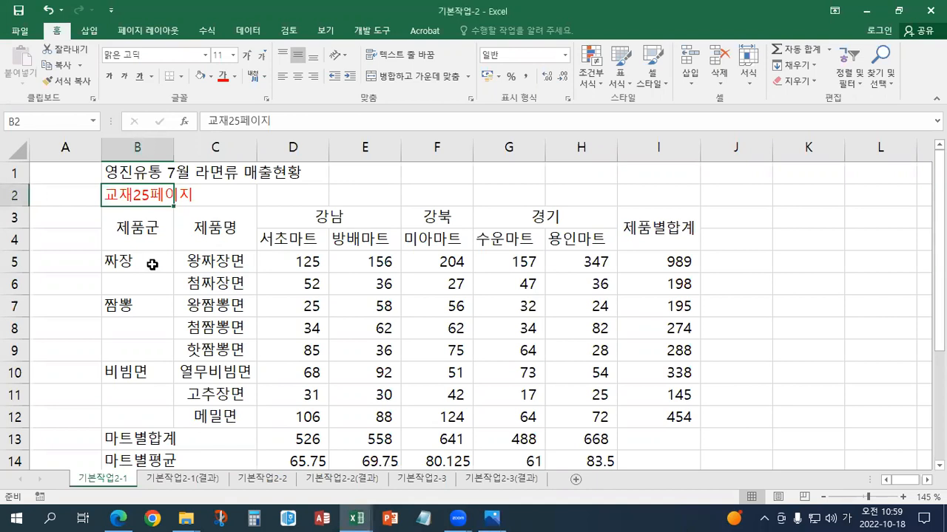
pyautogui.moveTo(152, 264); pyautogui.dragTo(145, 279)
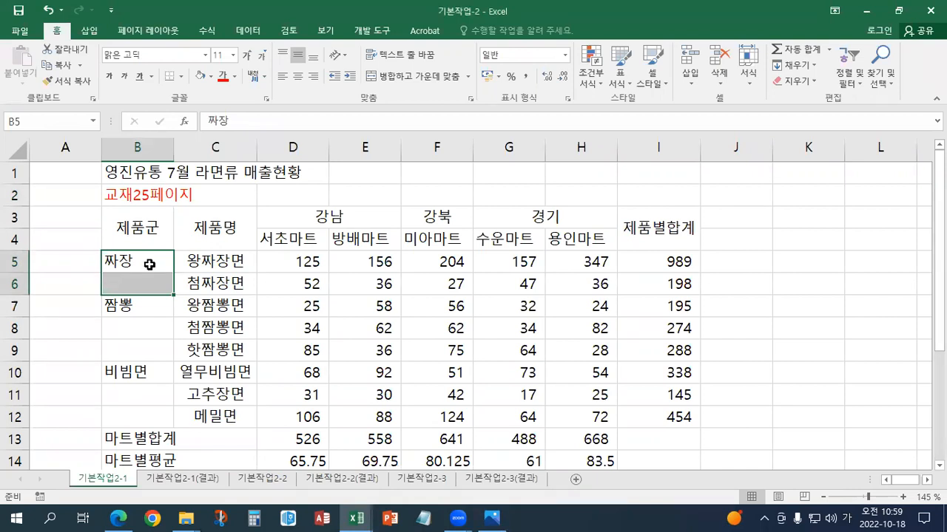
pyautogui.keyDown('ctrl'); pyautogui.moveTo(151, 307); pyautogui.dragTo(149, 421); pyautogui.keyUp('ctrl')
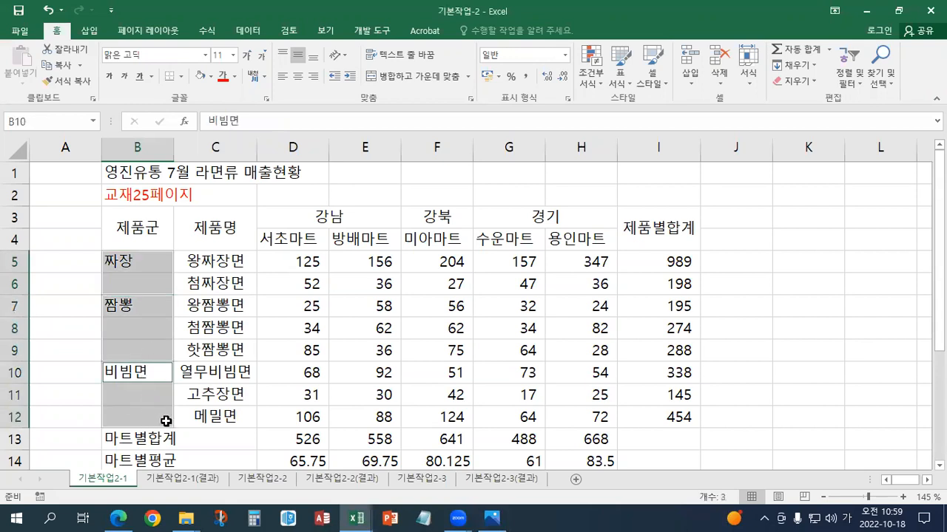
pyautogui.scroll(-3, 155, 421)
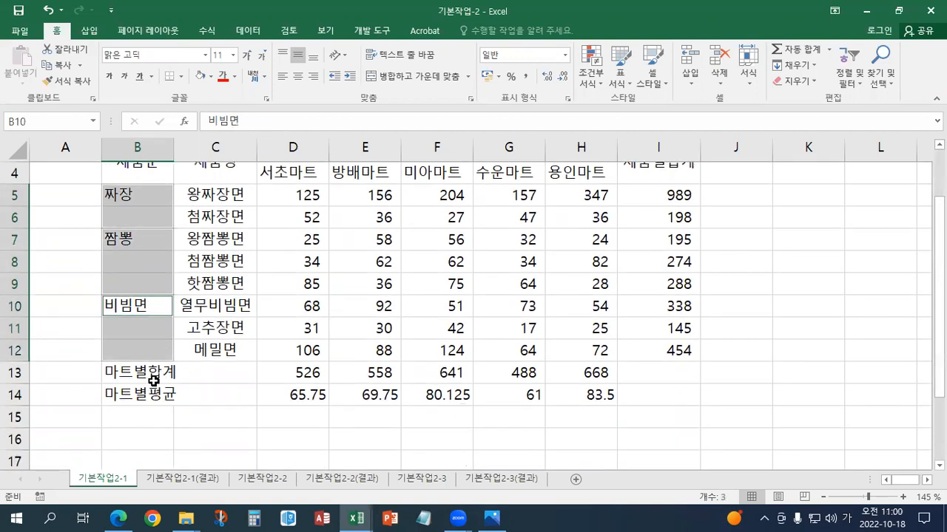
pyautogui.keyDown('ctrl'); pyautogui.moveTo(153, 376); pyautogui.dragTo(194, 399); pyautogui.keyUp('ctrl')
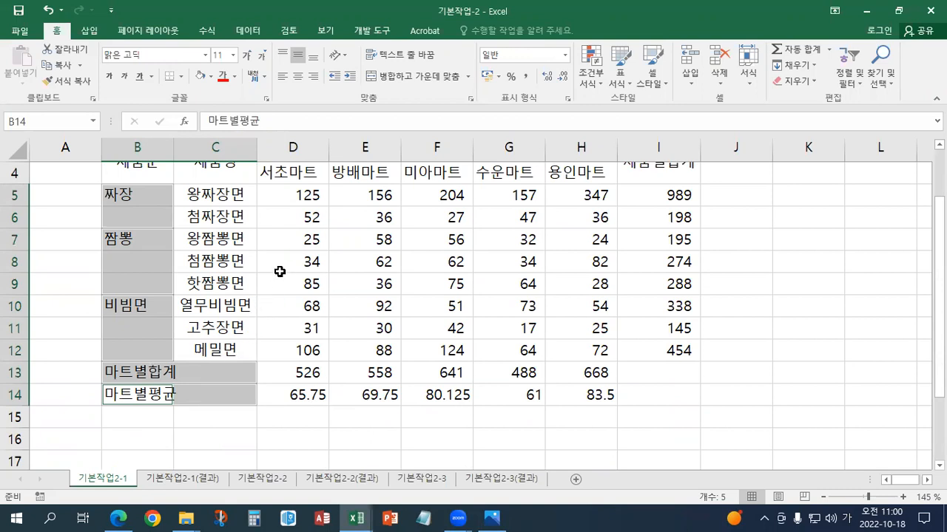
pyautogui.moveTo(280, 281); pyautogui.dragTo(304, 313)
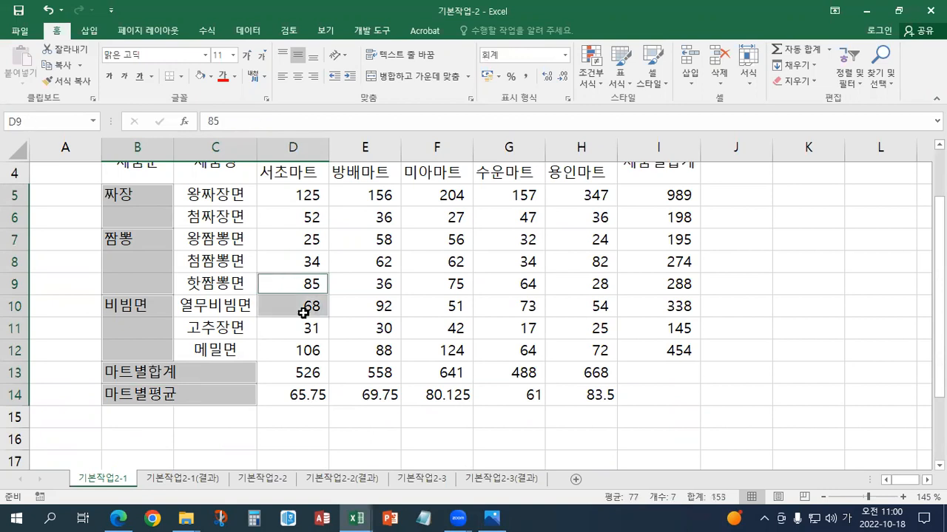
pyautogui.click(213, 244)
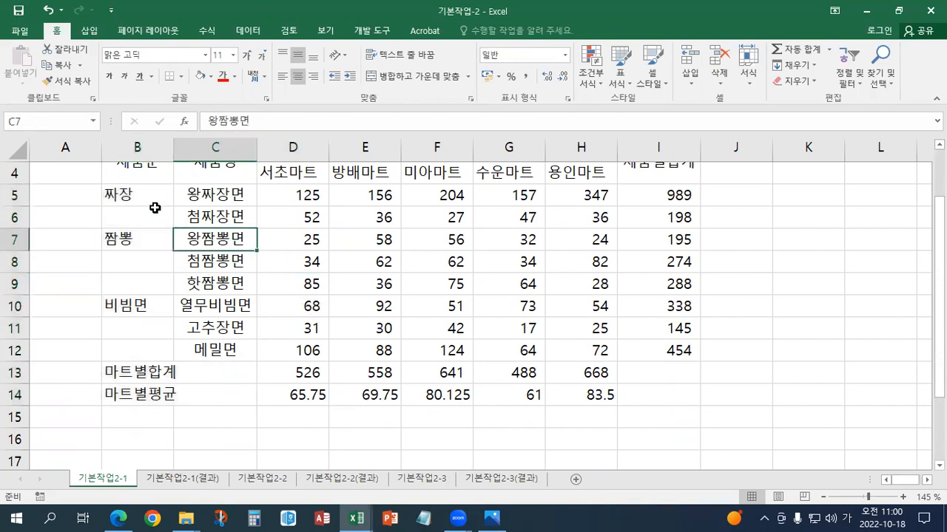
# Step: Merge and center the ranges B5:B6, B7:B9, B10:B12, B13:C13 and B14:C14 together
pyautogui.moveTo(144, 197); pyautogui.dragTo(142, 214)
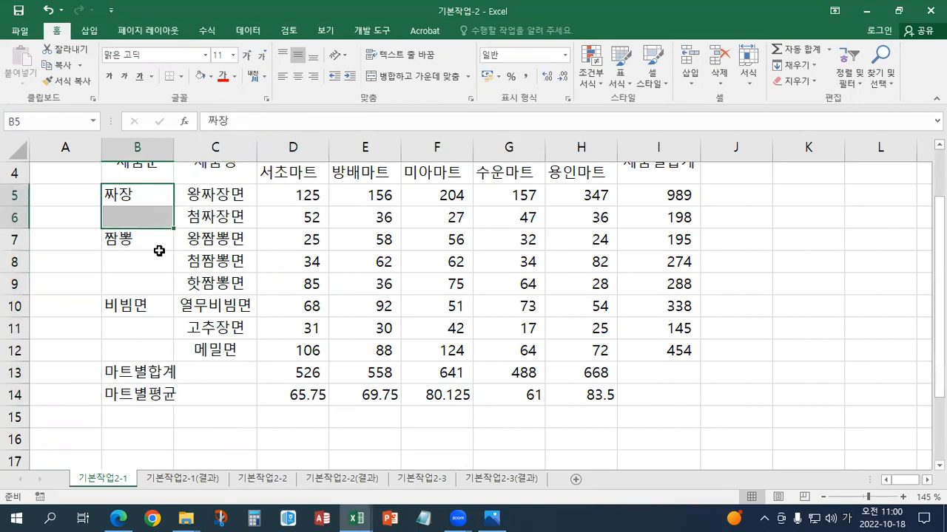
pyautogui.keyDown('ctrl'); pyautogui.moveTo(148, 239); pyautogui.dragTo(188, 395); pyautogui.keyUp('ctrl')
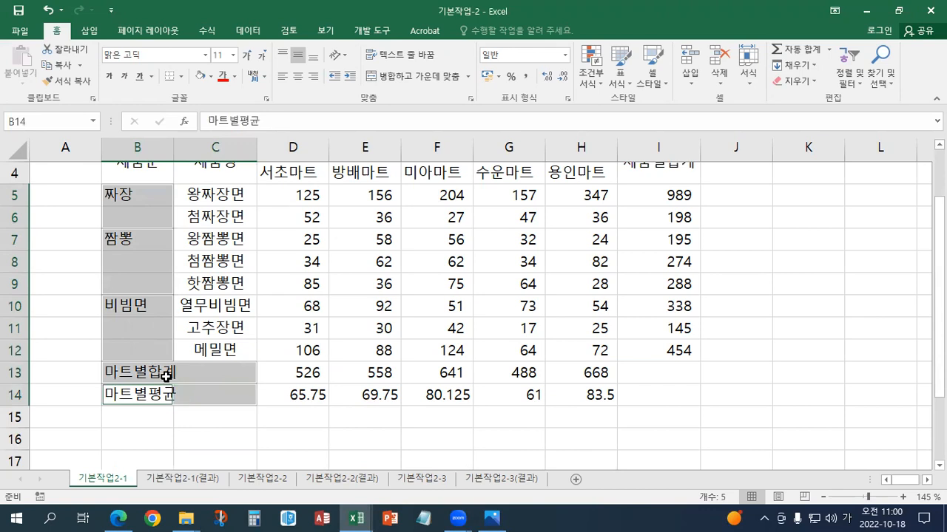
pyautogui.click(404, 77)
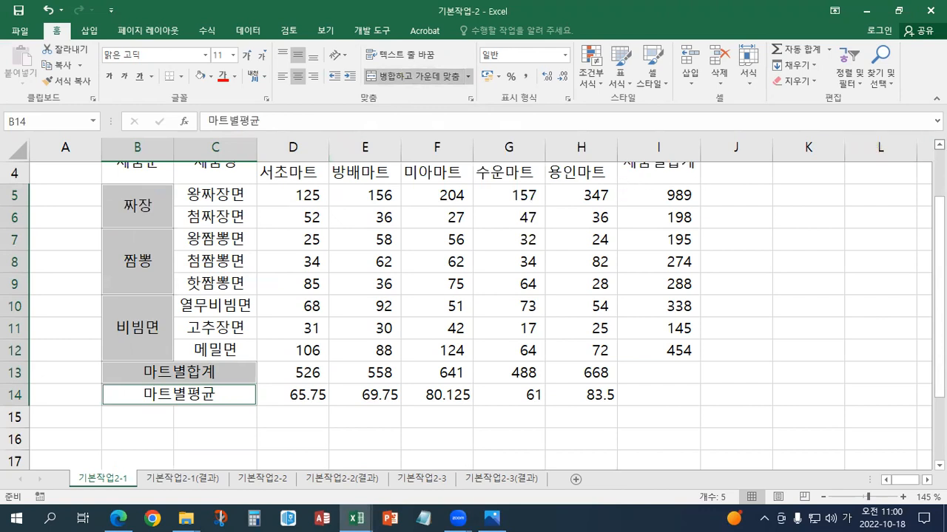
# Step: Center the mart names in D4:H4 horizontally
pyautogui.click(939, 145)
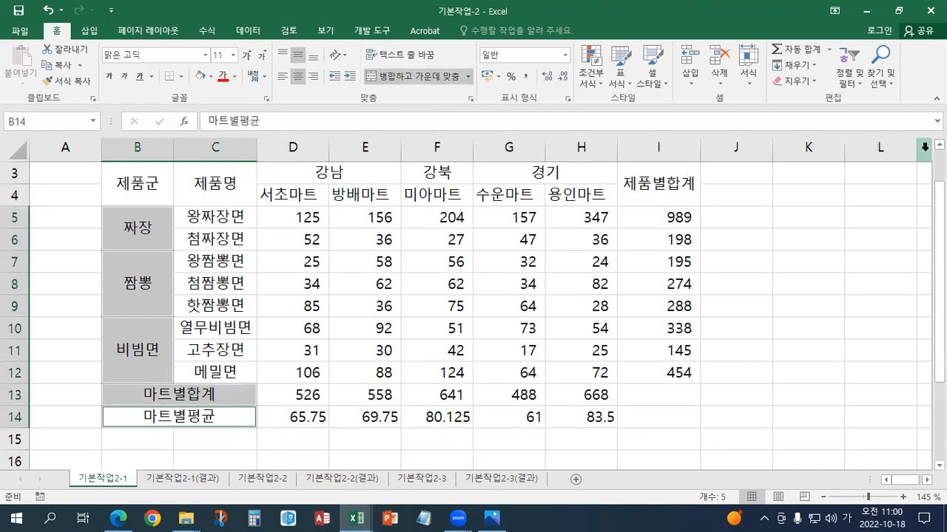
pyautogui.click(939, 145)
pyautogui.click(319, 218)
pyautogui.moveTo(319, 217); pyautogui.dragTo(574, 231)
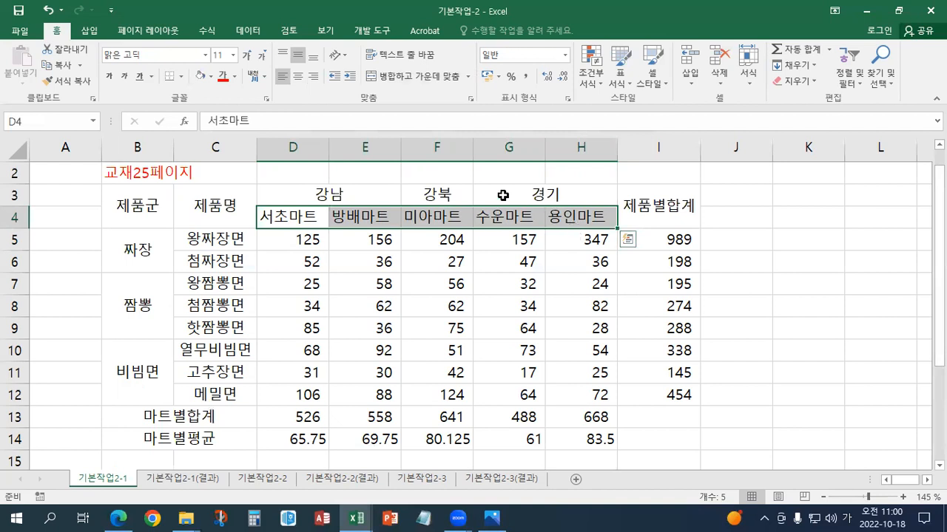
pyautogui.click(299, 76)
pyautogui.click(299, 77)
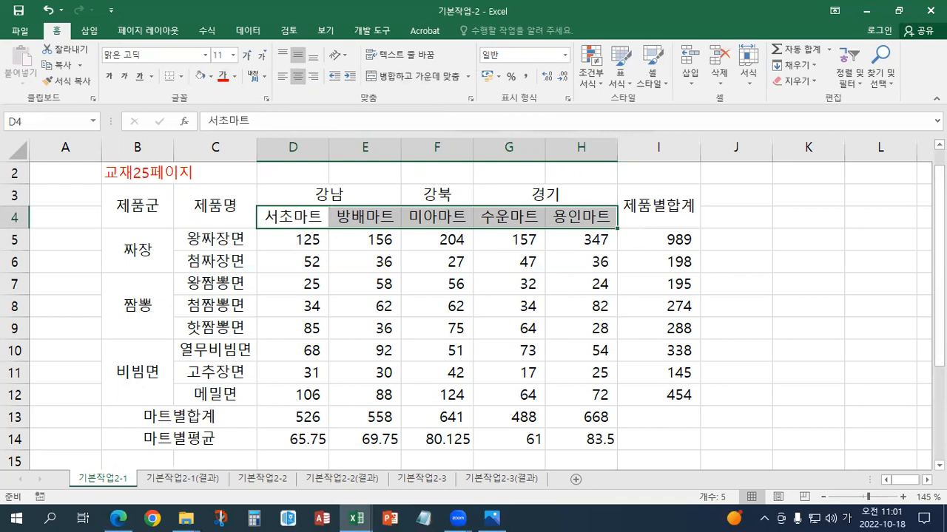
# Step: Check the formatting instructions in the enlarged exercise image in the photo viewer, return to the Excel workbook and select D4:H4
pyautogui.click(492, 518)
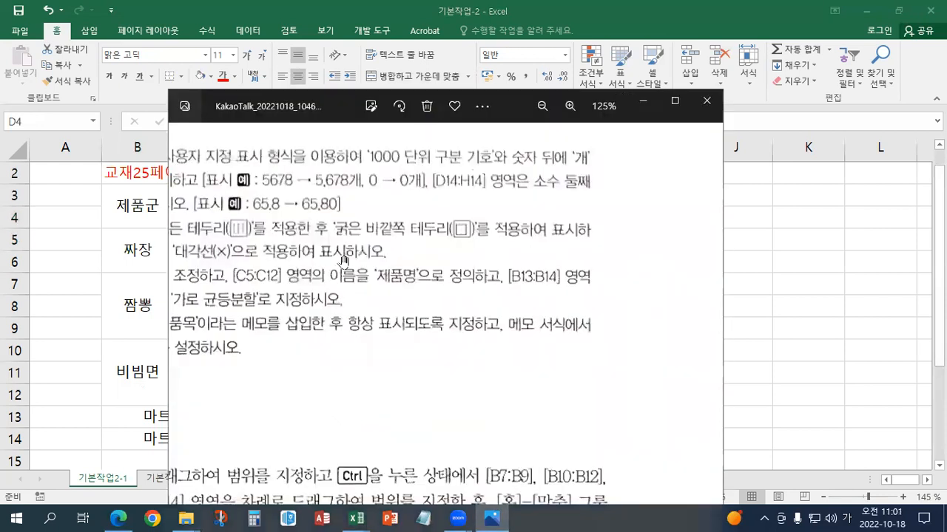
pyautogui.click(675, 102)
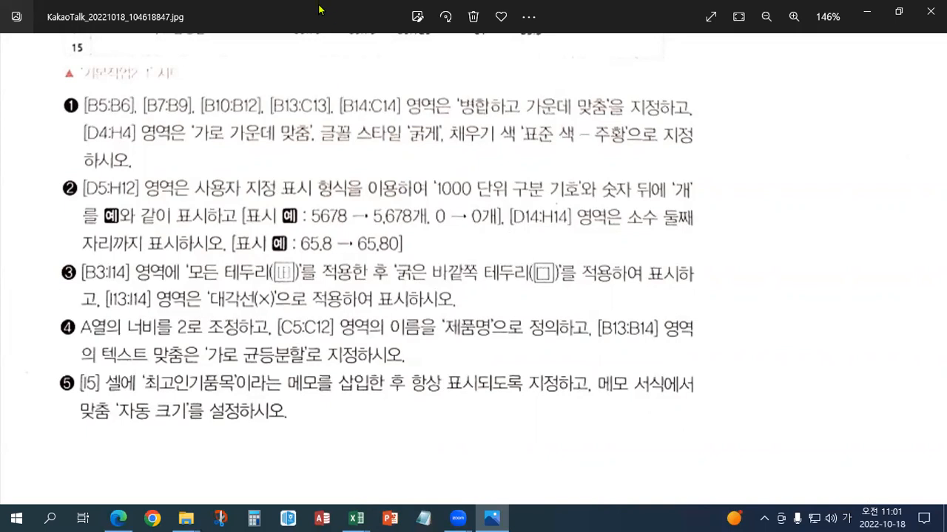
pyautogui.hotkey('alt', 'Tab')
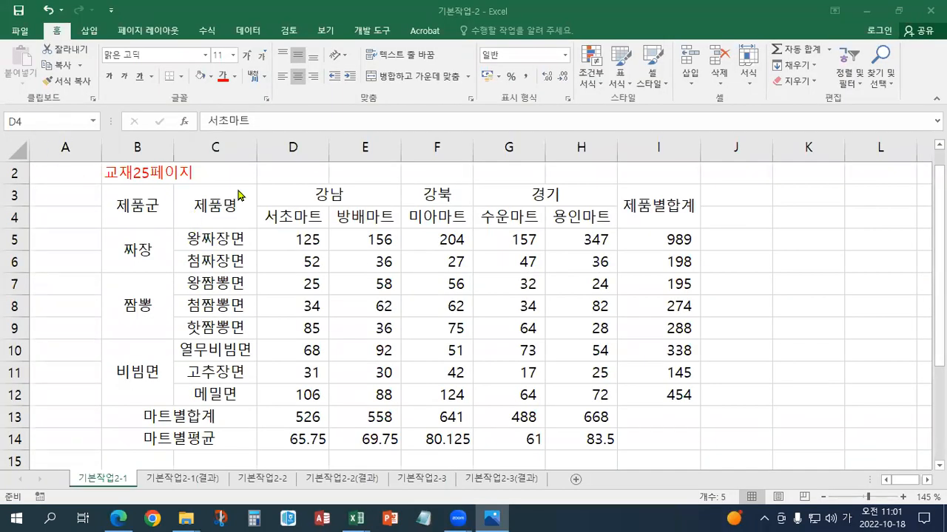
pyautogui.hotkey('shift', 'Right')
pyautogui.hotkey('shift', 'Right')
pyautogui.hotkey('shift', 'Right')
pyautogui.hotkey('shift', 'Right')
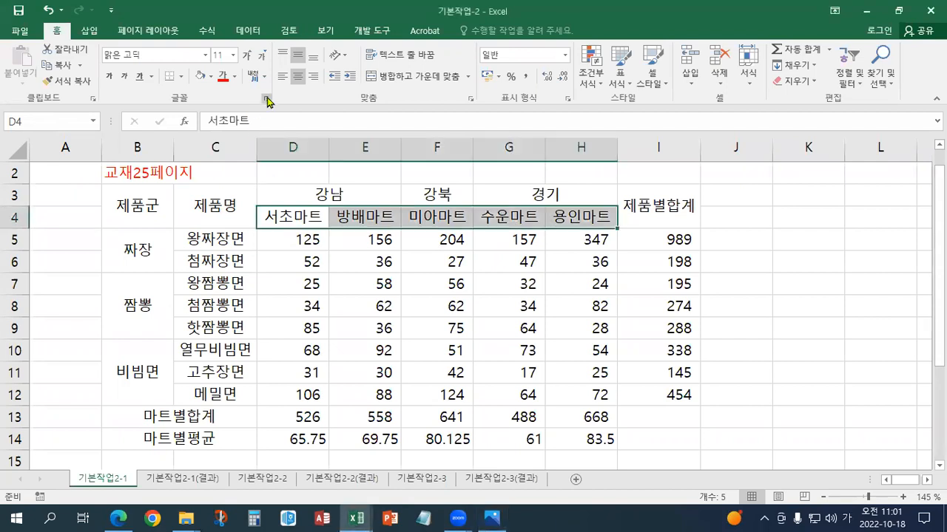
pyautogui.click(266, 99)
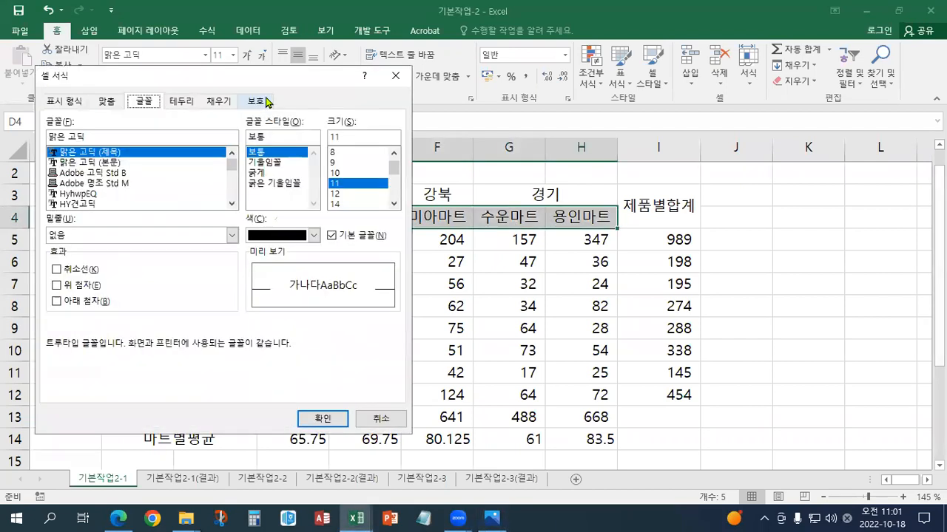
pyautogui.moveTo(254, 77); pyautogui.dragTo(339, 74)
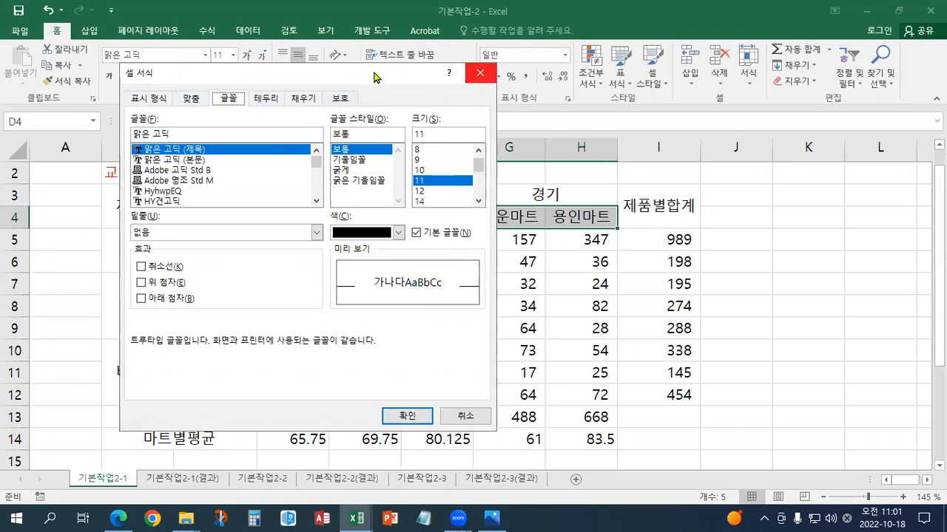
pyautogui.moveTo(383, 77); pyautogui.dragTo(488, 110)
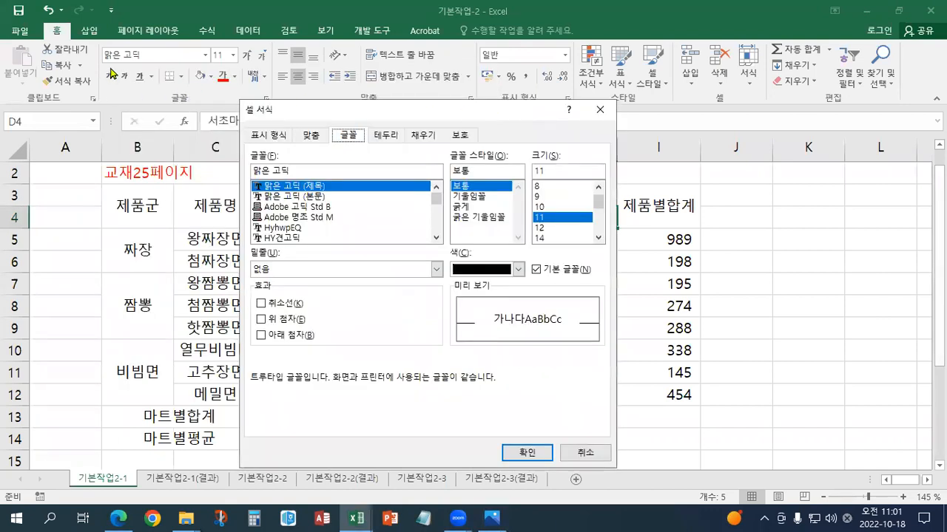
pyautogui.click(591, 112)
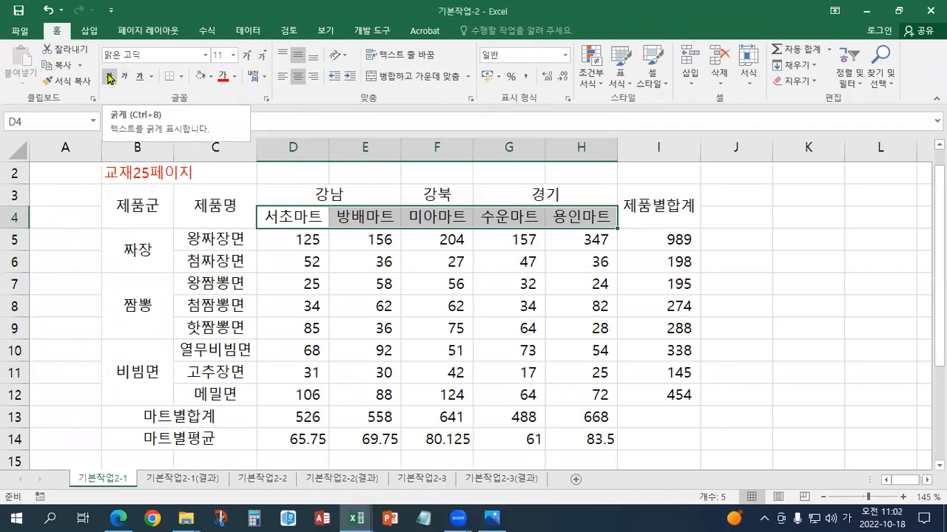
# Step: Make the mart names in D4:H4 bold and fill the cells with the standard orange colour
pyautogui.click(109, 78)
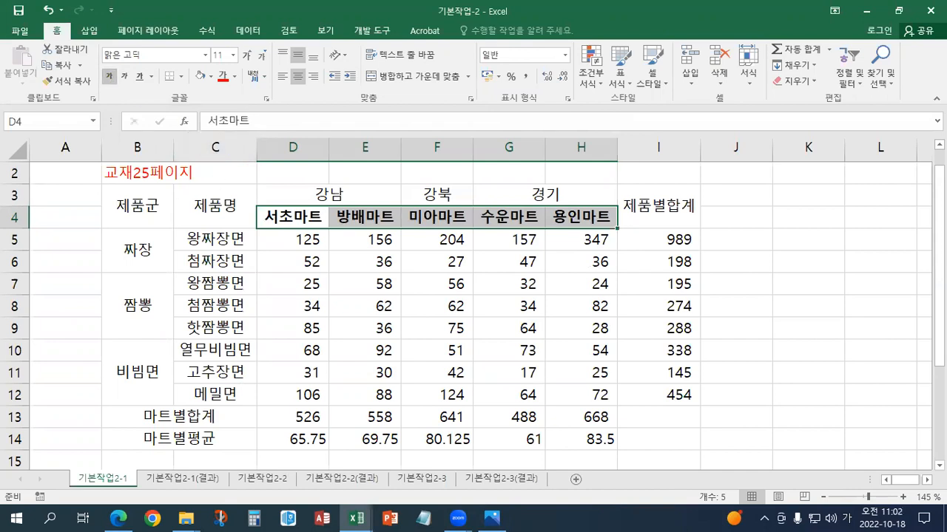
pyautogui.click(210, 77)
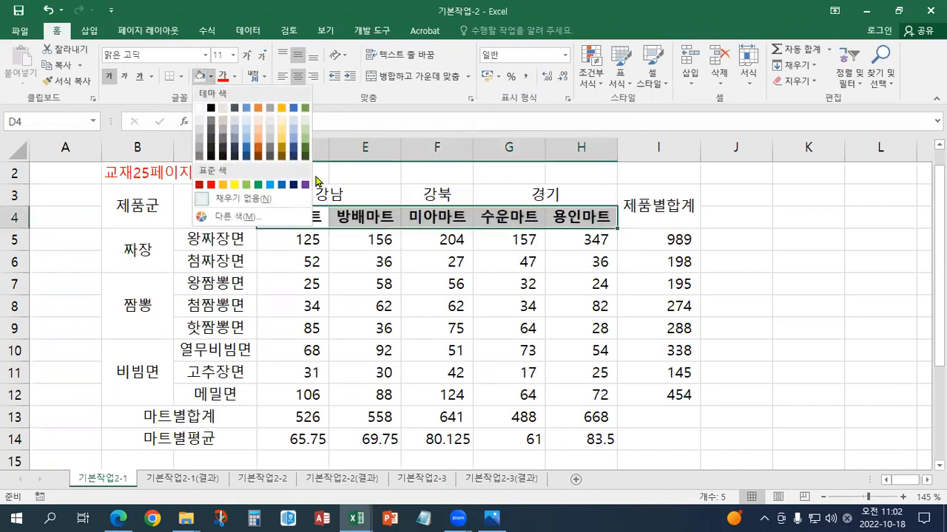
pyautogui.click(221, 191)
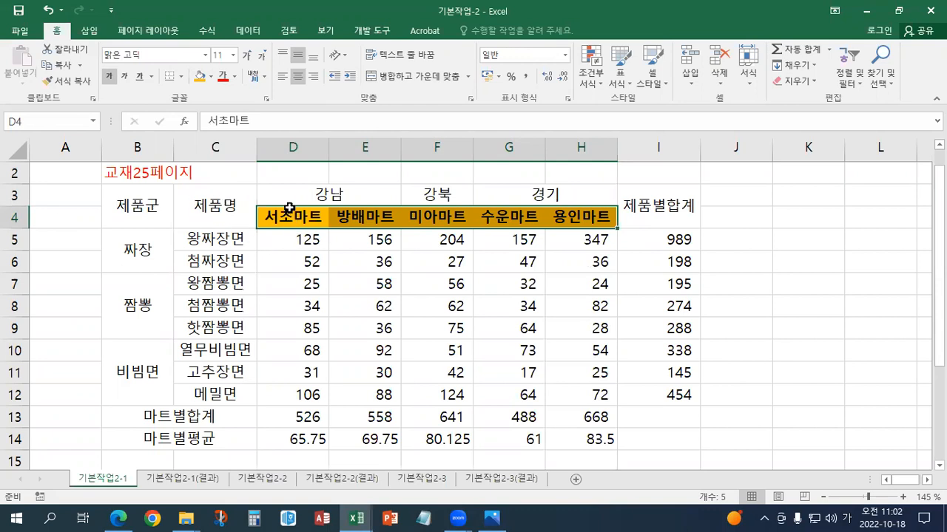
# Step: Open the custom number format settings for the quantities in D5:H12
pyautogui.moveTo(292, 243); pyautogui.dragTo(571, 418)
pyautogui.moveTo(573, 395); pyautogui.dragTo(573, 394)
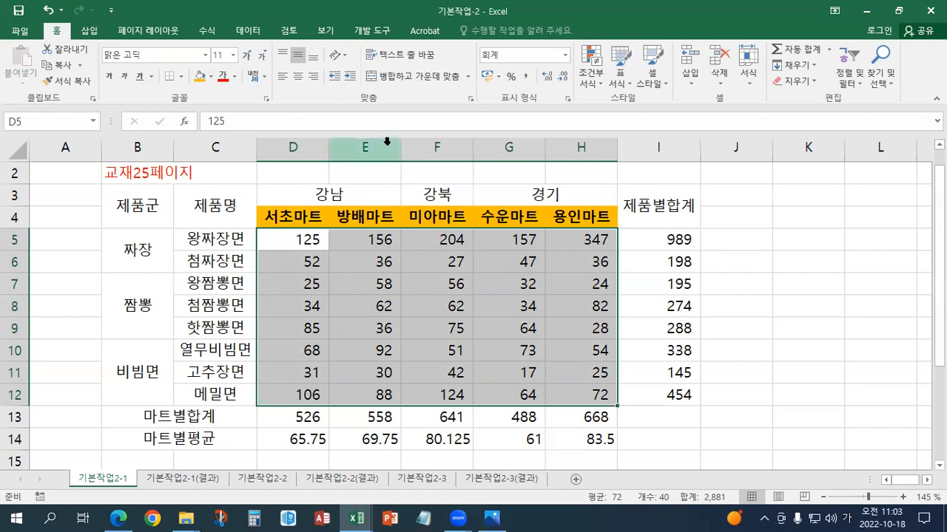
pyautogui.rightClick(349, 266)
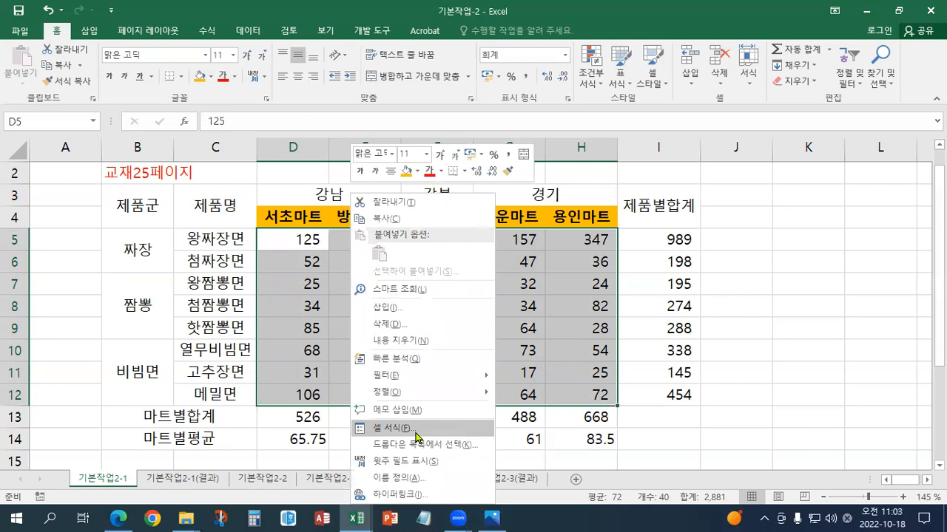
pyautogui.click(392, 428)
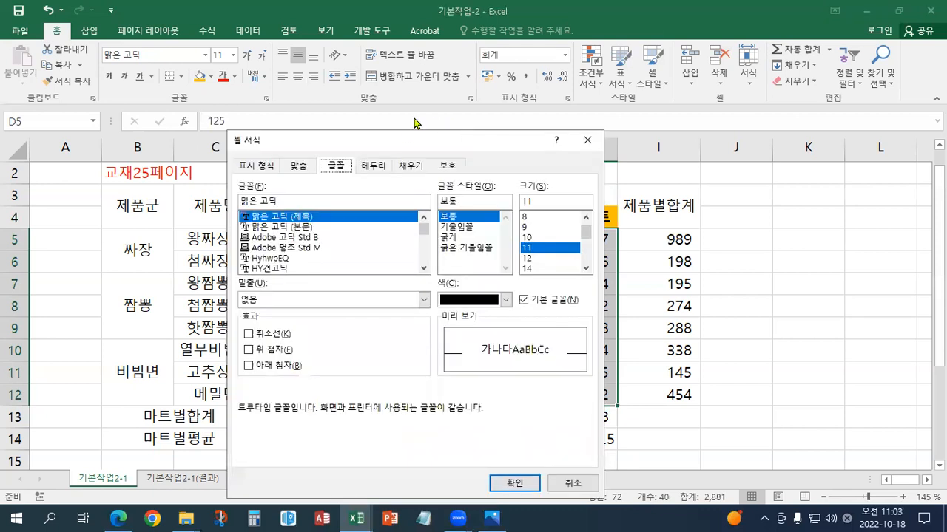
pyautogui.moveTo(415, 141); pyautogui.dragTo(566, 51)
pyautogui.click(400, 77)
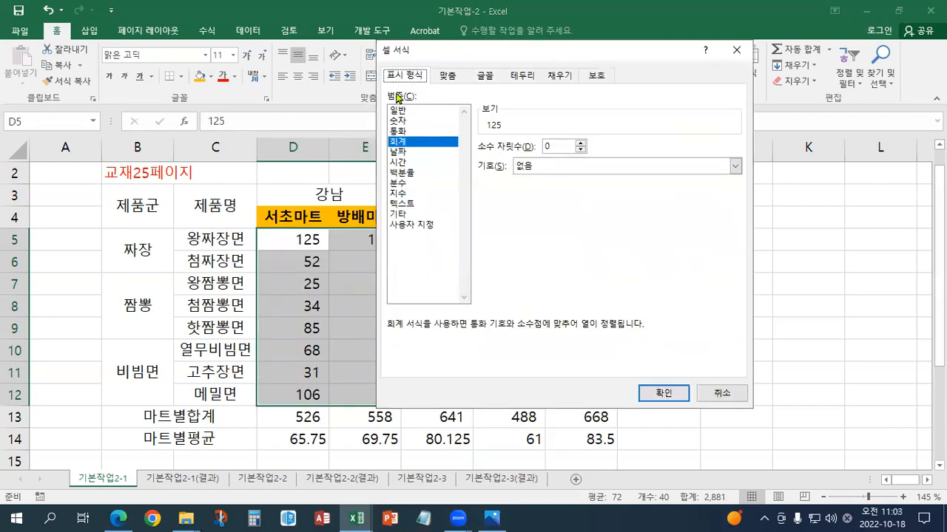
pyautogui.click(423, 225)
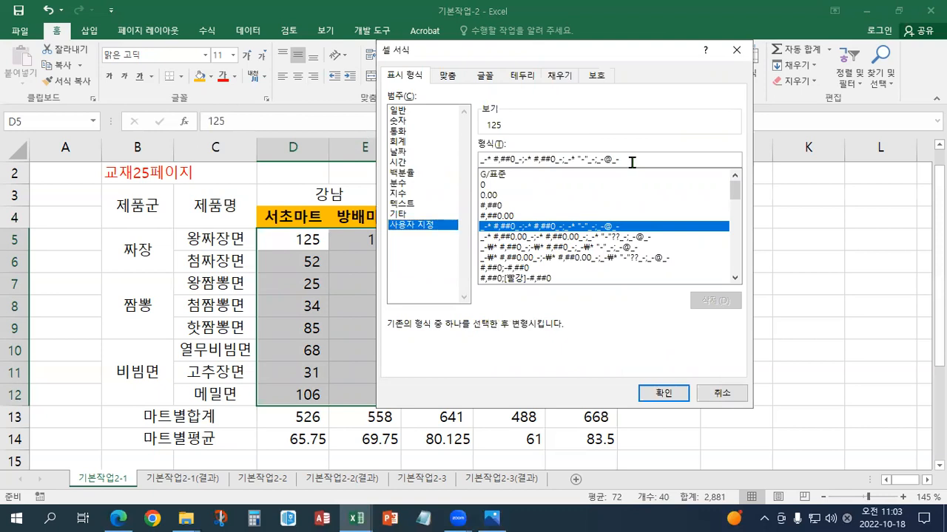
# Step: Replace the custom format code with #,##0"개", copy the code and apply the format to D5:H12
pyautogui.moveTo(633, 161); pyautogui.dragTo(344, 135)
pyautogui.press('Delete')
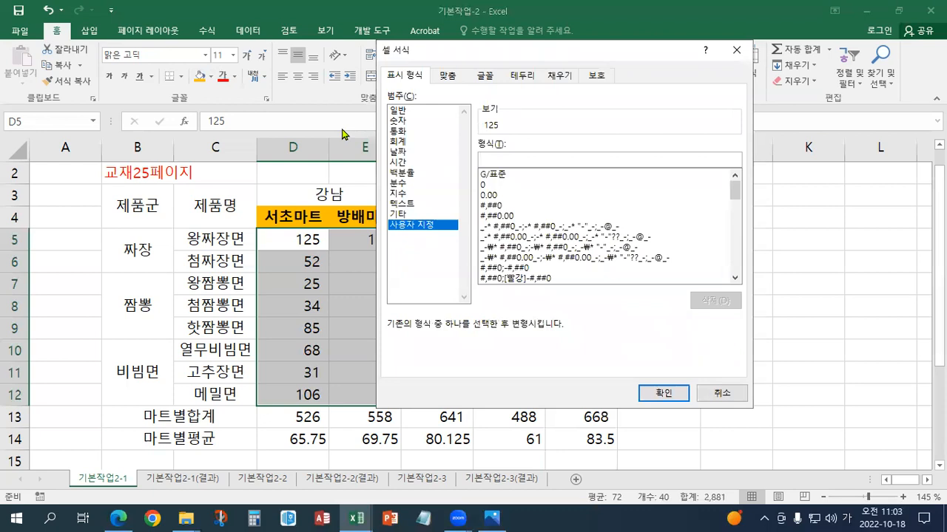
pyautogui.write('#,##0')
pyautogui.write('"개"')
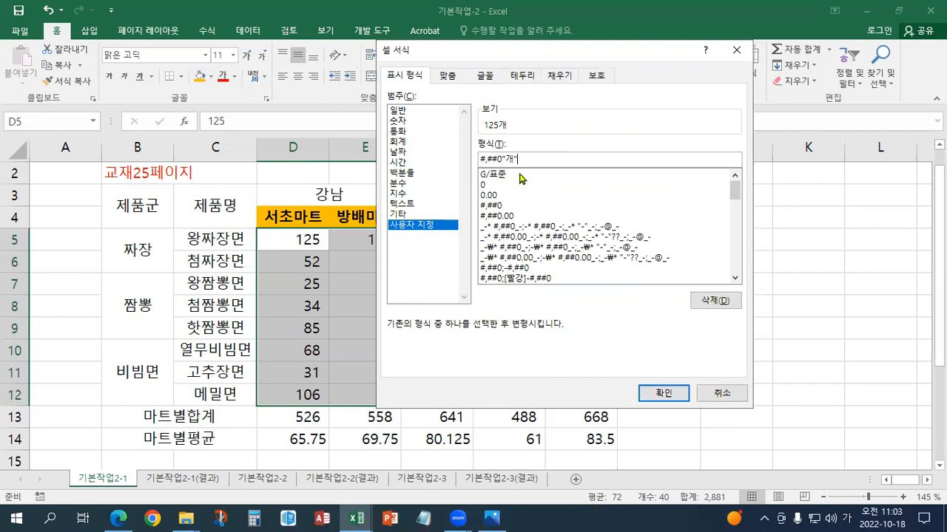
pyautogui.moveTo(528, 159); pyautogui.dragTo(431, 161)
pyautogui.hotkey('ctrl', 'c')
pyautogui.click(663, 393)
# Step: Paste the copied format code #,##0"개" into D2 as a note and make it bold red
pyautogui.click(303, 182)
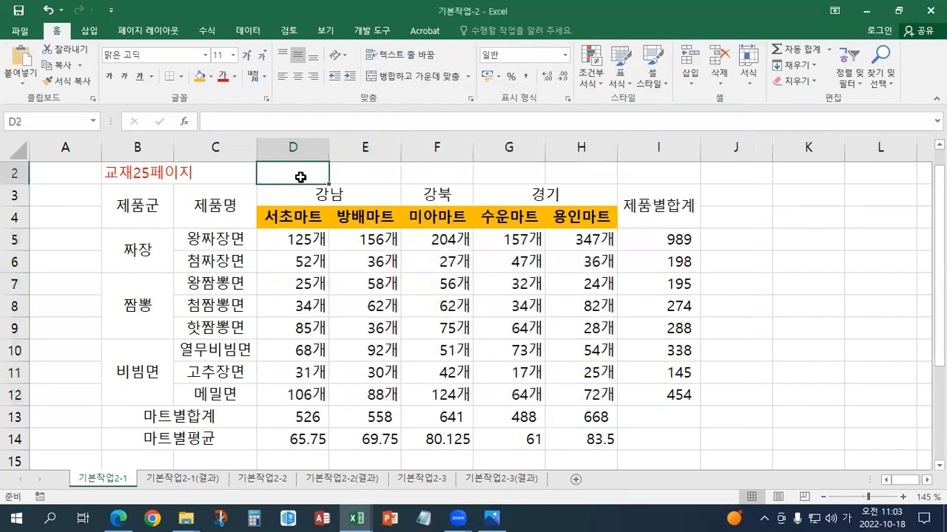
pyautogui.hotkey('ctrl', 'v')
pyautogui.click(220, 80)
pyautogui.click(109, 76)
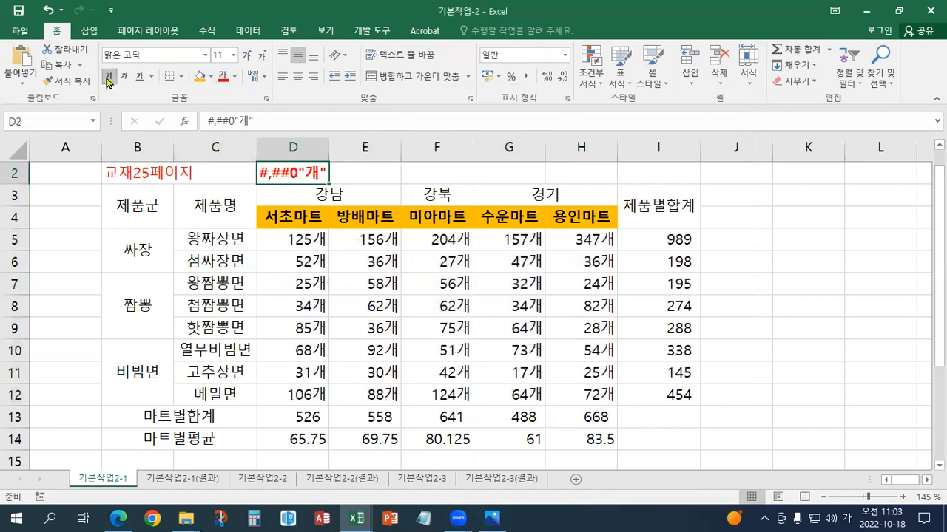
pyautogui.click(365, 175)
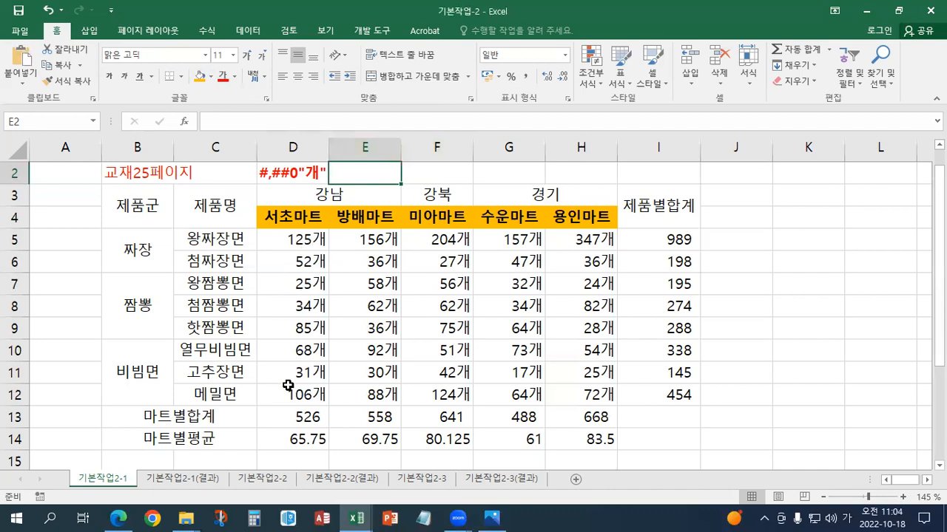
# Step: Display the mart averages in D14:H14 with two decimal places
pyautogui.scroll(-2, 306, 436)
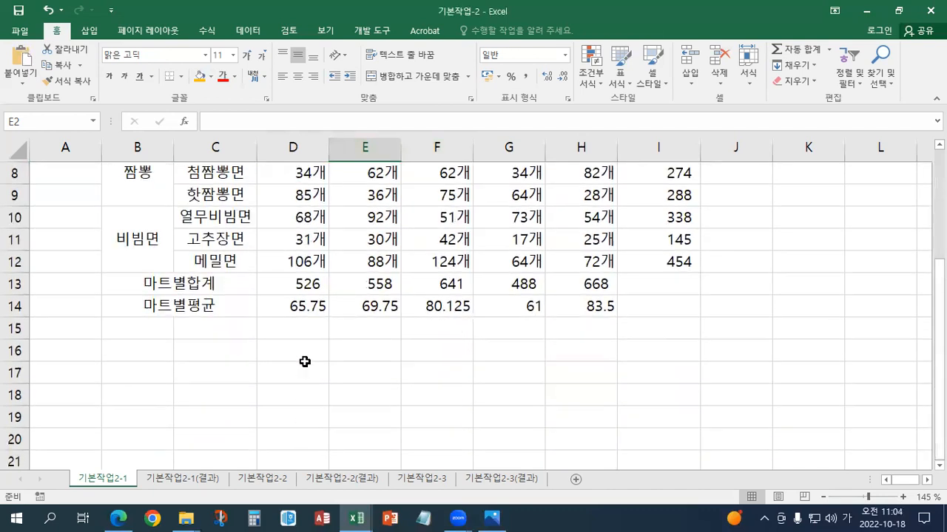
pyautogui.click(311, 309)
pyautogui.moveTo(318, 309); pyautogui.dragTo(570, 314)
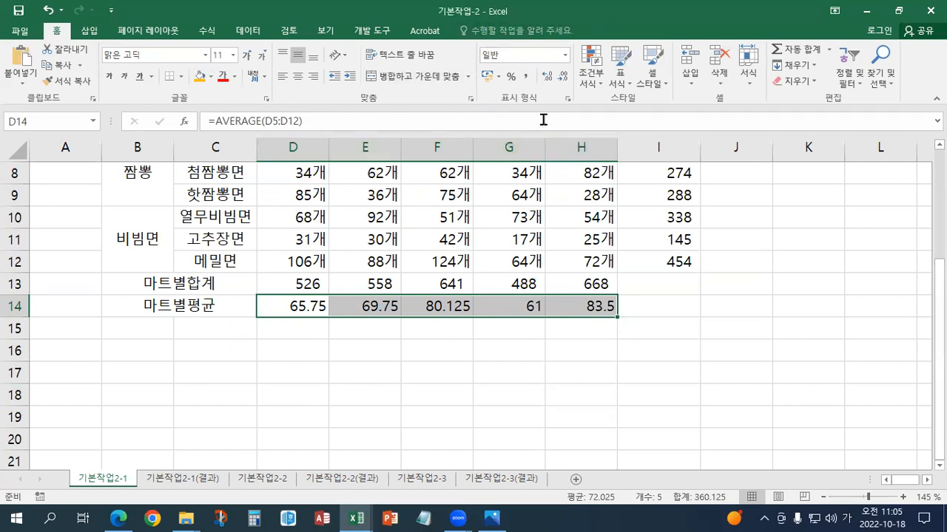
pyautogui.click(548, 79)
pyautogui.click(564, 78)
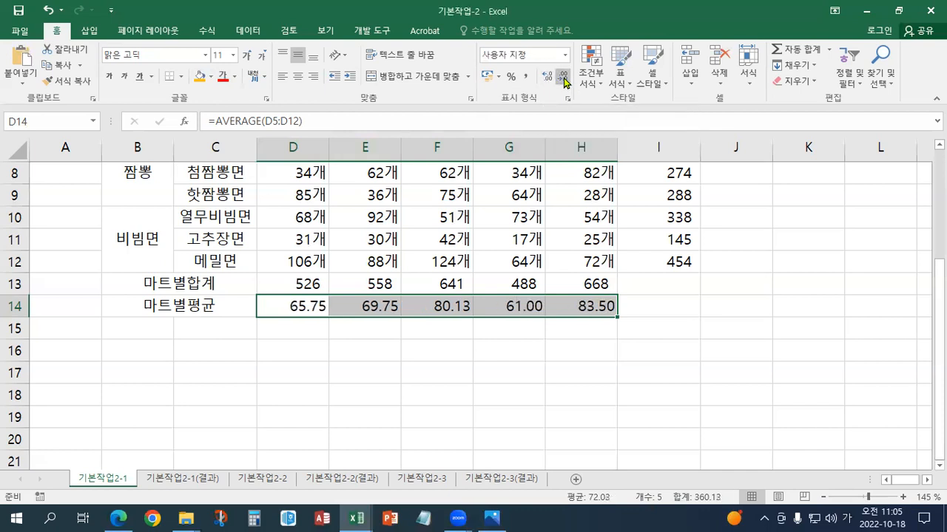
pyautogui.click(564, 78)
pyautogui.click(548, 78)
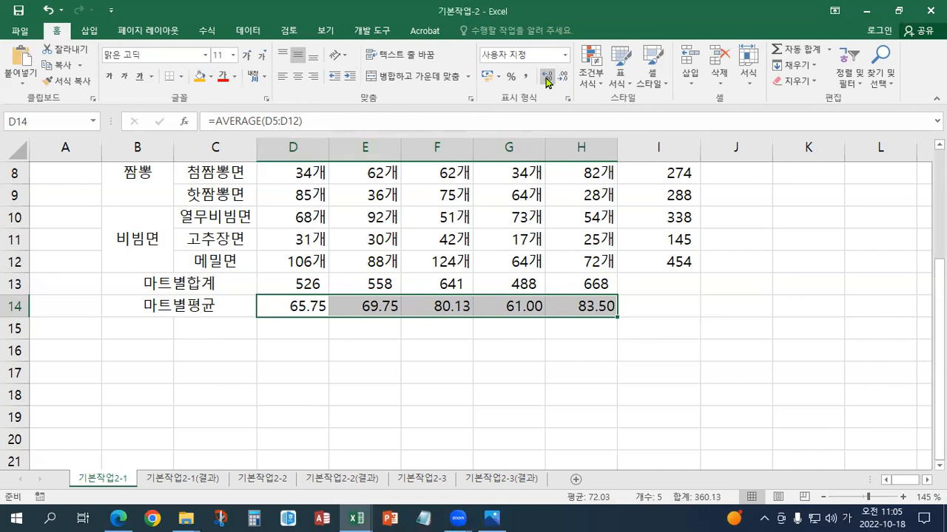
pyautogui.click(533, 240)
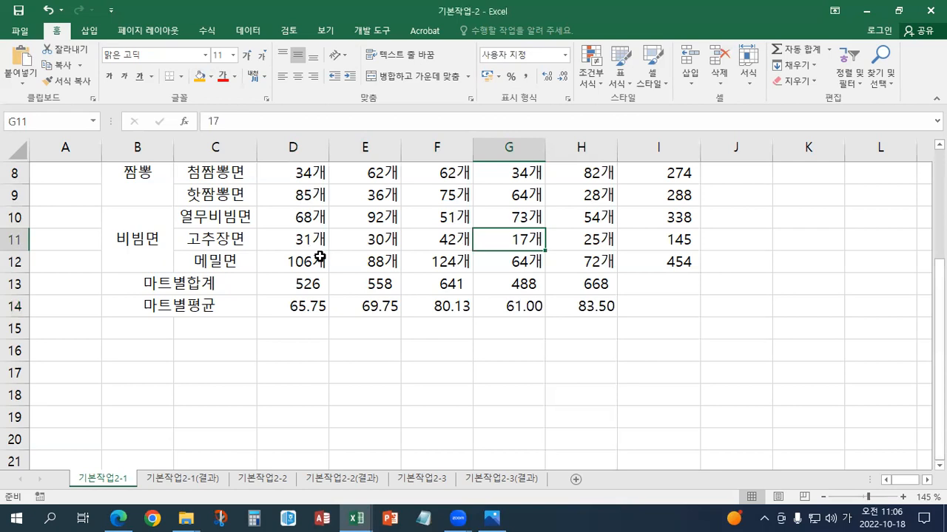
pyautogui.click(319, 257)
# Step: Apply all borders to the table range B3:I14
pyautogui.scroll(2, 320, 256)
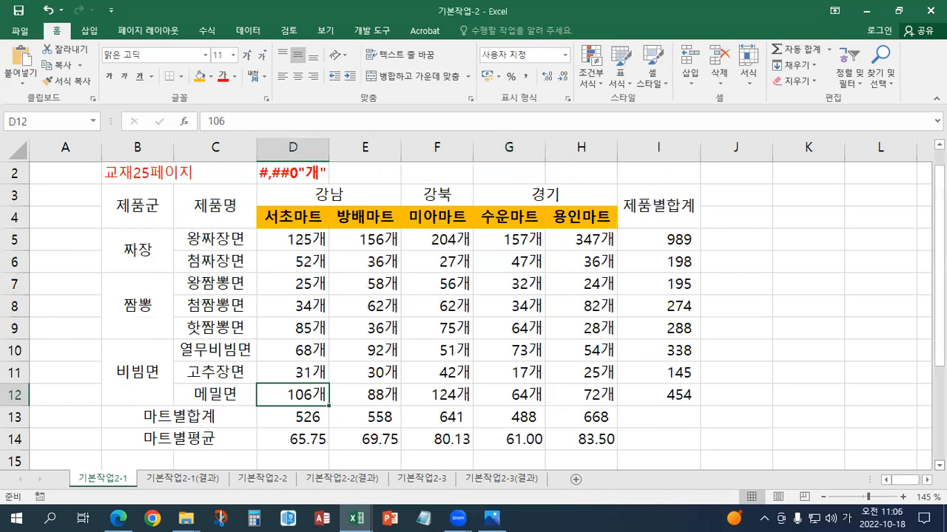
pyautogui.scroll(-1, 781, 405)
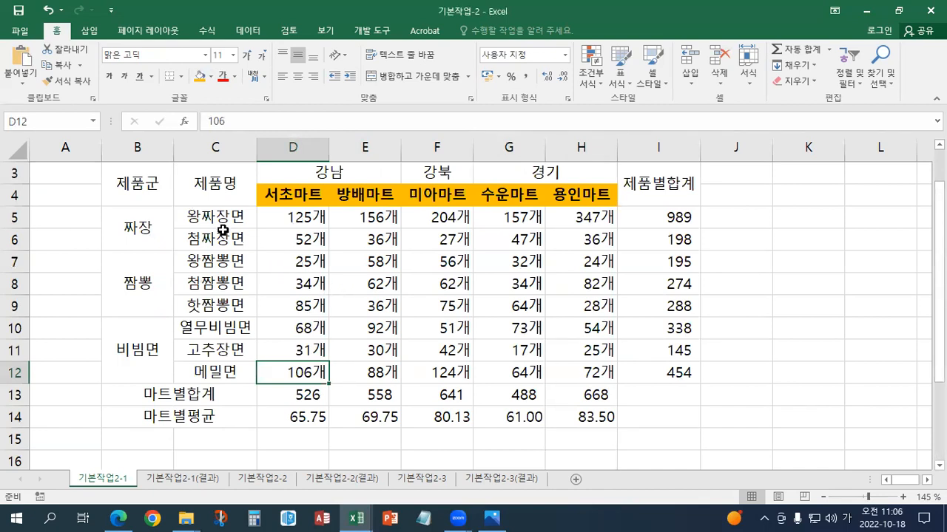
pyautogui.click(129, 182)
pyautogui.moveTo(233, 192); pyautogui.dragTo(669, 411)
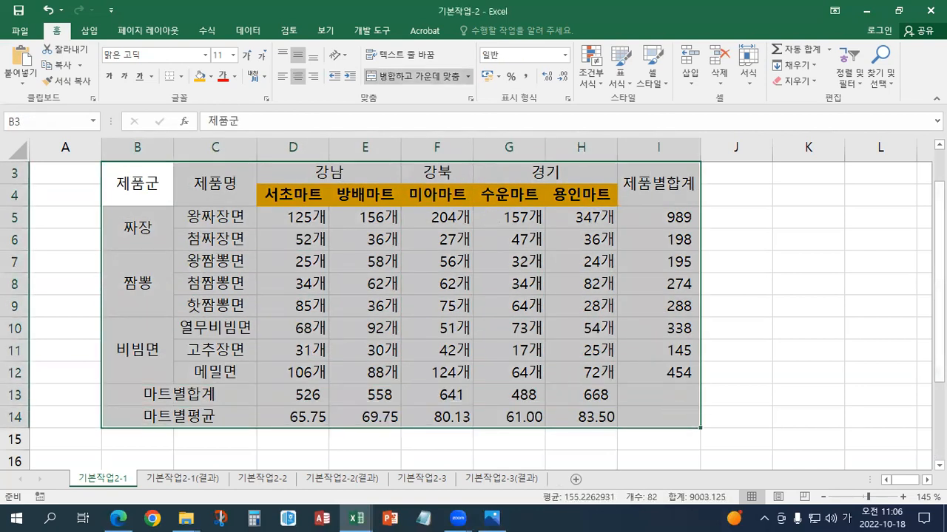
pyautogui.scroll(1, 851, 190)
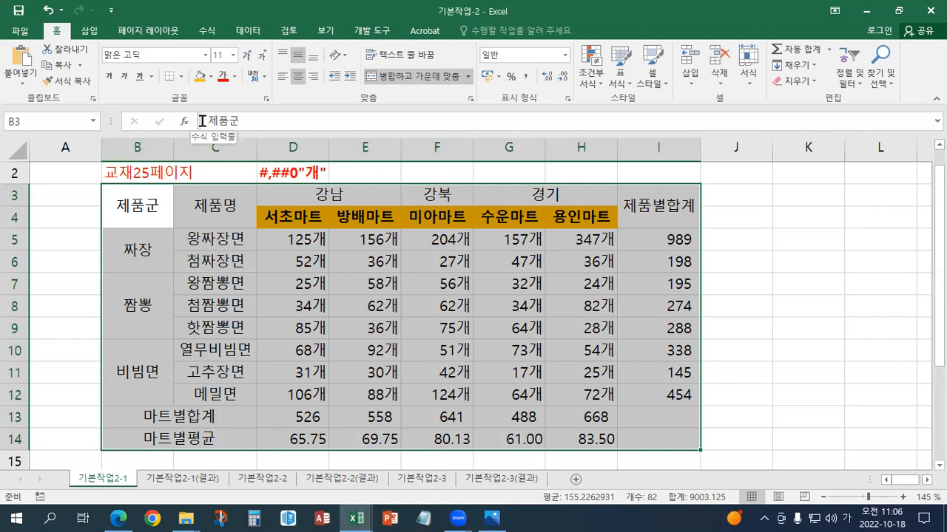
pyautogui.click(181, 77)
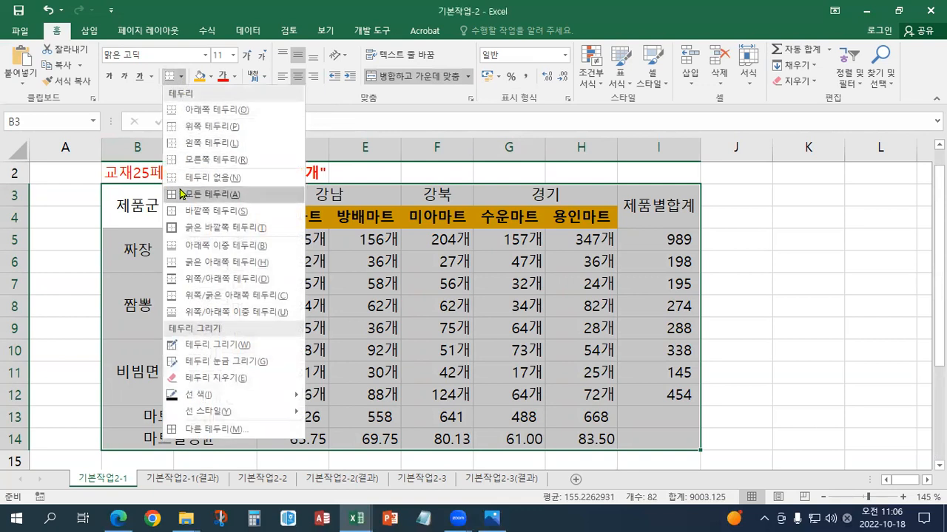
pyautogui.click(248, 193)
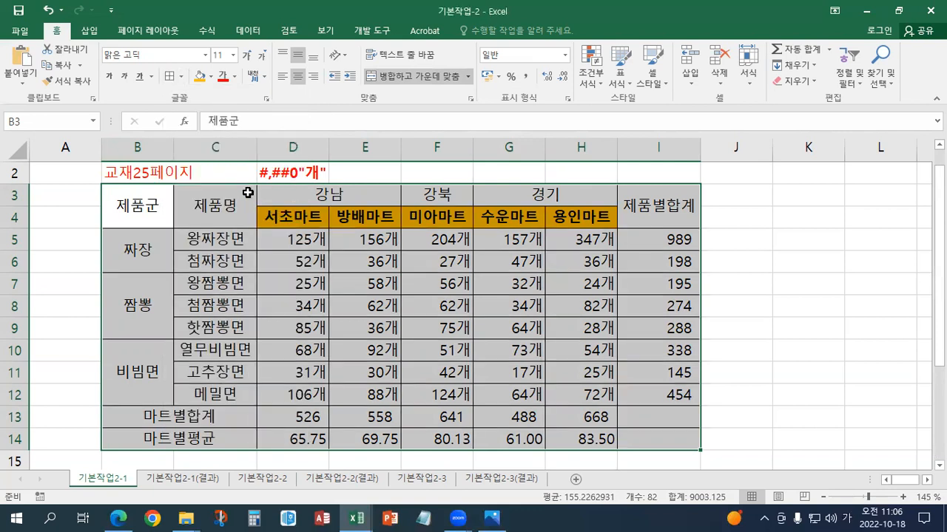
# Step: Add a thick outside border around the table range B3:I14 and deselect it
pyautogui.click(179, 77)
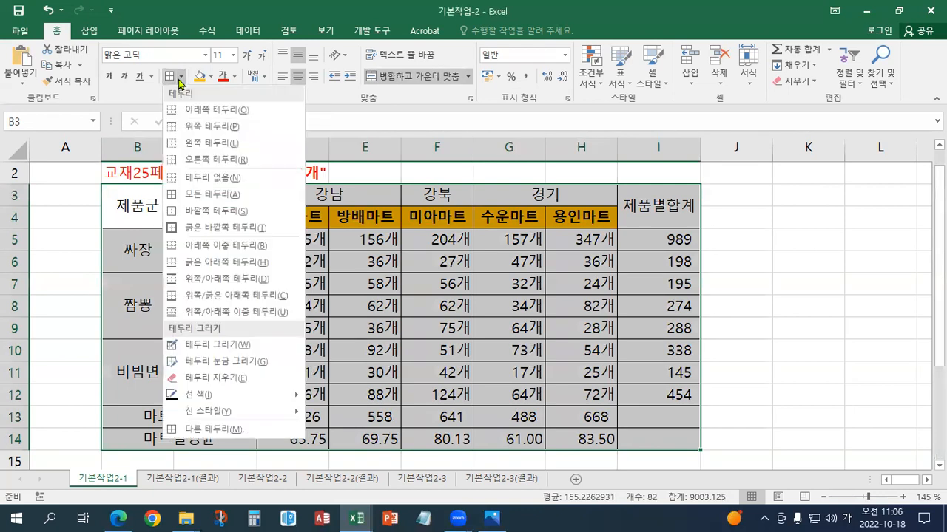
pyautogui.click(205, 232)
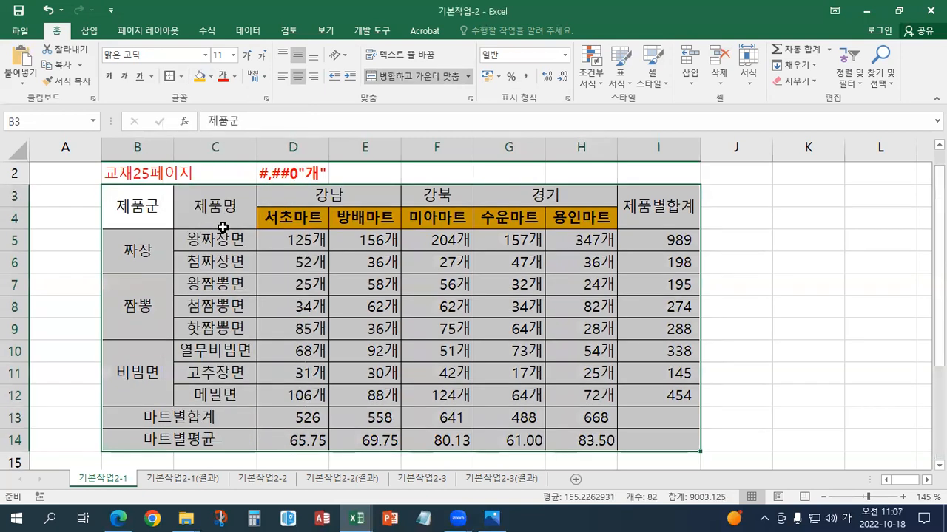
pyautogui.click(436, 260)
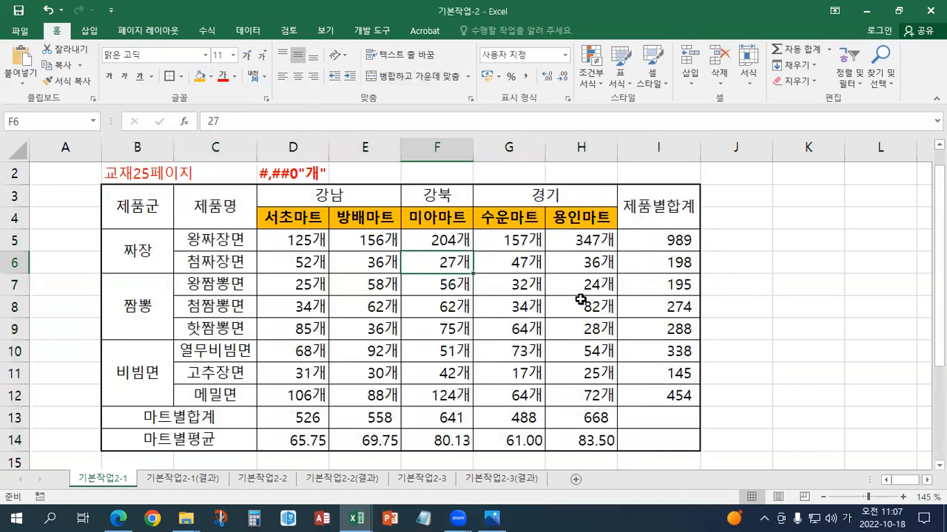
# Step: Add both diagonal borders to cells I13:I14 so that each cell is crossed with an X
pyautogui.scroll(-2, 581, 299)
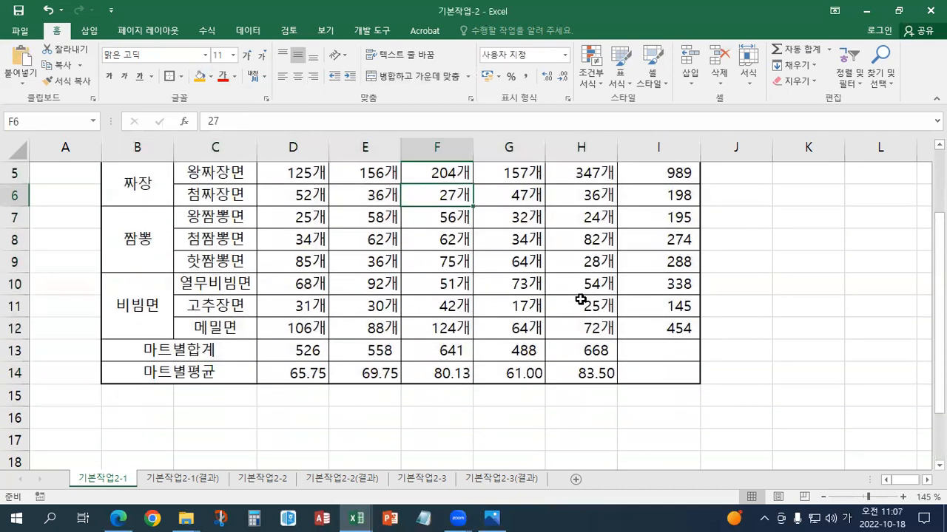
pyautogui.moveTo(644, 282); pyautogui.dragTo(653, 307)
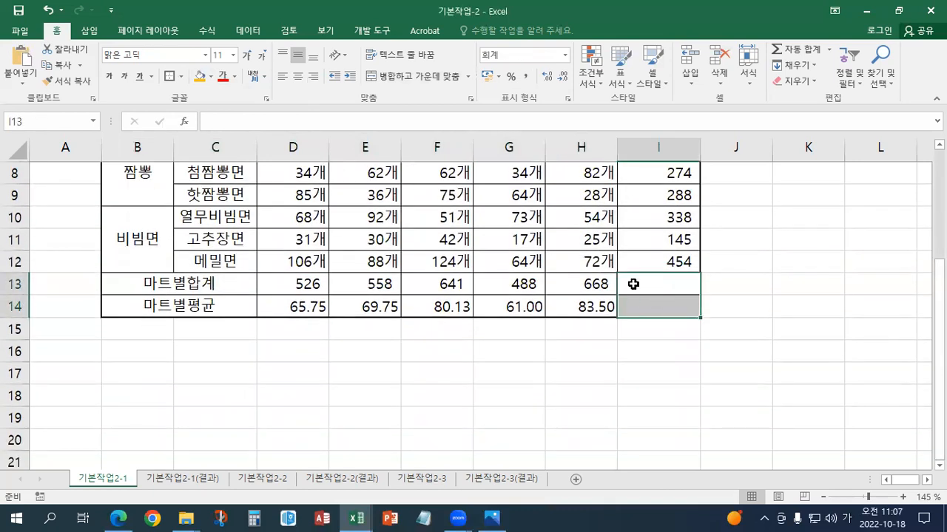
pyautogui.click(181, 81)
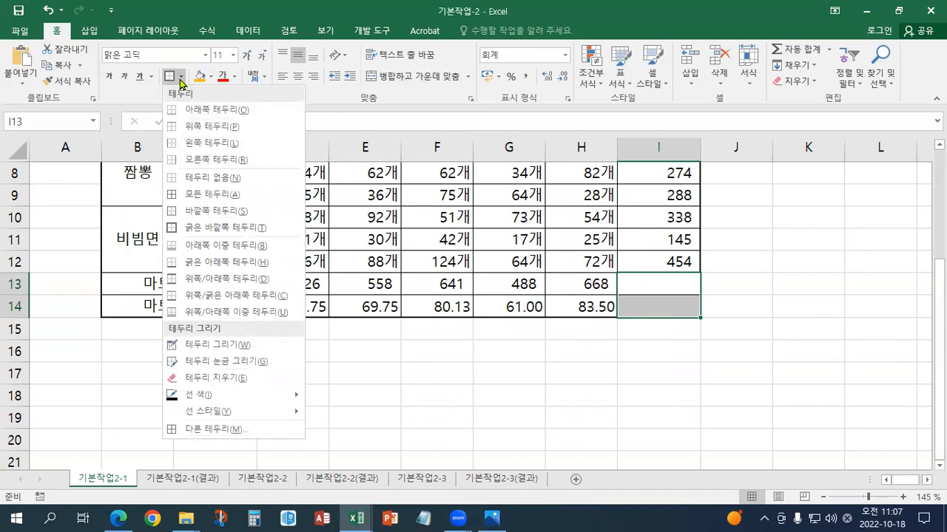
pyautogui.click(181, 81)
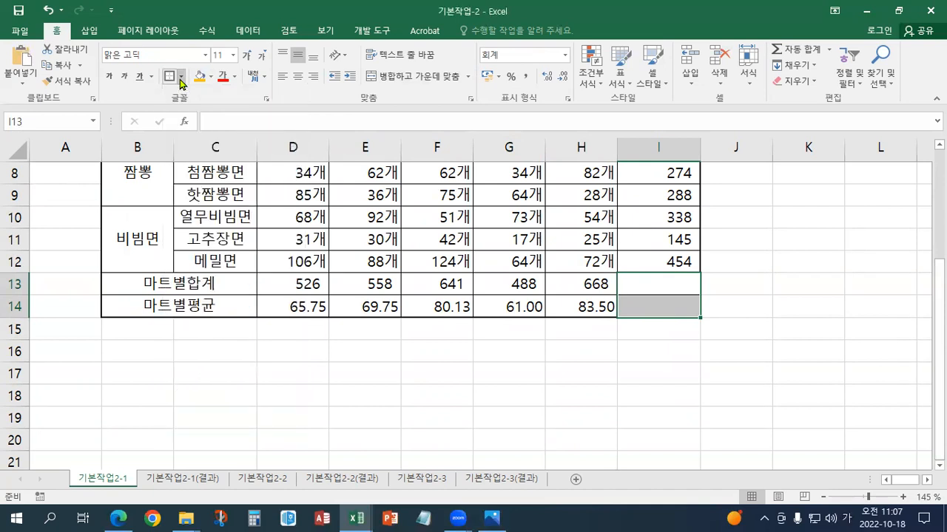
pyautogui.click(266, 103)
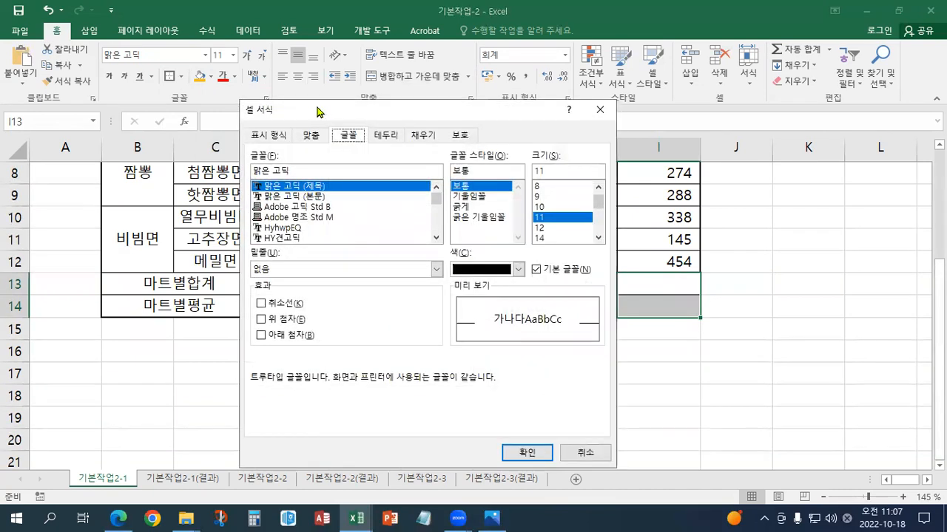
pyautogui.moveTo(311, 110); pyautogui.dragTo(164, 97)
pyautogui.click(243, 124)
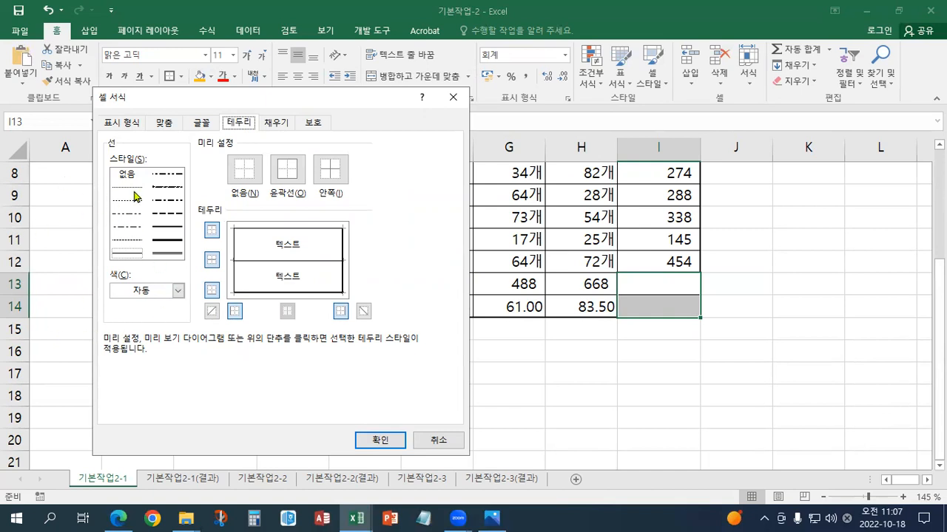
pyautogui.click(213, 314)
pyautogui.click(363, 313)
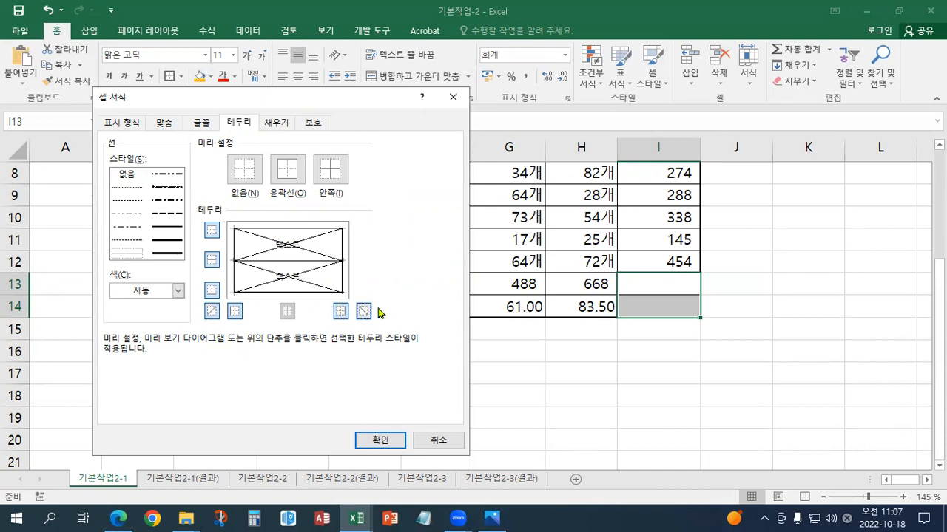
pyautogui.click(381, 441)
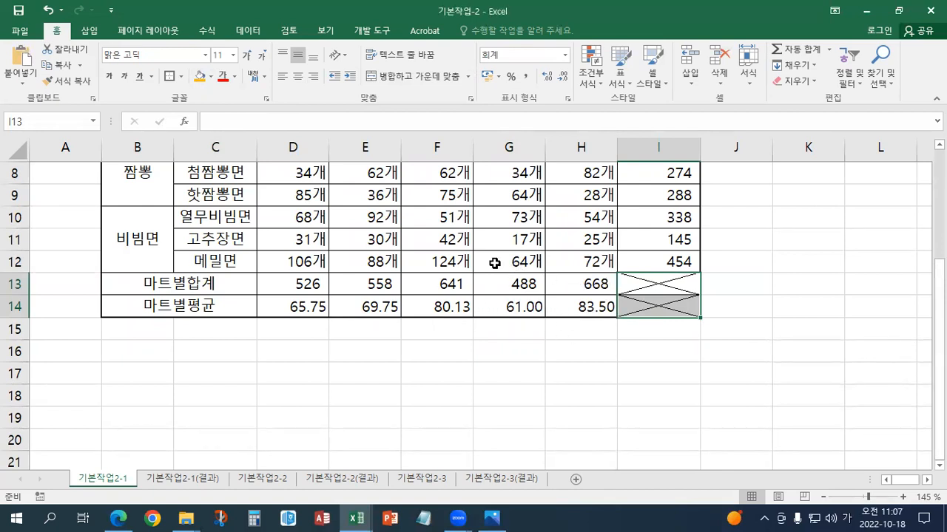
# Step: Set the width of column A to 2
pyautogui.click(79, 150)
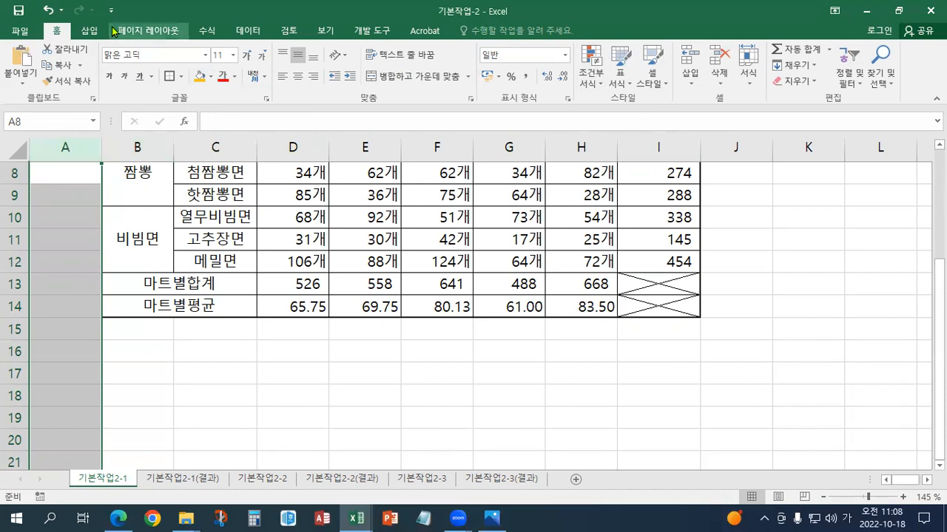
pyautogui.click(748, 85)
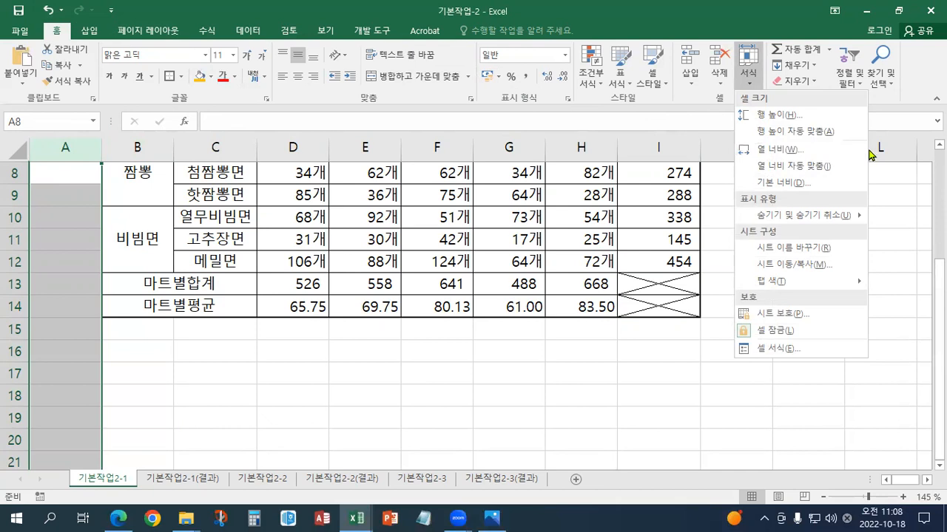
pyautogui.click(841, 150)
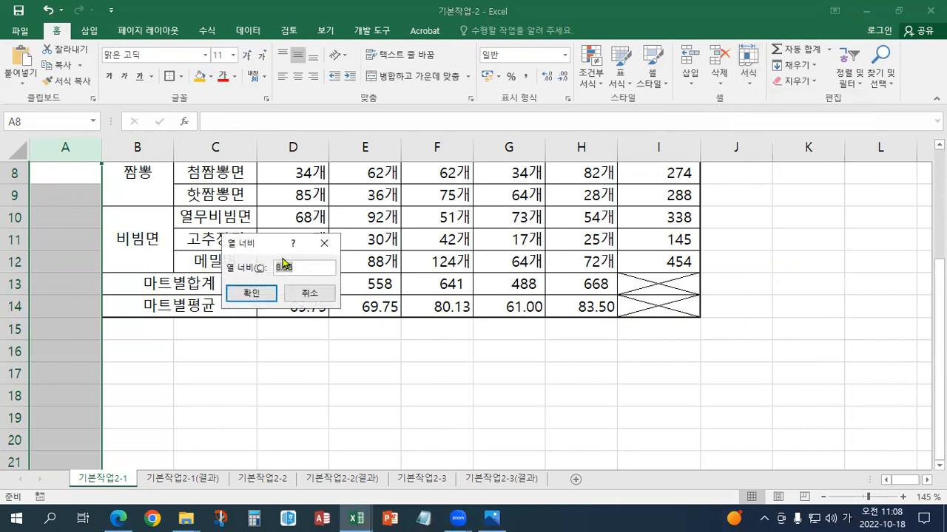
pyautogui.write('2')
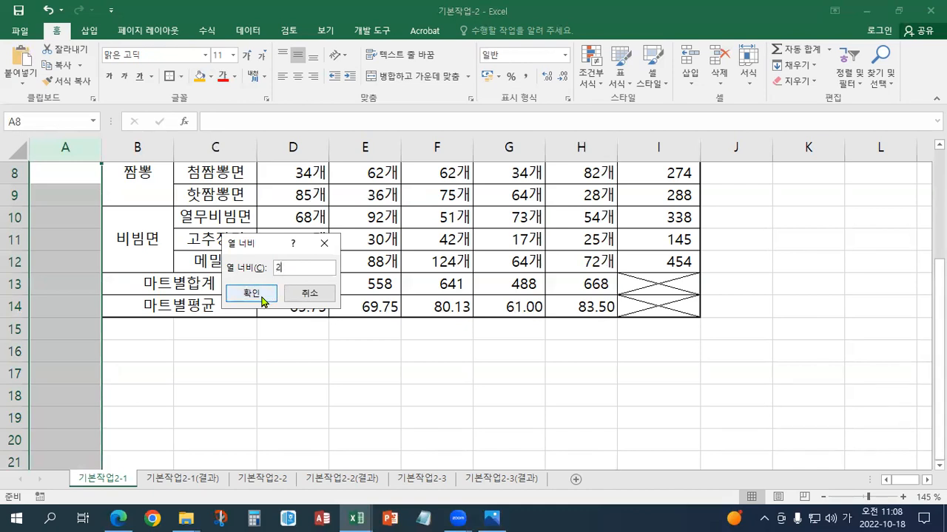
pyautogui.click(264, 299)
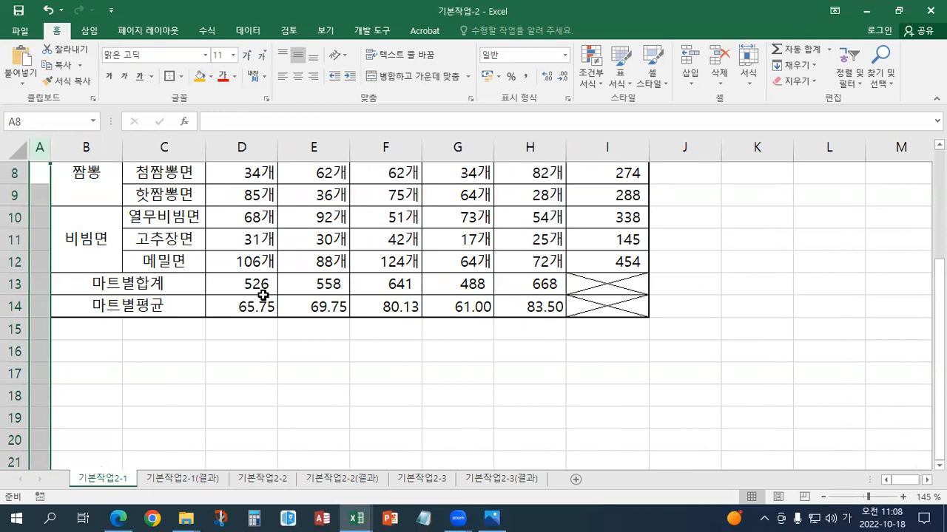
# Step: Define the name 제품명 for the product names in C5:C12
pyautogui.scroll(2, 263, 296)
pyautogui.moveTo(171, 248); pyautogui.dragTo(160, 389)
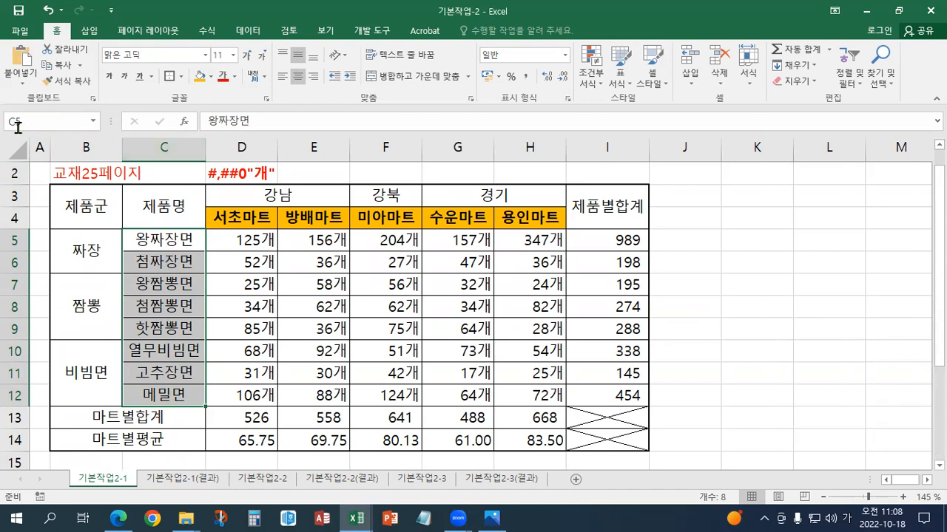
pyautogui.click(81, 122)
pyautogui.write('제')
pyautogui.write('푸')
pyautogui.write('ㅁ명')
pyautogui.press('Return')
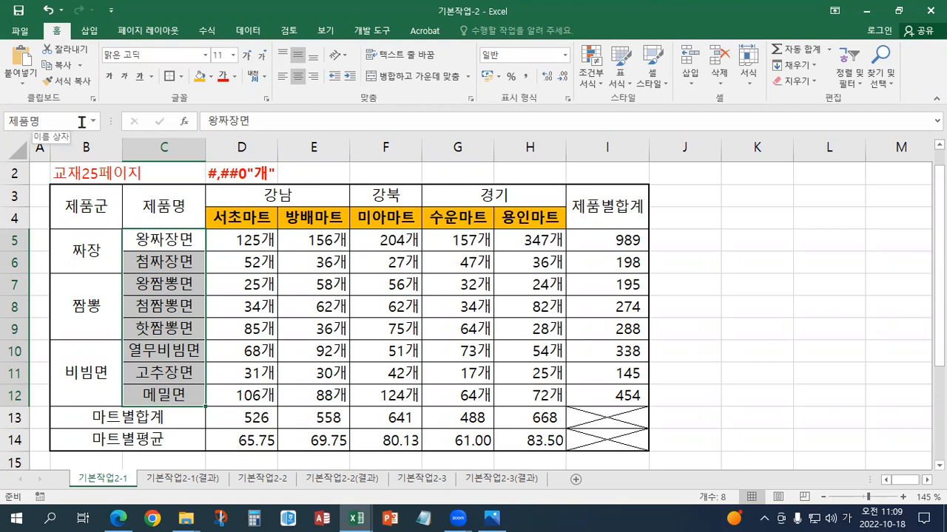
# Step: Check the definition of the name 제품명 in the Name Manager and close it without changes
pyautogui.click(209, 32)
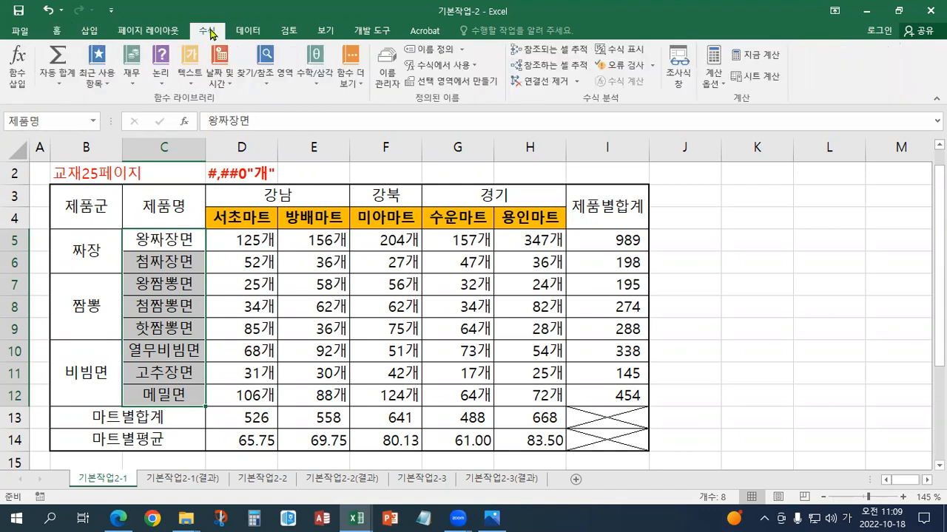
pyautogui.click(384, 88)
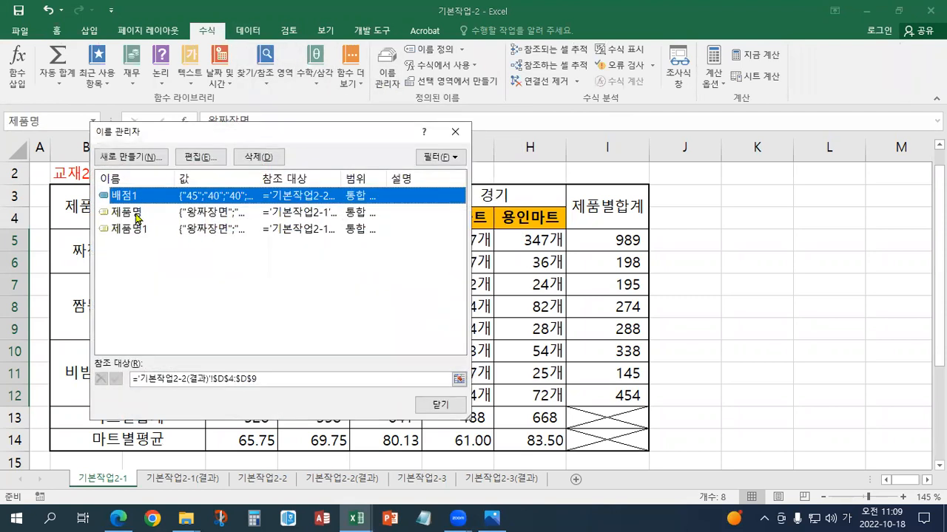
pyautogui.click(145, 218)
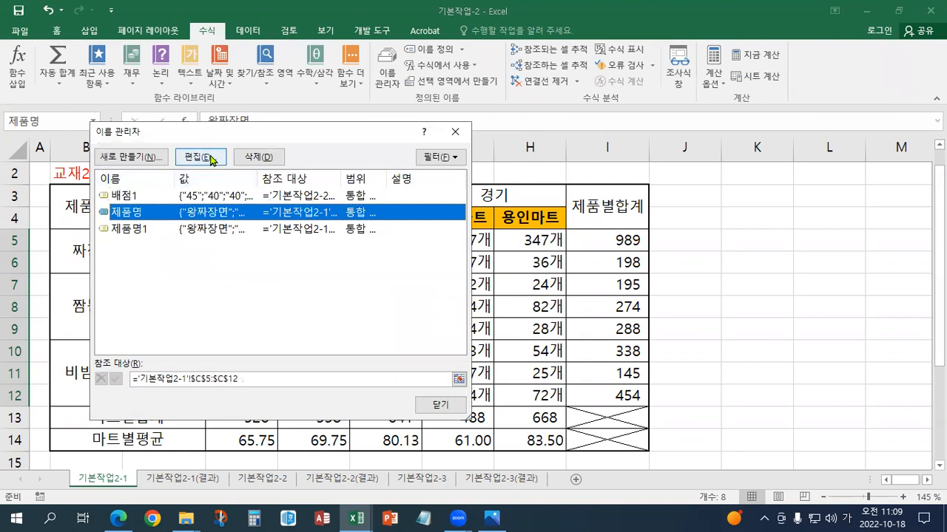
pyautogui.click(214, 157)
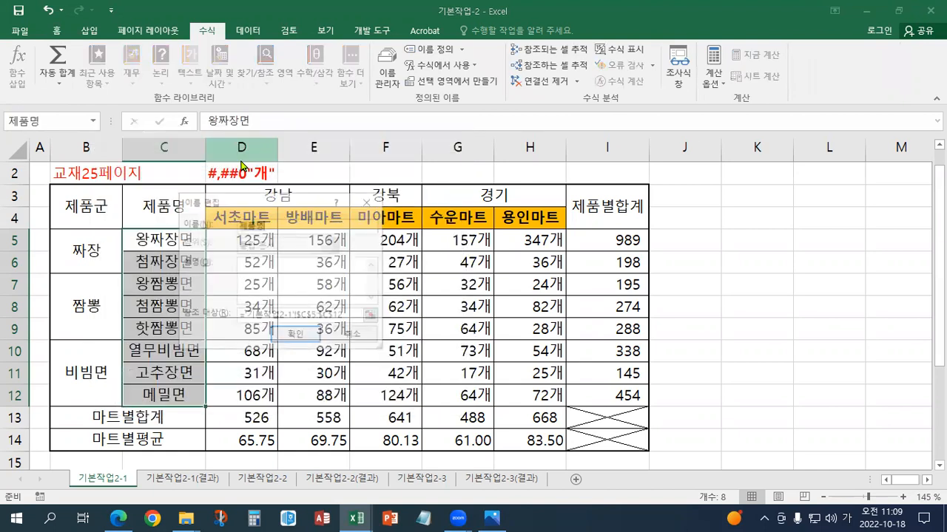
pyautogui.click(362, 337)
pyautogui.click(456, 131)
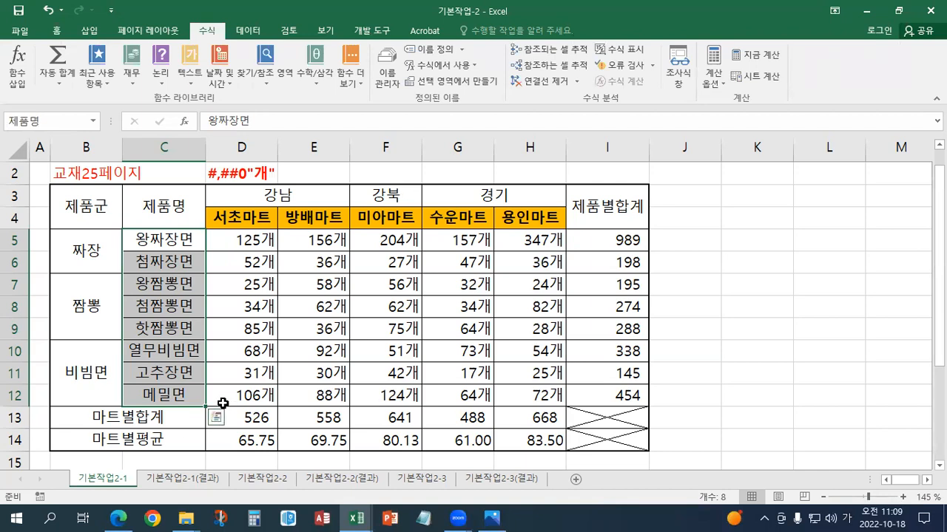
# Step: Check the exercise instructions and set the horizontal text alignment of B13:B14 to 균등 분할 (들여쓰기)
pyautogui.scroll(-3, 249, 399)
pyautogui.moveTo(153, 219); pyautogui.dragTo(148, 238)
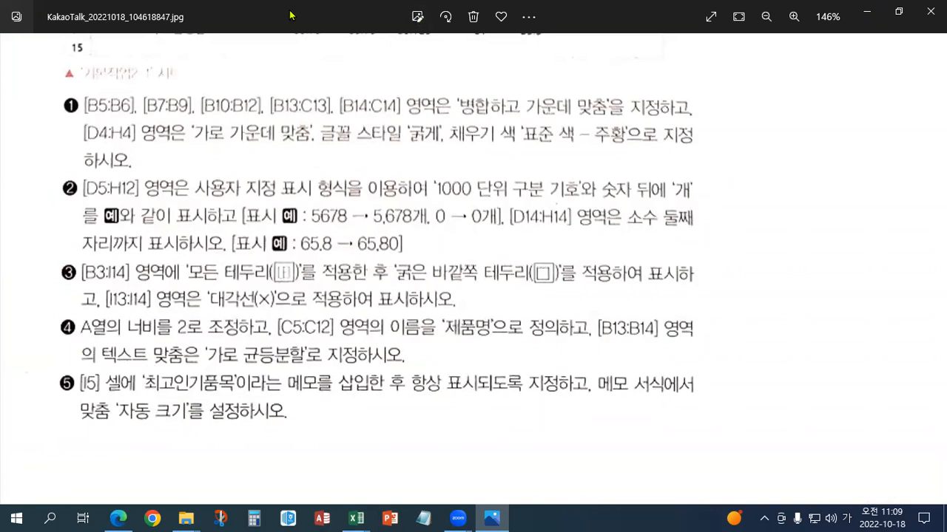
pyautogui.hotkey('alt', 'Tab')
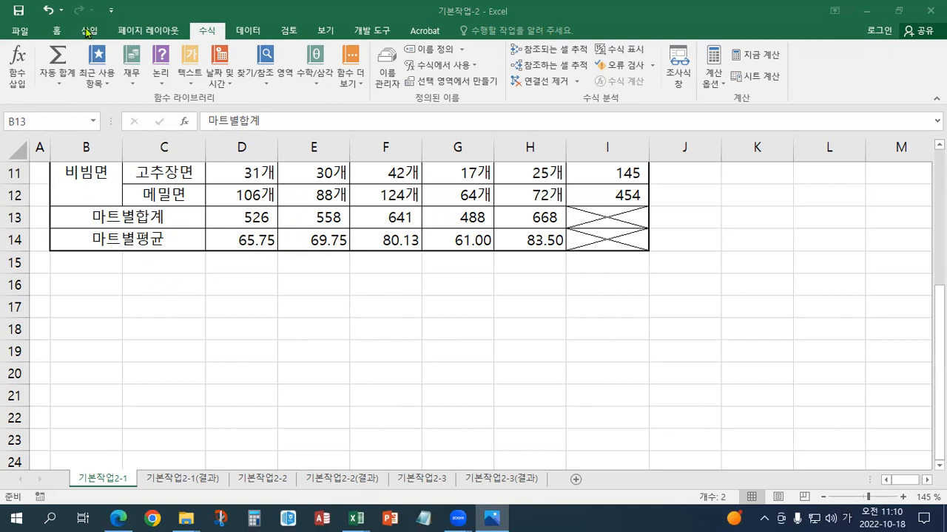
pyautogui.click(57, 30)
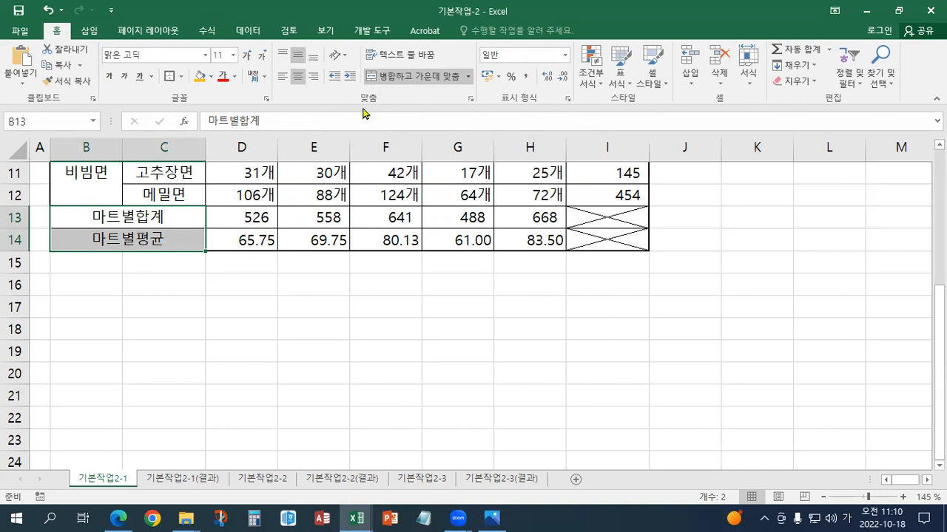
pyautogui.click(414, 52)
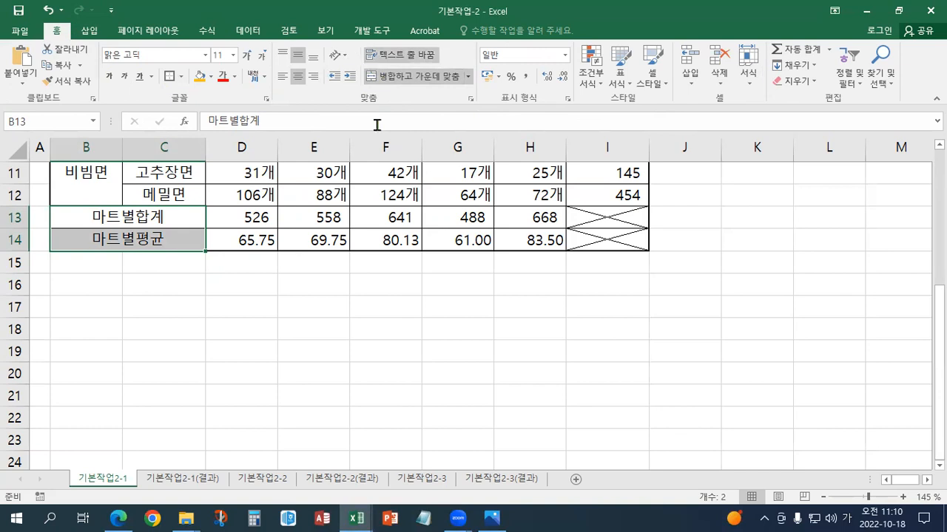
pyautogui.click(471, 100)
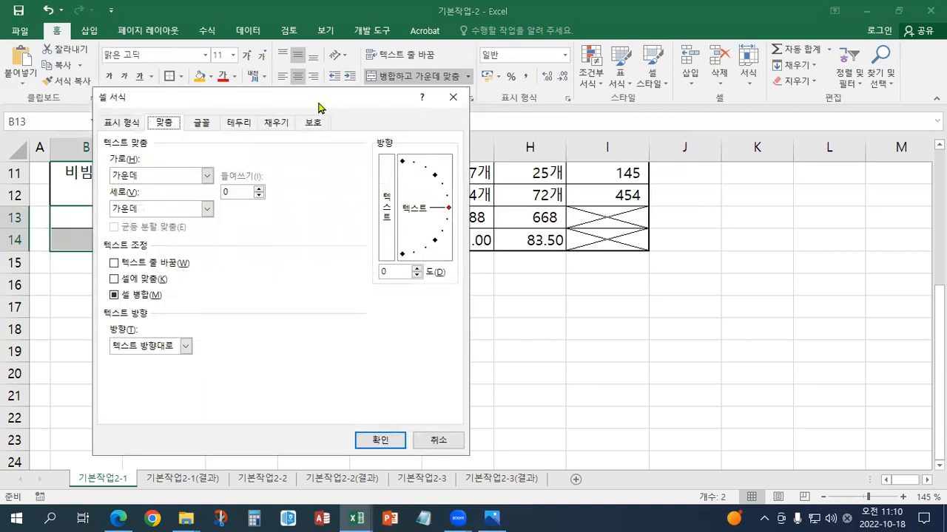
pyautogui.moveTo(319, 104); pyautogui.dragTo(477, 122)
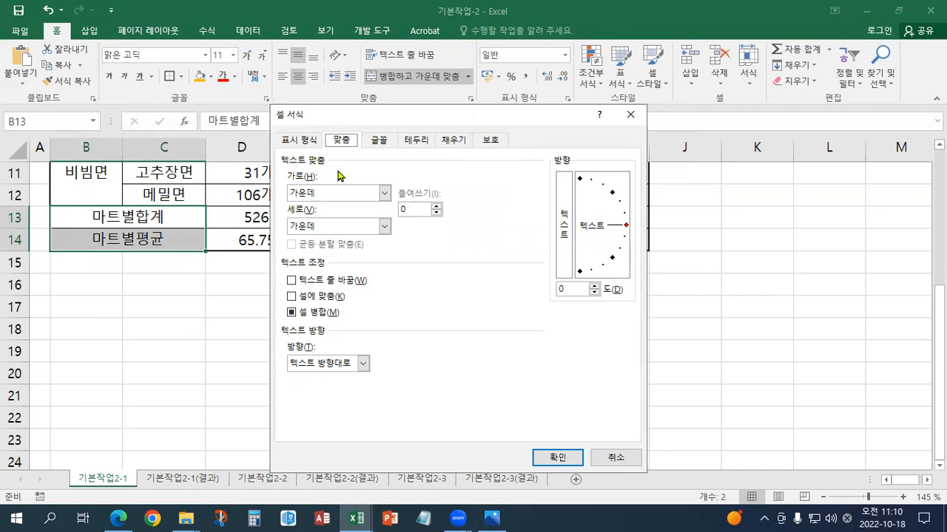
pyautogui.click(383, 193)
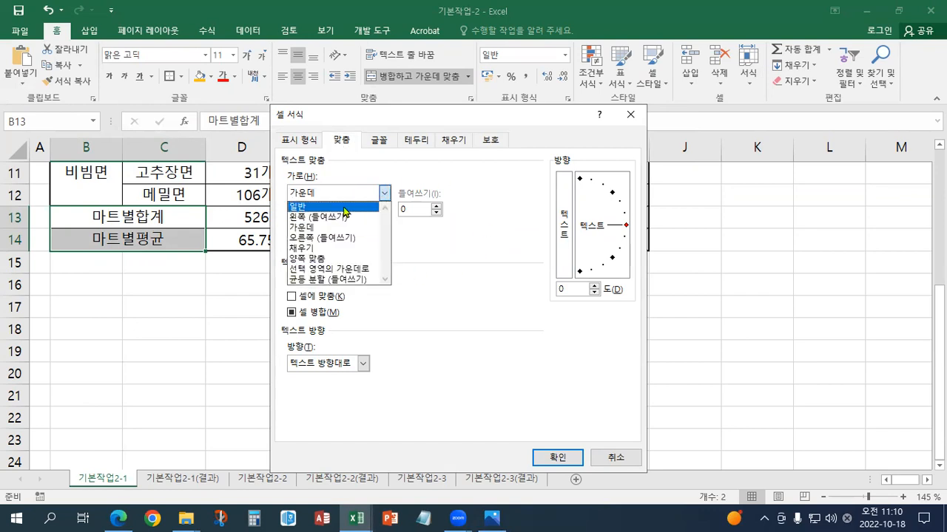
pyautogui.click(326, 280)
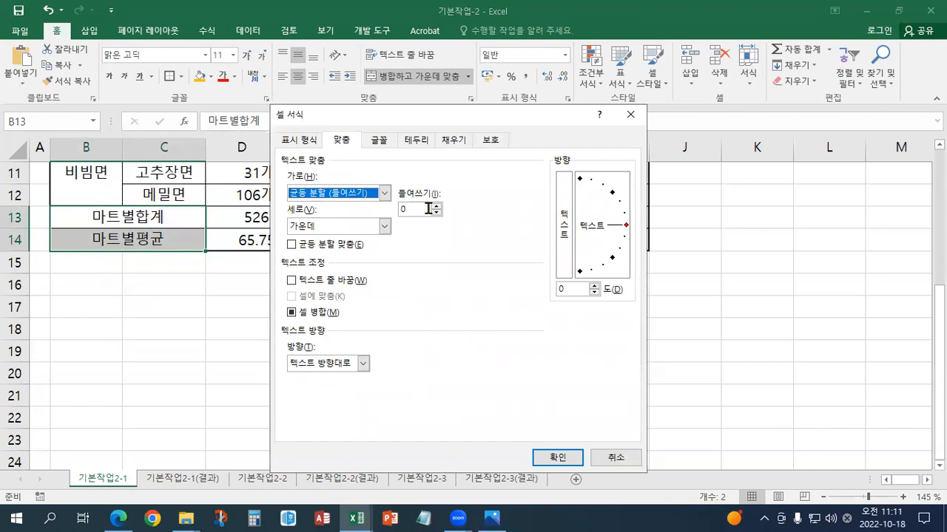
pyautogui.moveTo(392, 117); pyautogui.dragTo(374, 100)
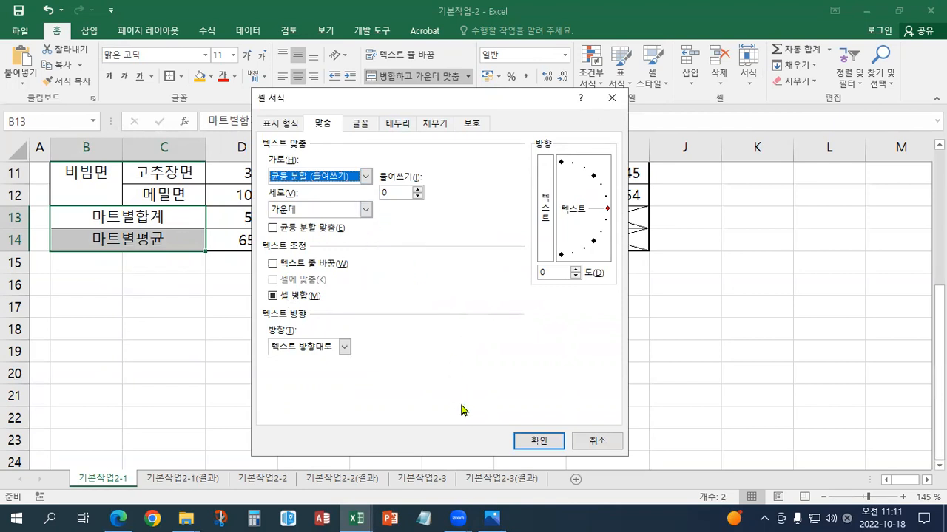
pyautogui.click(531, 443)
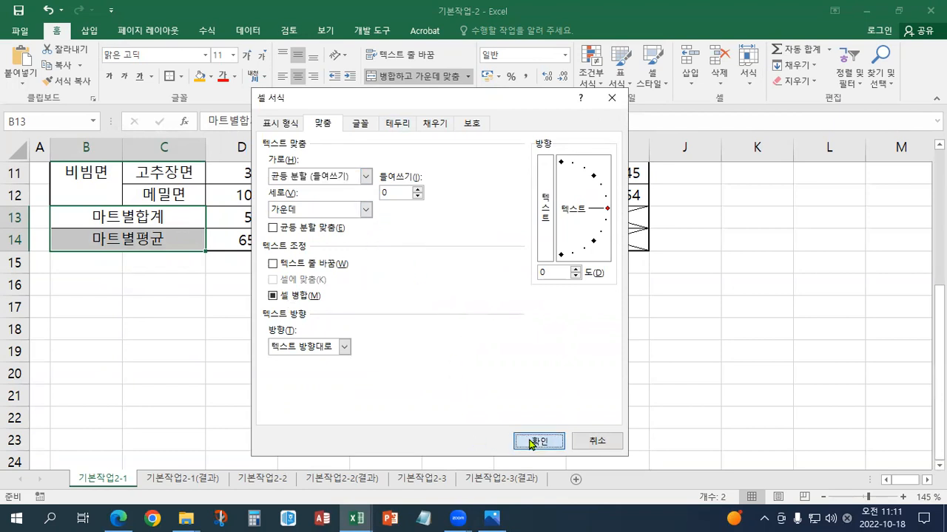
pyautogui.click(529, 442)
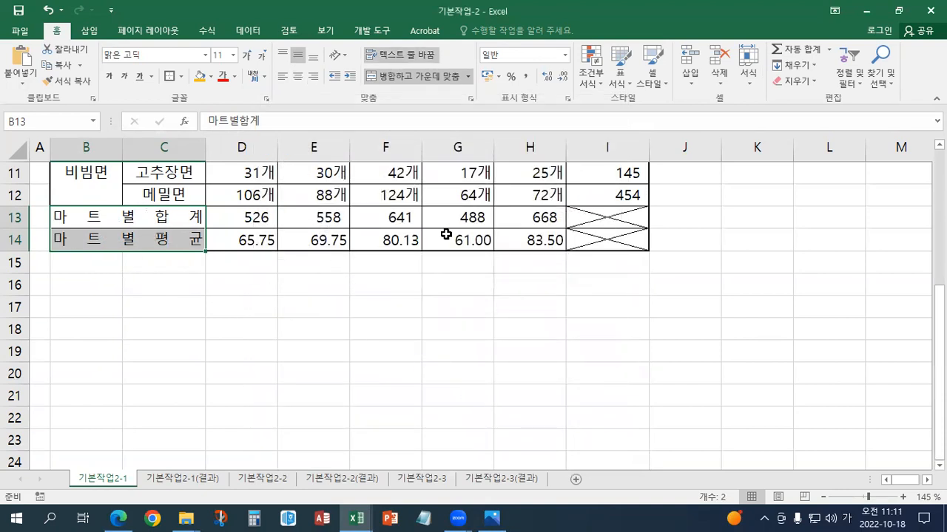
# Step: Insert a memo in cell I5, clear the default author name and enter the text 최고인기품목
pyautogui.scroll(3, 538, 246)
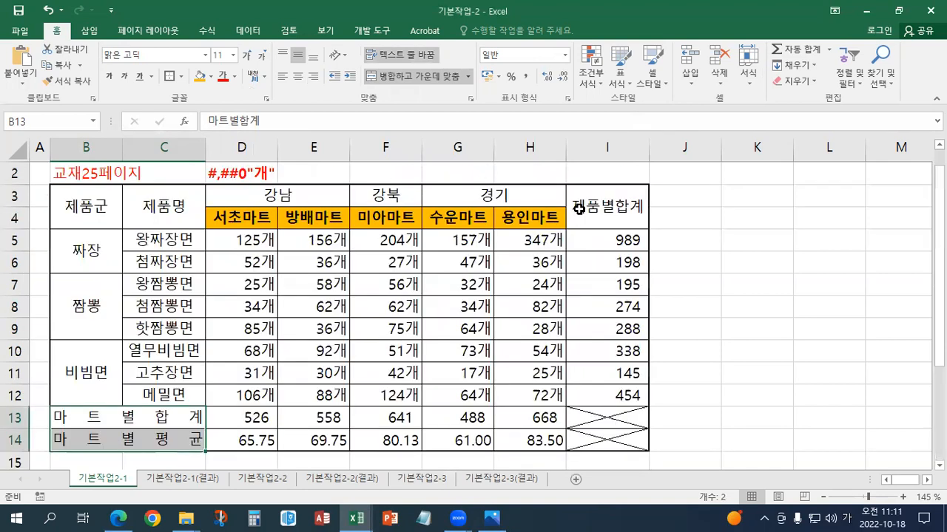
pyautogui.click(600, 244)
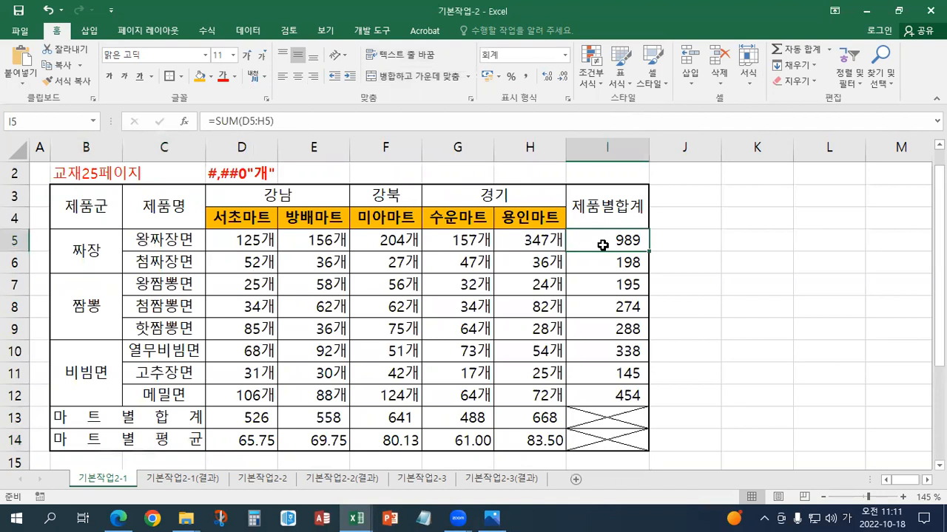
pyautogui.click(297, 33)
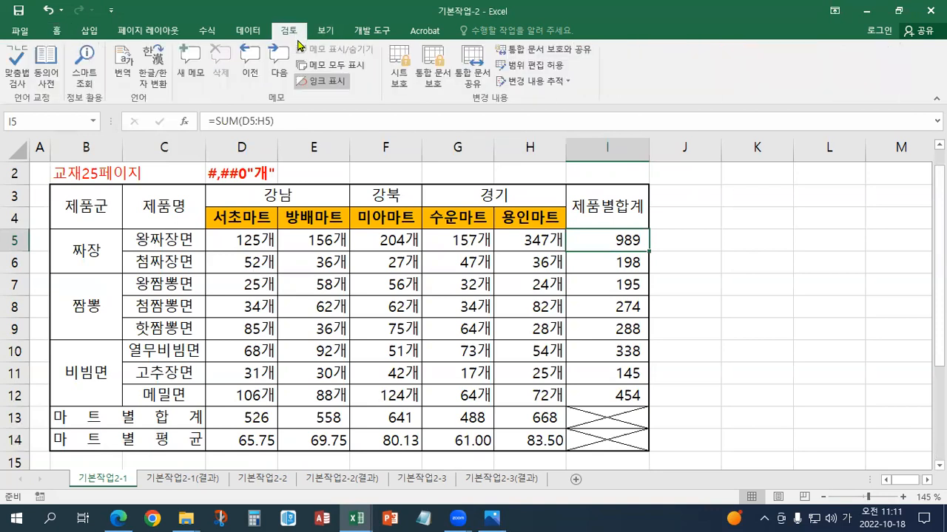
pyautogui.click(194, 74)
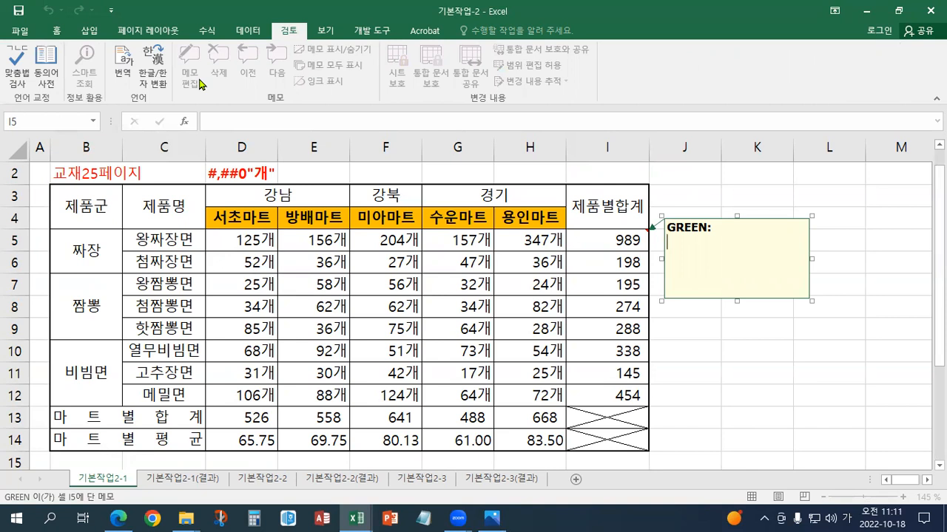
pyautogui.press('BackSpace')
pyautogui.press('BackSpace')
pyautogui.press('BackSpace')
pyautogui.press('BackSpace')
pyautogui.press('BackSpace')
pyautogui.press('BackSpace')
pyautogui.press('BackSpace')
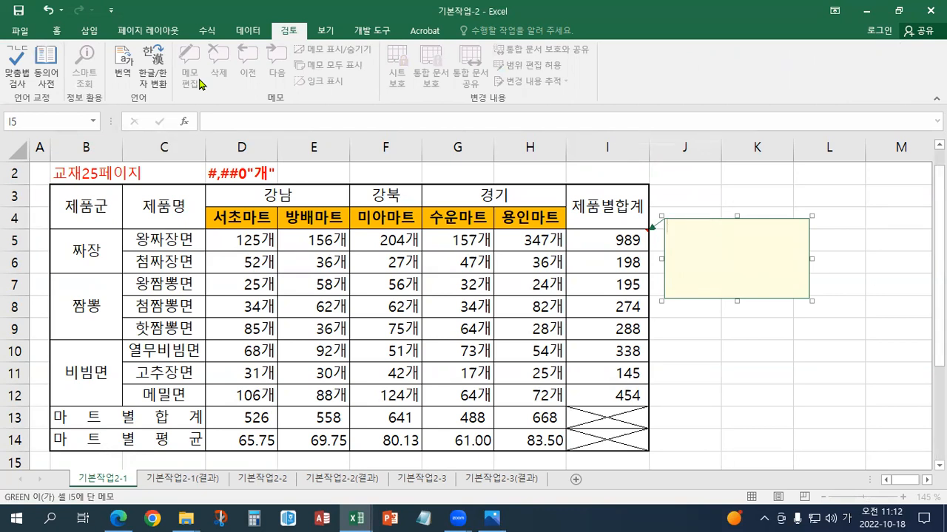
pyautogui.write('최고')
pyautogui.write('인기푸')
pyautogui.write('품목')
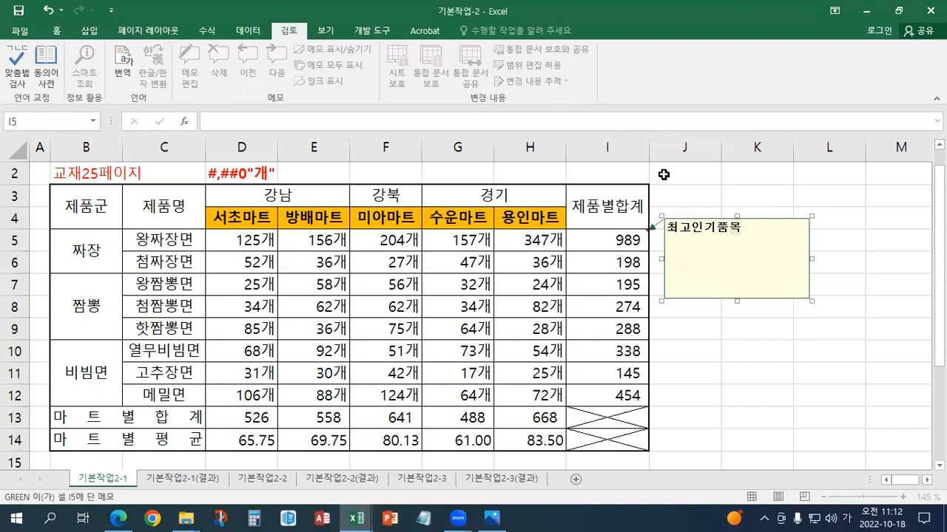
pyautogui.click(700, 172)
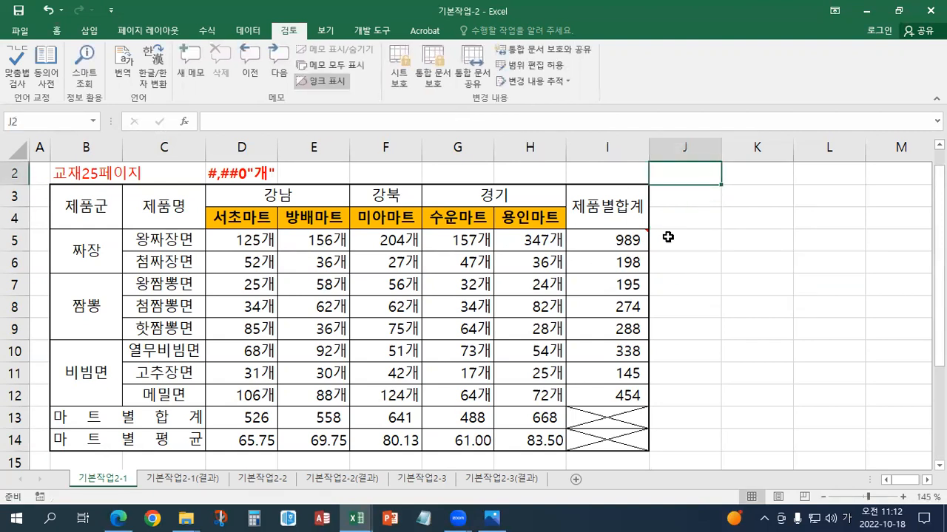
# Step: Set the memo on cell I5 to be always displayed
pyautogui.click(588, 244)
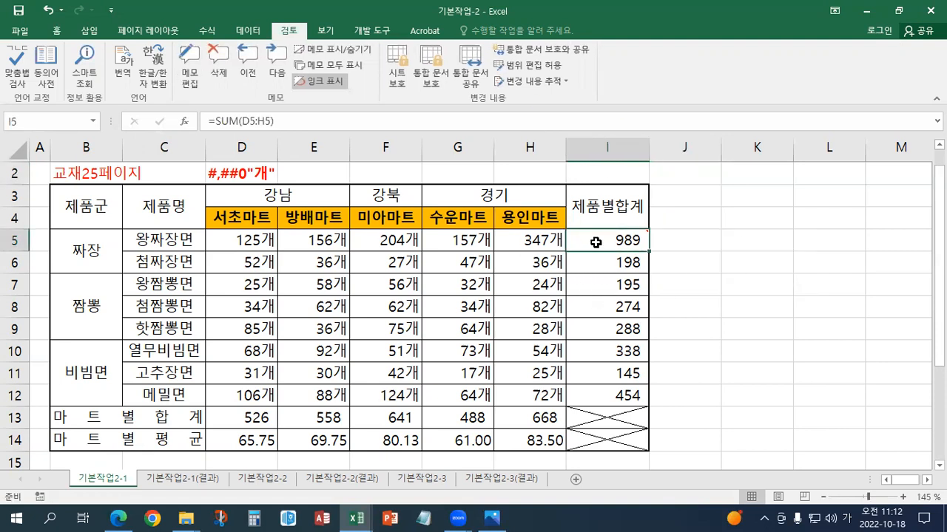
pyautogui.moveTo(594, 240)
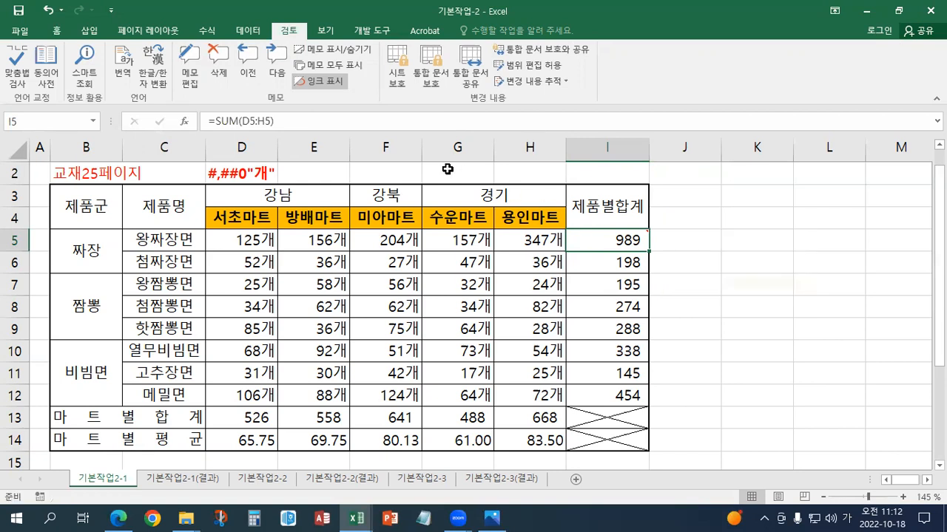
pyautogui.click(361, 57)
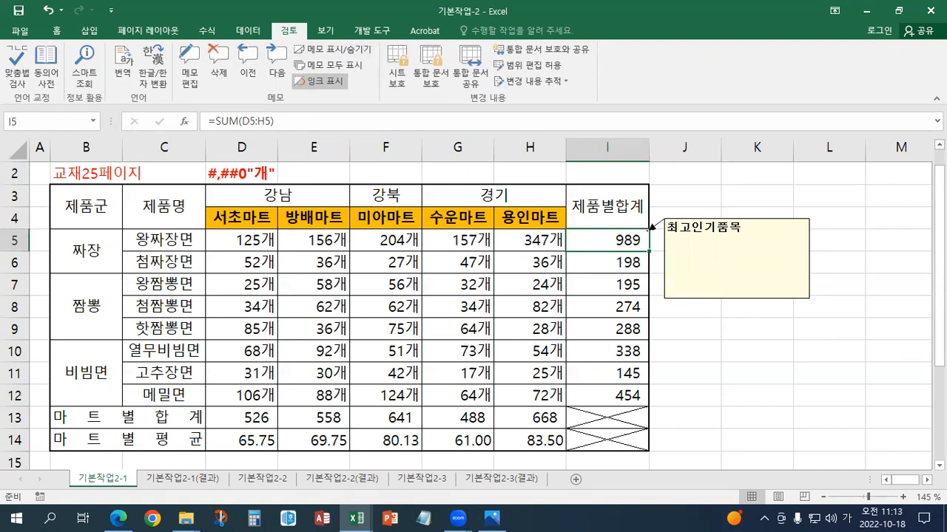
# Step: Turn on 자동 크기 in the alignment settings of the I5 memo's format
pyautogui.click(752, 220)
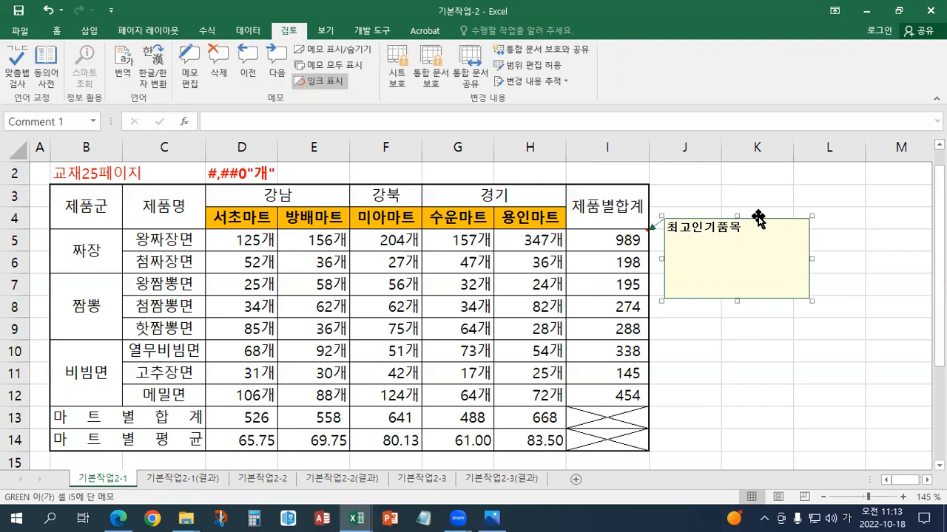
pyautogui.rightClick(758, 218)
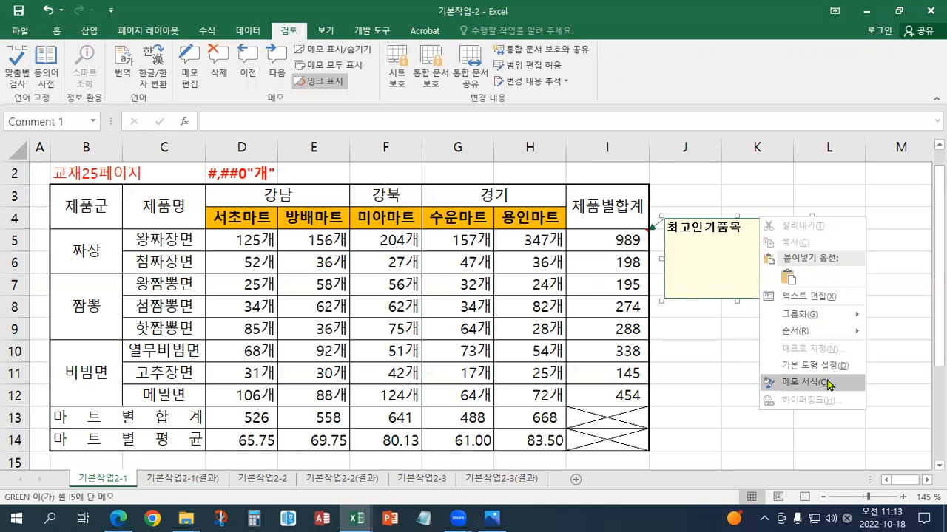
pyautogui.click(826, 383)
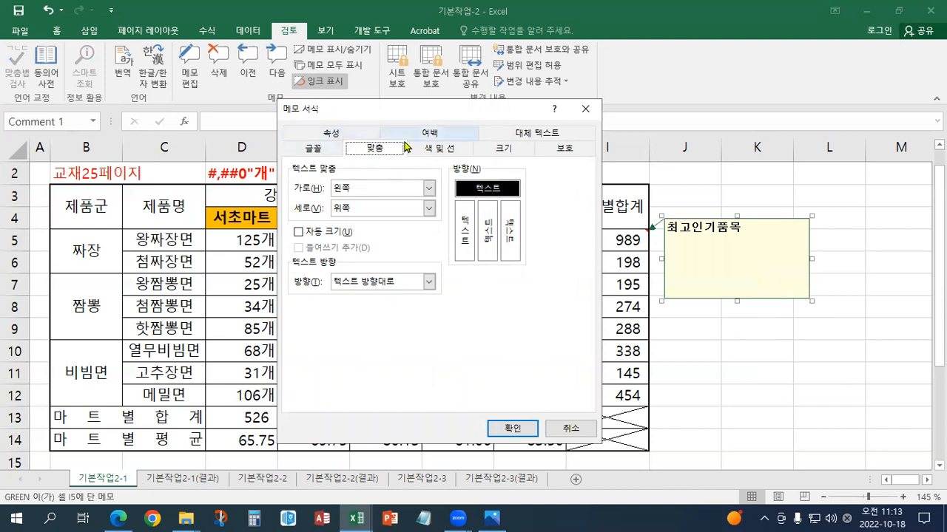
pyautogui.click(326, 238)
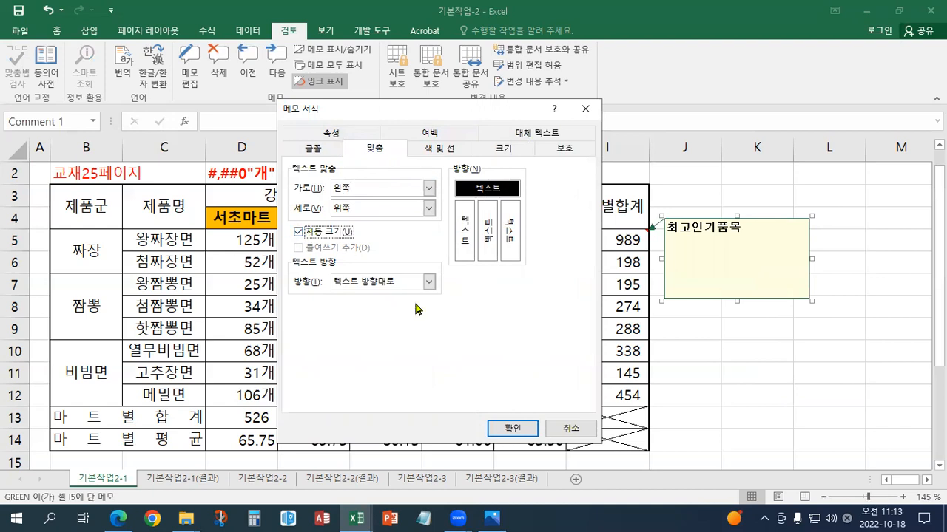
pyautogui.click(514, 432)
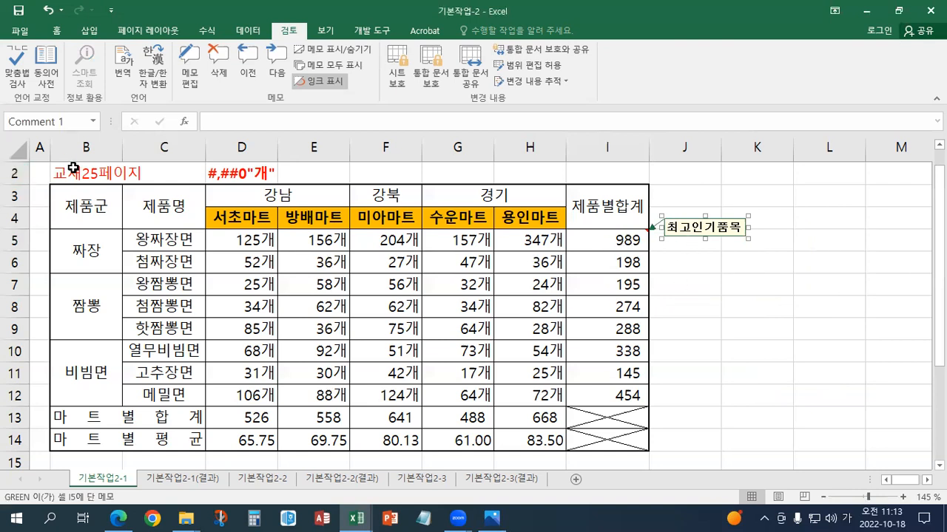
# Step: Save the workbook and return its window to full screen
pyautogui.click(898, 10)
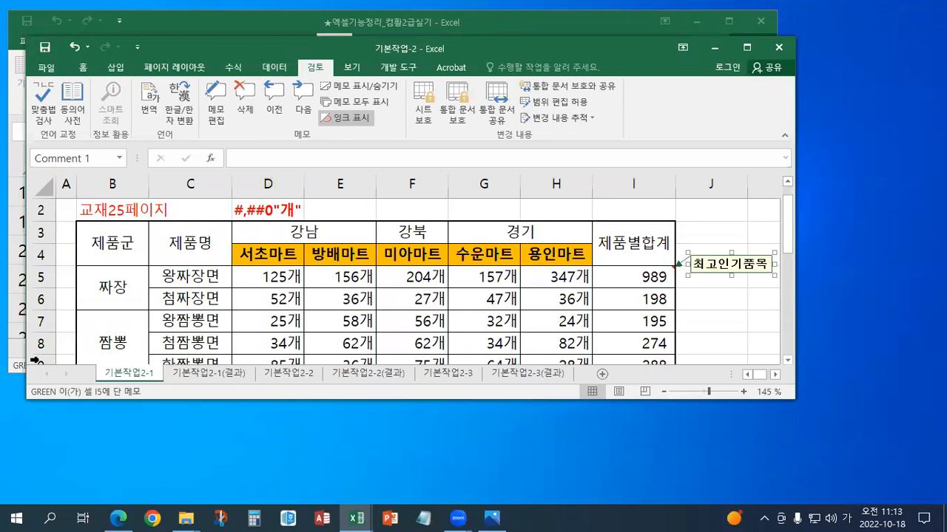
pyautogui.click(46, 47)
pyautogui.doubleClick(177, 38)
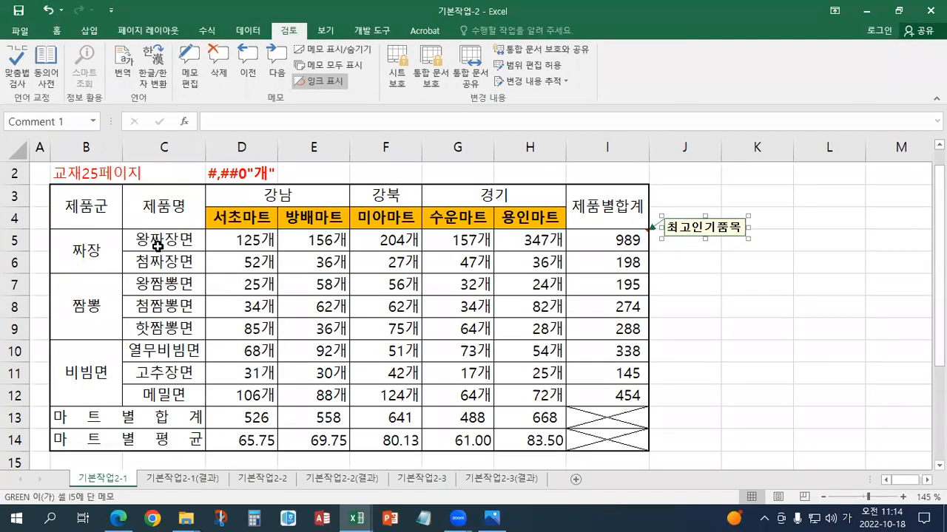
pyautogui.click(158, 250)
pyautogui.click(103, 249)
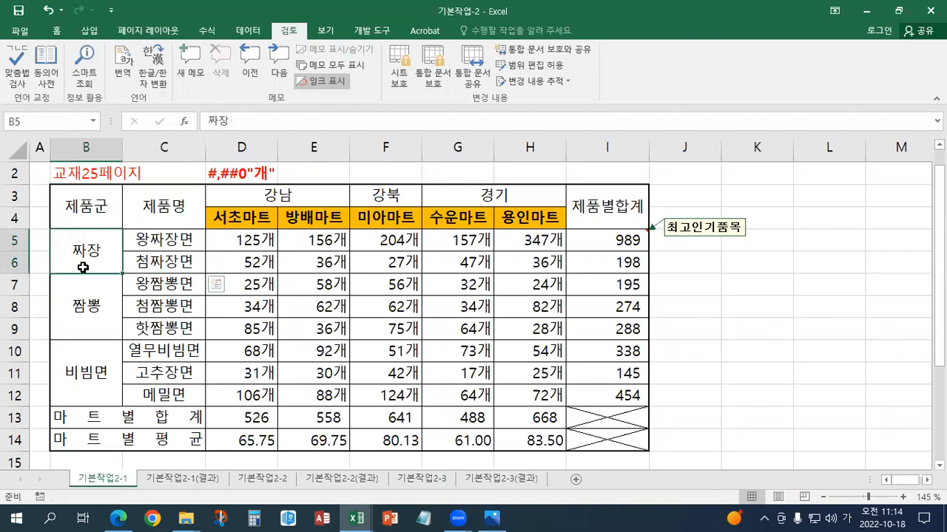
pyautogui.click(83, 289)
pyautogui.click(102, 382)
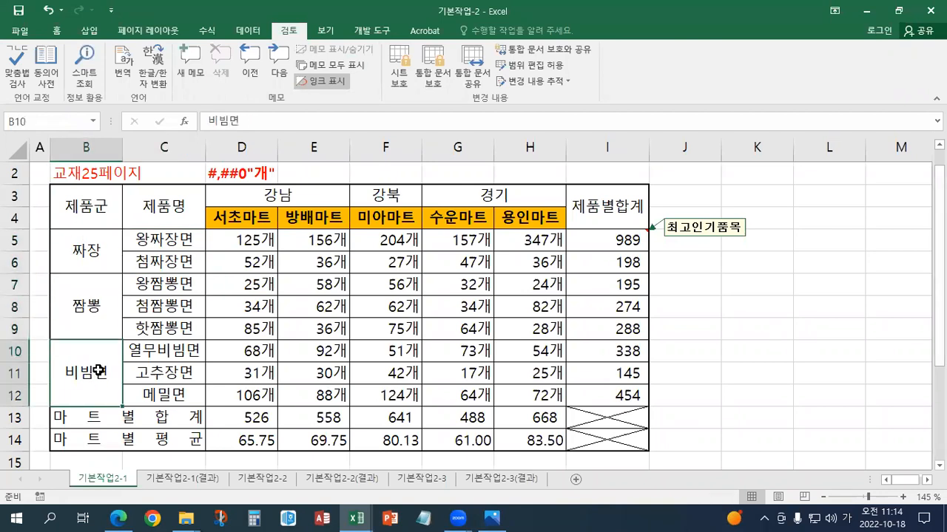
pyautogui.moveTo(99, 230)
pyautogui.mouseDown()
pyautogui.moveTo(89, 303)
pyautogui.moveTo(93, 376)
pyautogui.moveTo(98, 341)
pyautogui.mouseUp()
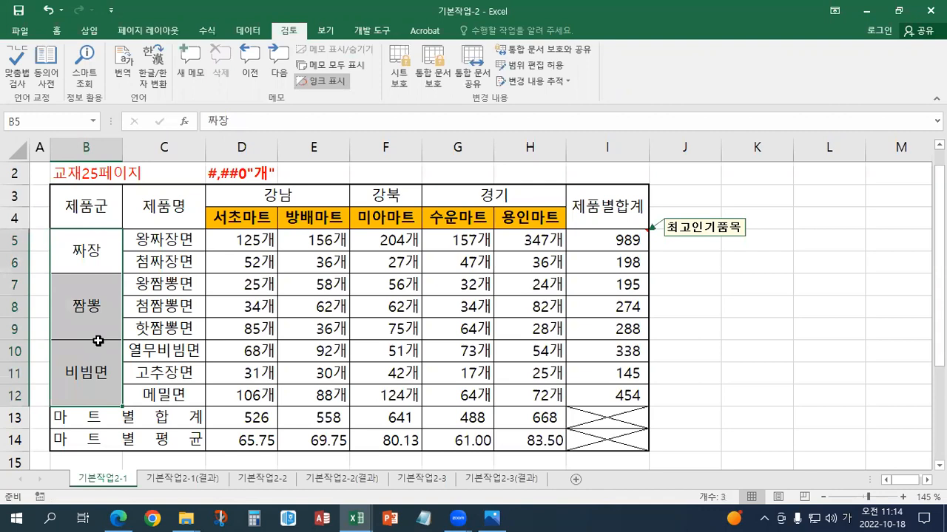
# Step: Fill the empty cells B16:B17 below the table with light gold
pyautogui.scroll(-4, 336, 307)
pyautogui.moveTo(101, 223); pyautogui.dragTo(95, 234)
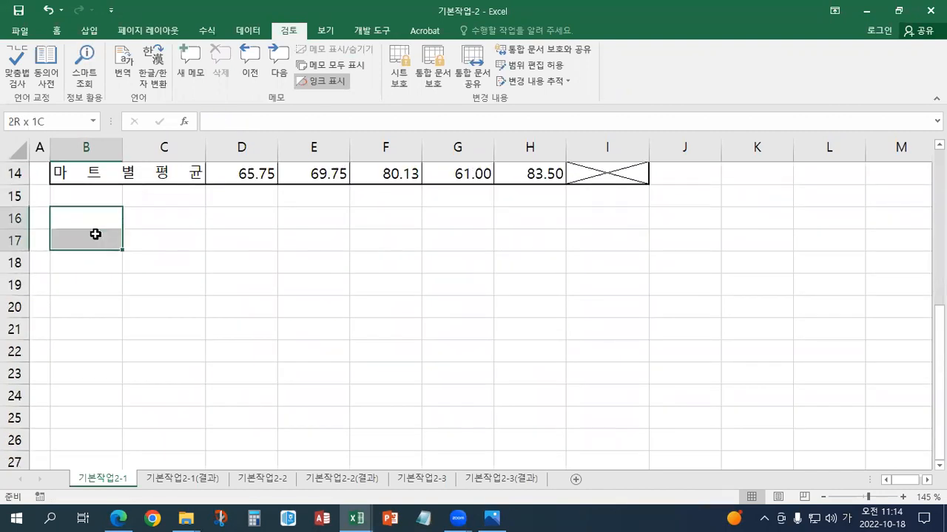
pyautogui.click(56, 30)
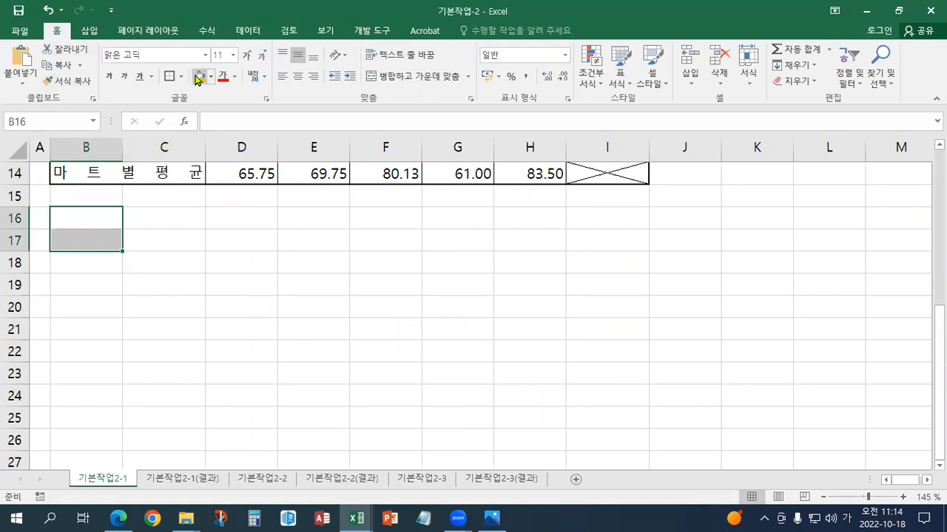
pyautogui.click(211, 76)
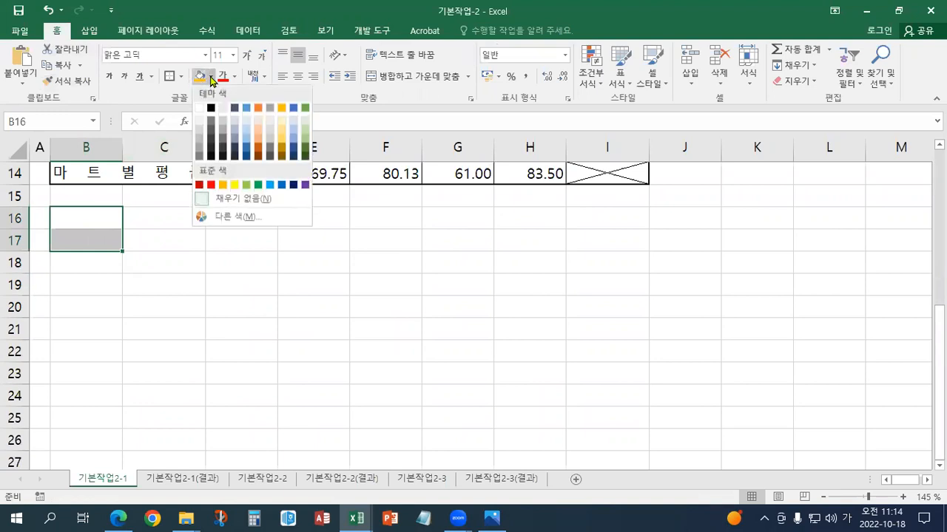
pyautogui.click(283, 121)
# Step: Fill cells B18:B19 with light blue
pyautogui.moveTo(100, 267); pyautogui.dragTo(96, 289)
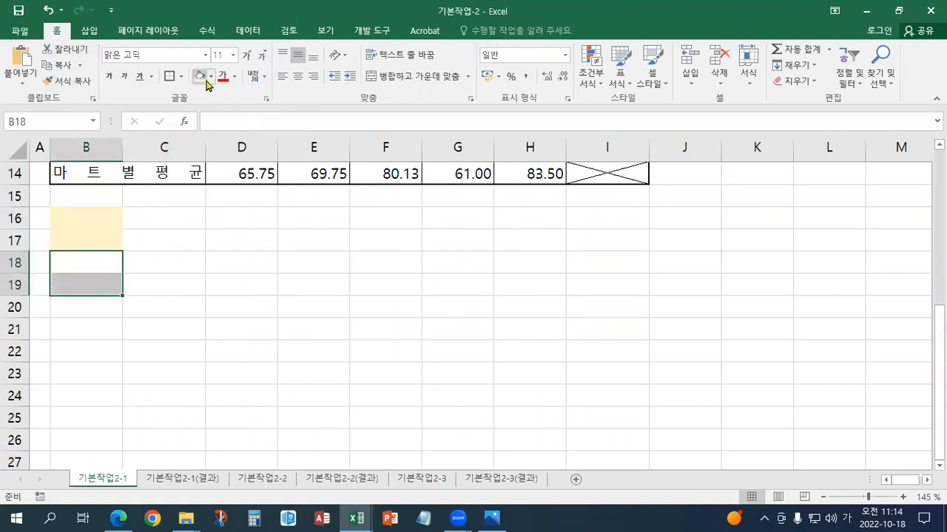
pyautogui.click(211, 76)
pyautogui.click(284, 121)
# Step: Fill cells B20:B21 with light green
pyautogui.moveTo(96, 307); pyautogui.dragTo(96, 329)
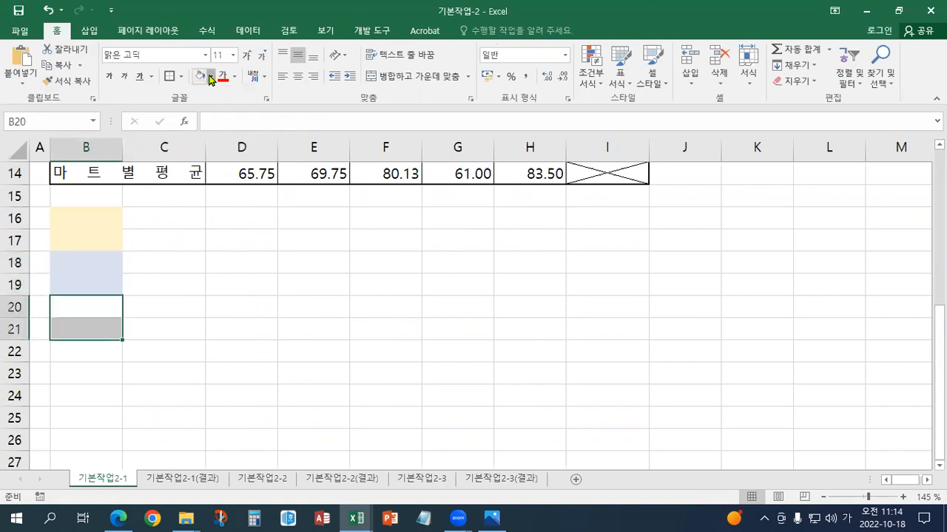
pyautogui.click(211, 76)
pyautogui.click(304, 121)
pyautogui.click(197, 286)
# Step: Select the coloured blocks in B16:B21 and move the light blue block B18:B19 to D18:D19
pyautogui.moveTo(97, 214); pyautogui.dragTo(79, 333)
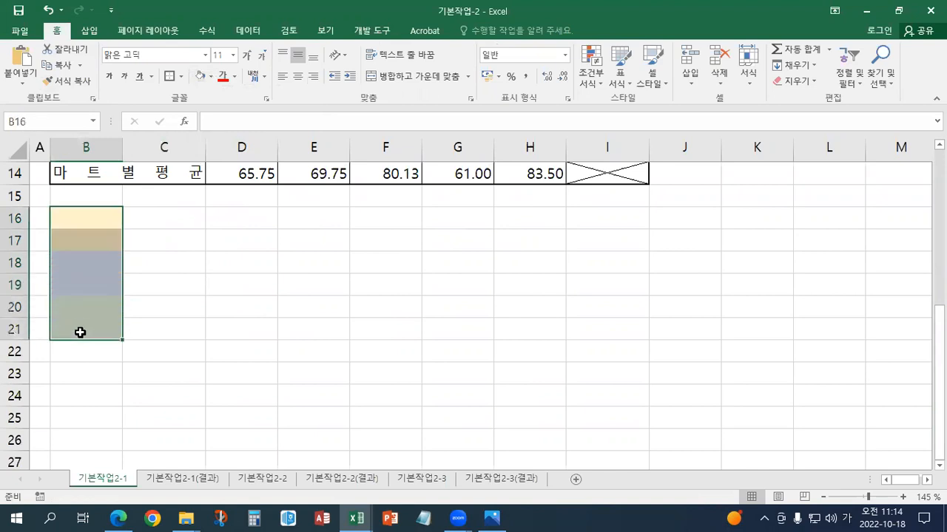
pyautogui.moveTo(106, 221); pyautogui.dragTo(101, 329)
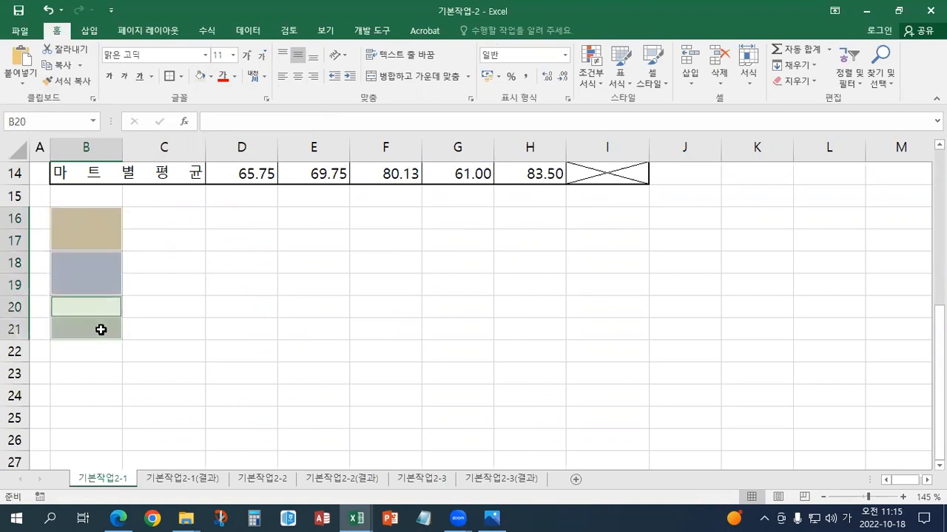
pyautogui.moveTo(89, 259); pyautogui.dragTo(247, 298)
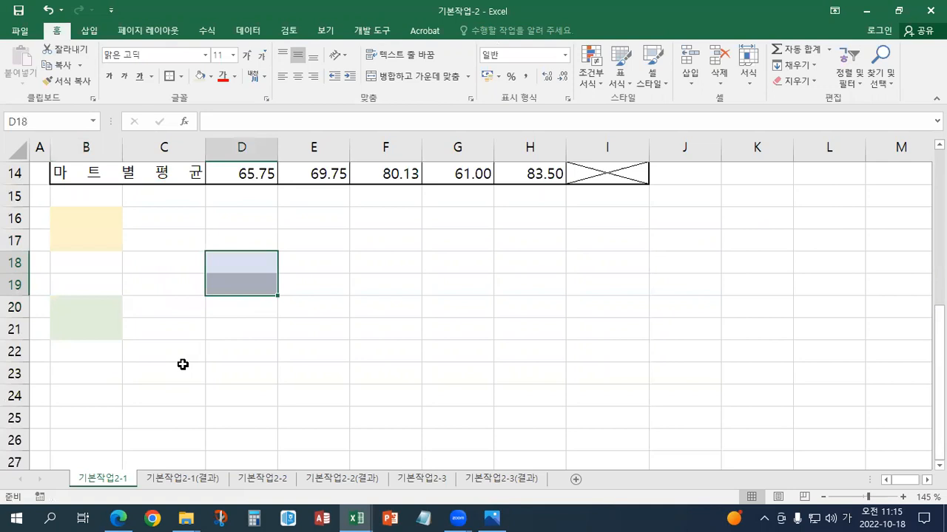
# Step: Select the non-adjacent ranges B16:B17, D18:D19 and B20:B21 together
pyautogui.moveTo(102, 218); pyautogui.dragTo(99, 233)
pyautogui.moveTo(224, 259); pyautogui.dragTo(230, 291)
pyautogui.moveTo(94, 307); pyautogui.dragTo(92, 320)
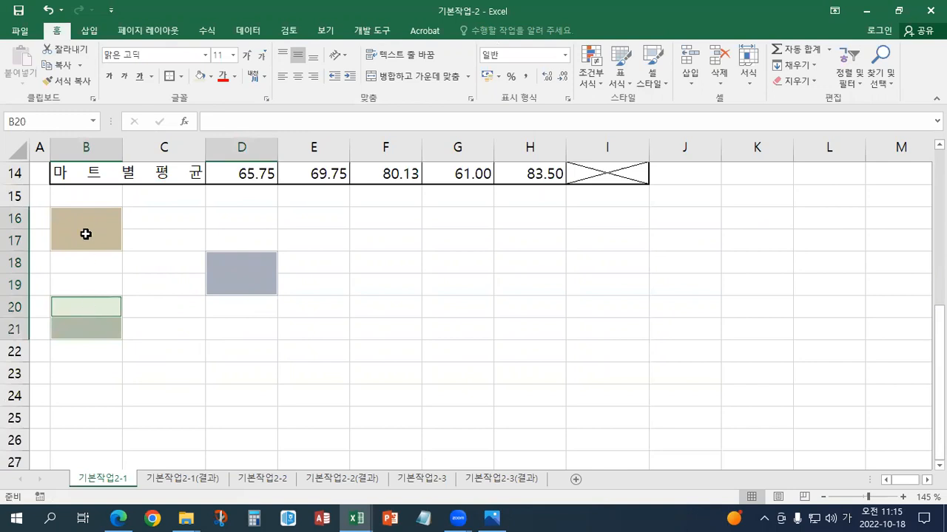
# Step: Review the exercise instructions in the textbook image, including the merge ranges, and return to the workbook in a reduced window
pyautogui.scroll(4, 176, 192)
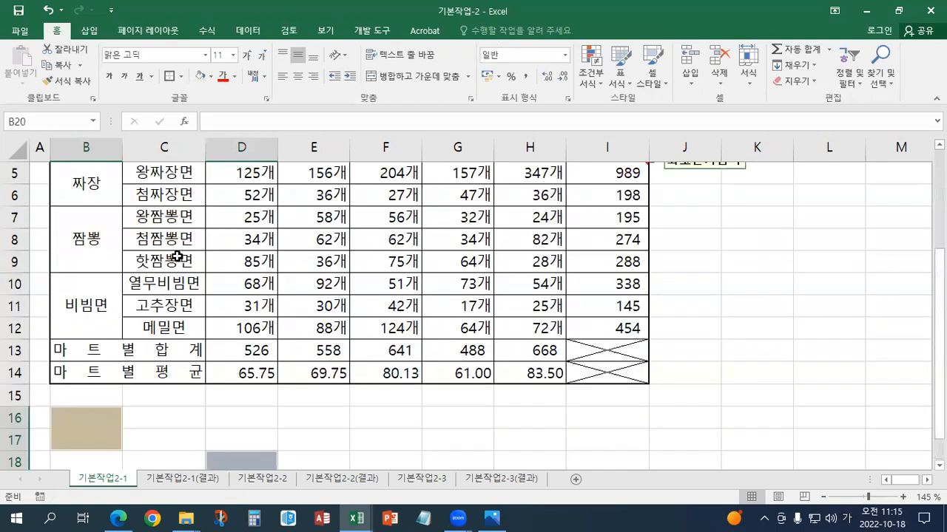
pyautogui.scroll(1, 177, 257)
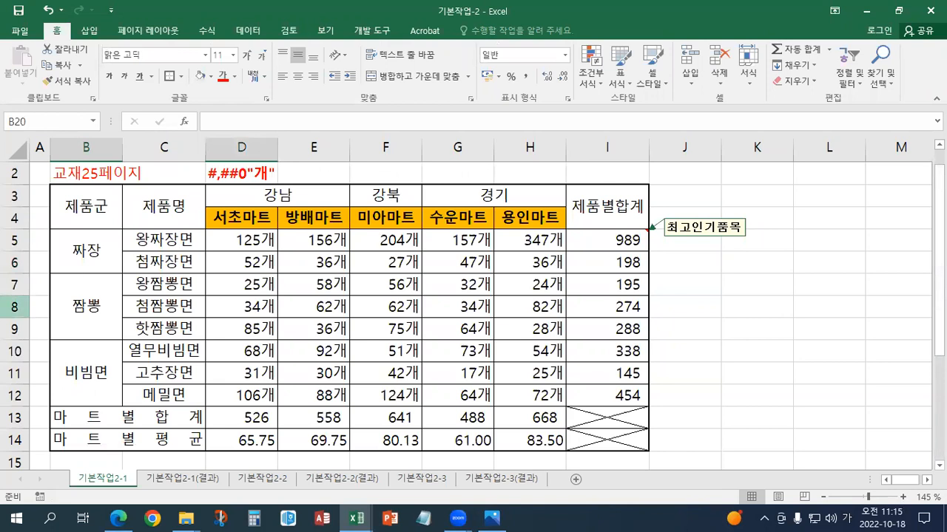
pyautogui.click(491, 517)
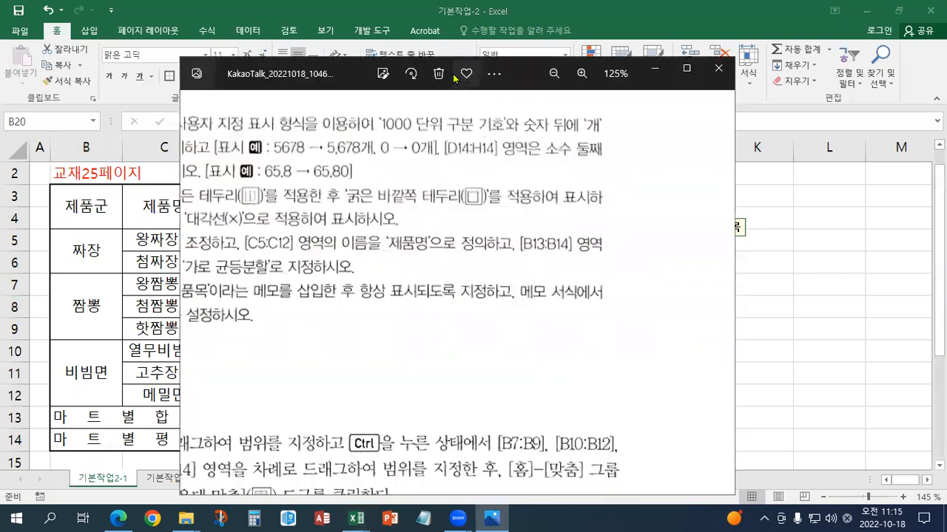
pyautogui.doubleClick(351, 78)
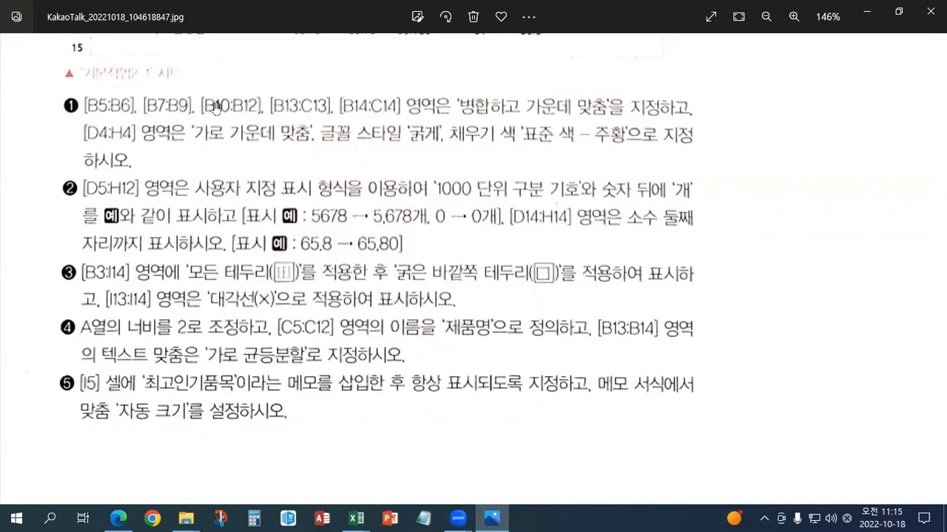
pyautogui.hotkey('alt', 'Tab')
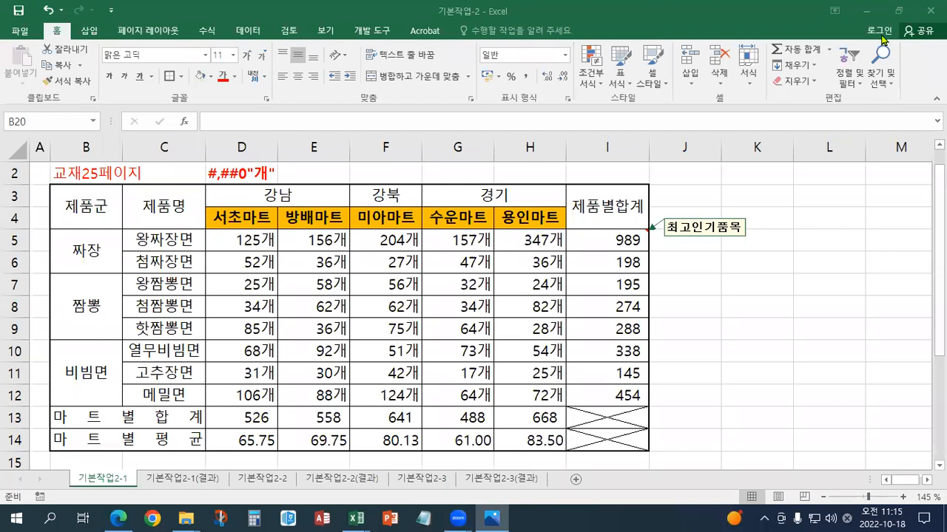
pyautogui.click(896, 7)
pyautogui.click(896, 7)
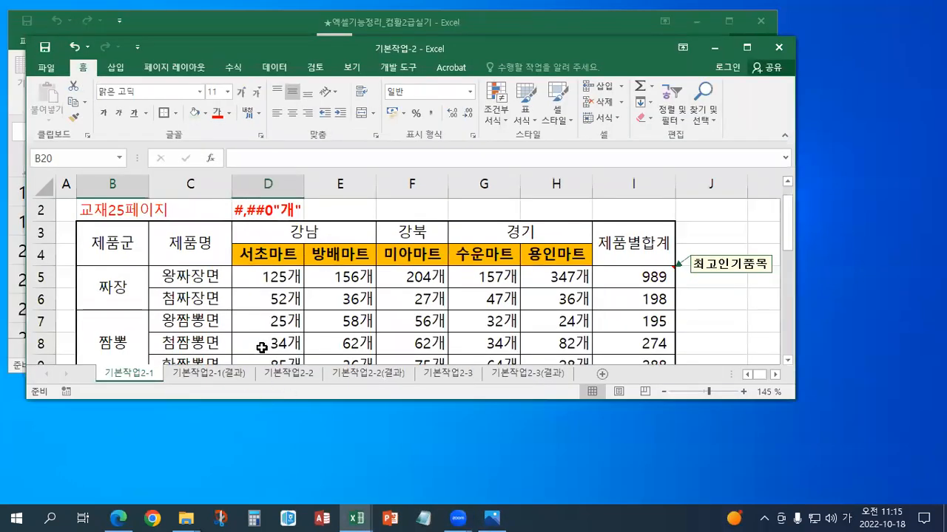
# Step: Open the 기본작업2-2 sheet in the maximized workbook window
pyautogui.click(293, 377)
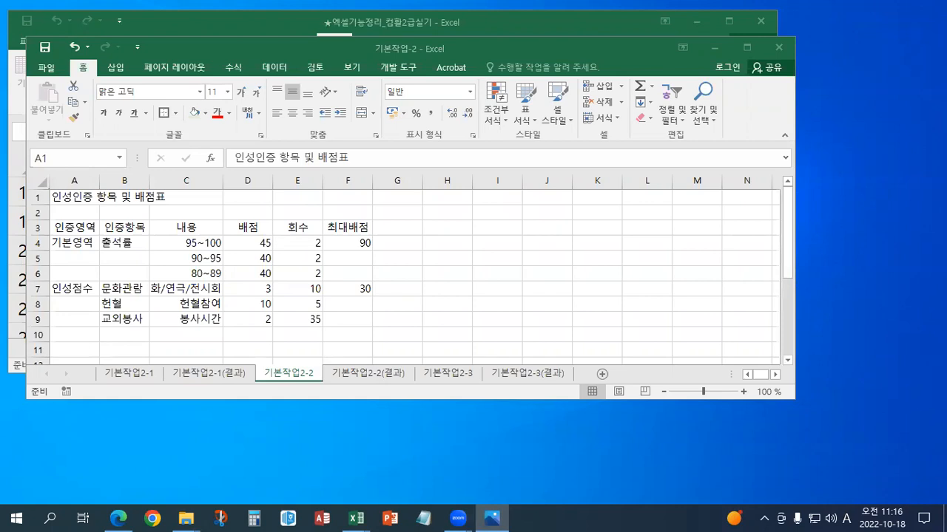
pyautogui.doubleClick(280, 49)
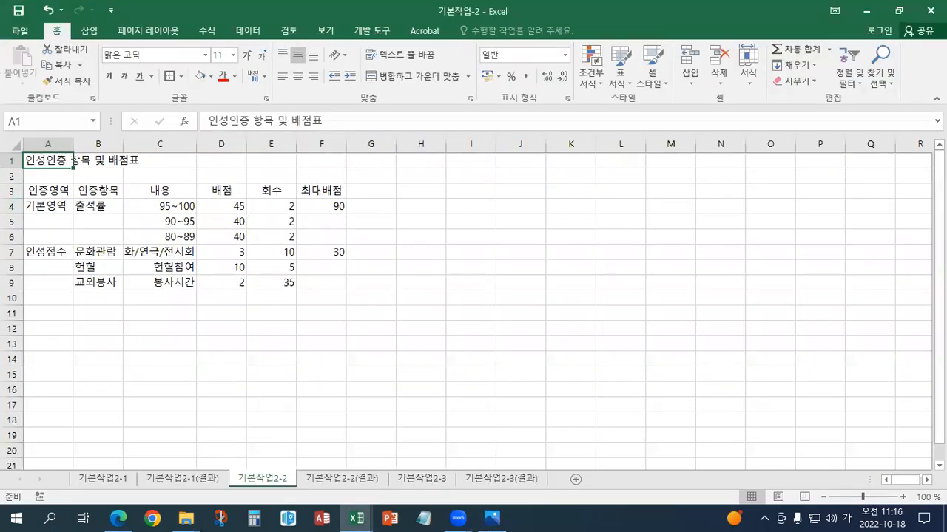
pyautogui.scroll(-5, 474, 307)
pyautogui.scroll(3, 473, 306)
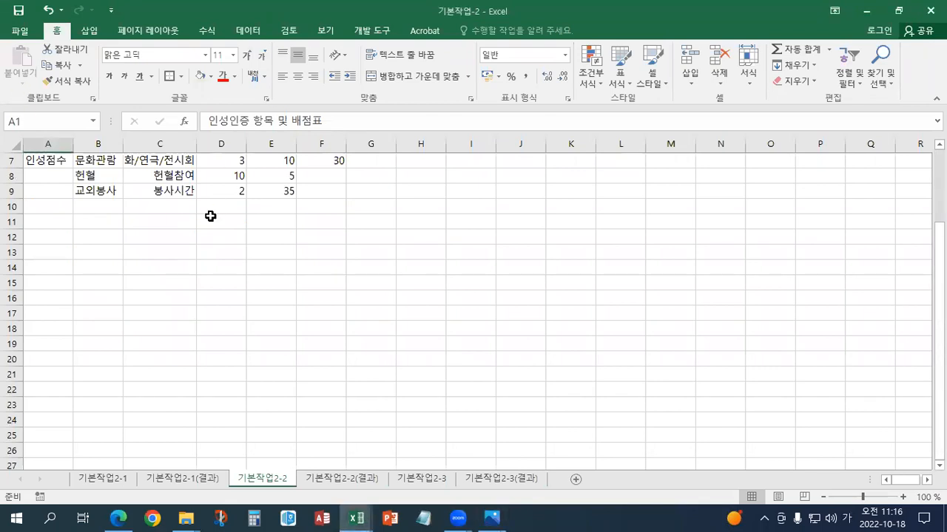
pyautogui.scroll(2, 211, 216)
# Step: Enter the note 교재34페이지 in cell A2 and color its text red
pyautogui.click(49, 176)
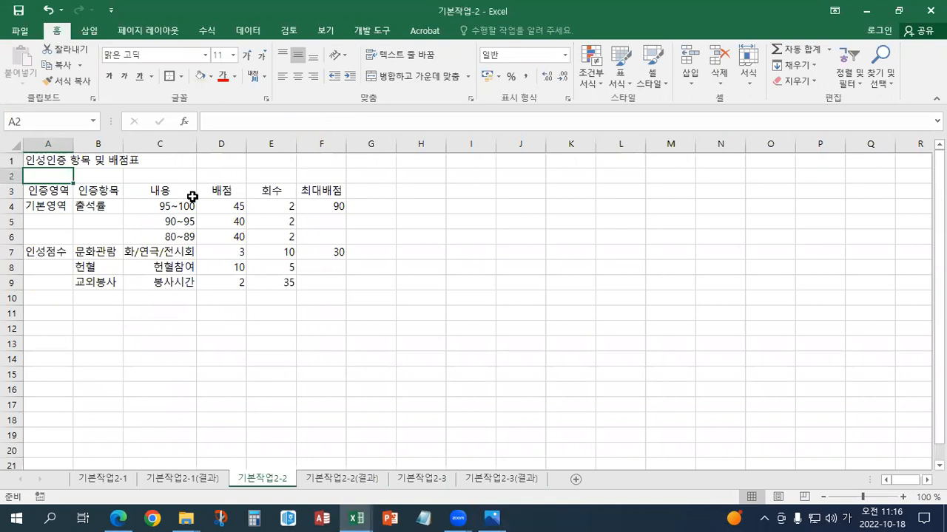
pyautogui.write('교재34페이지')
pyautogui.press('Return')
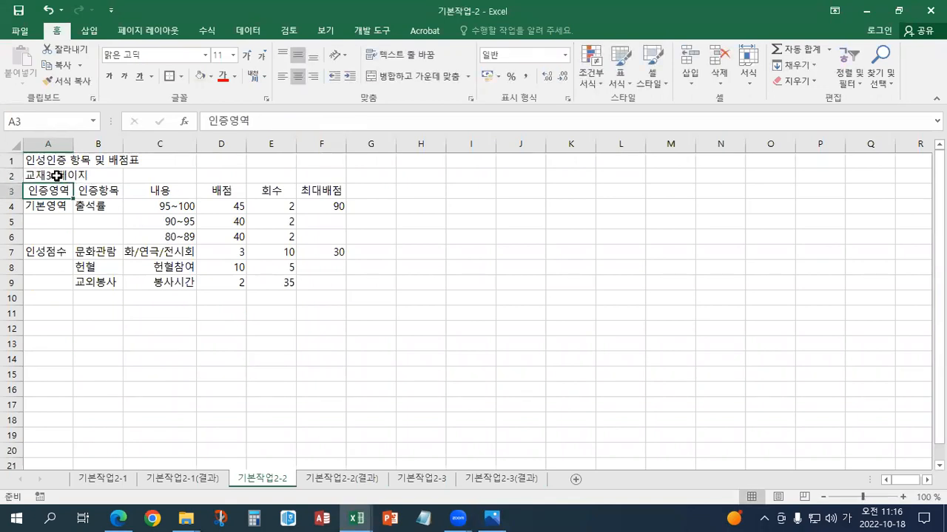
pyautogui.click(57, 176)
pyautogui.click(221, 76)
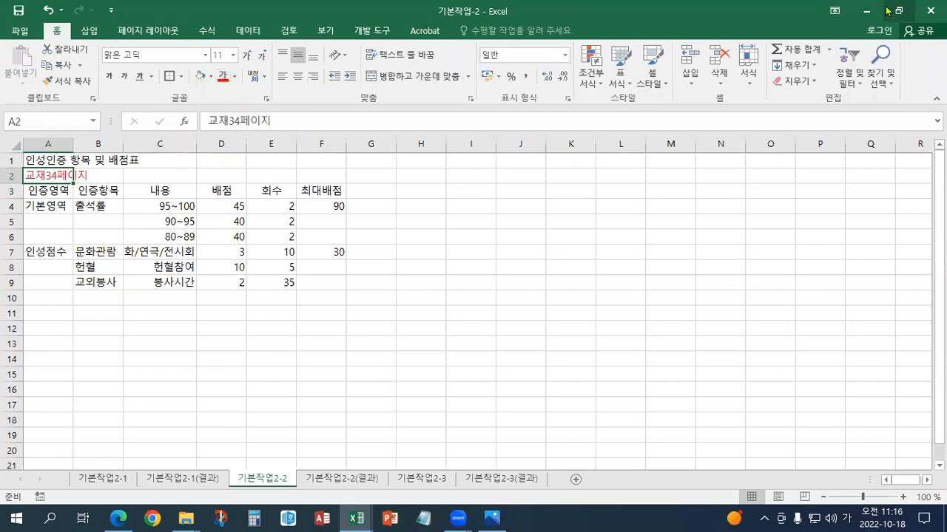
# Step: Merge and center the title 인성인증 항목 및 배점표 across A1:F1
pyautogui.click(893, 11)
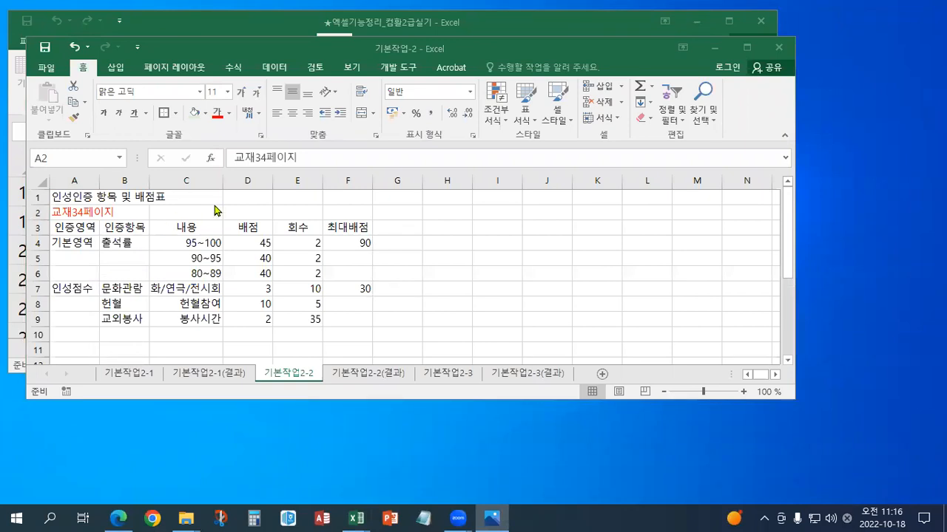
pyautogui.doubleClick(323, 49)
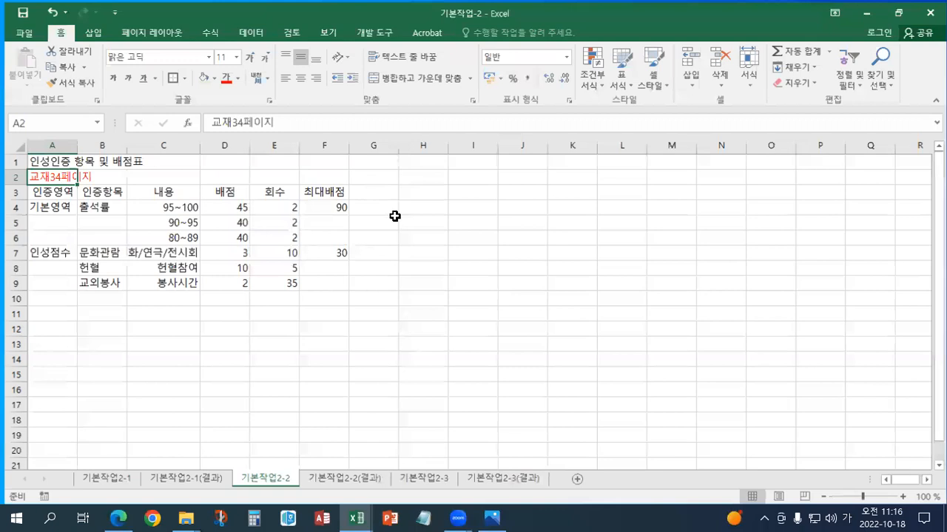
pyautogui.keyDown('ctrl'); pyautogui.scroll(3, 394, 216); pyautogui.keyUp('ctrl')
pyautogui.keyDown('ctrl'); pyautogui.scroll(1, 394, 216); pyautogui.keyUp('ctrl')
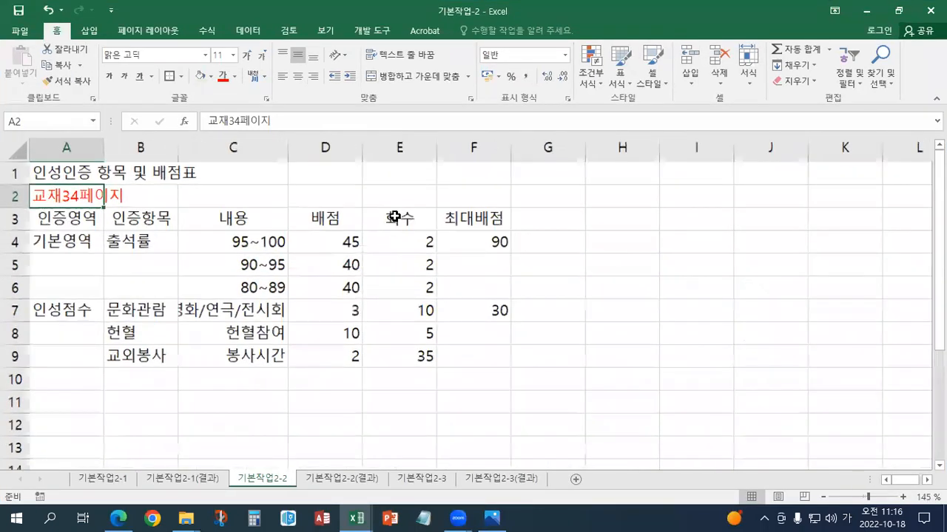
pyautogui.click(294, 192)
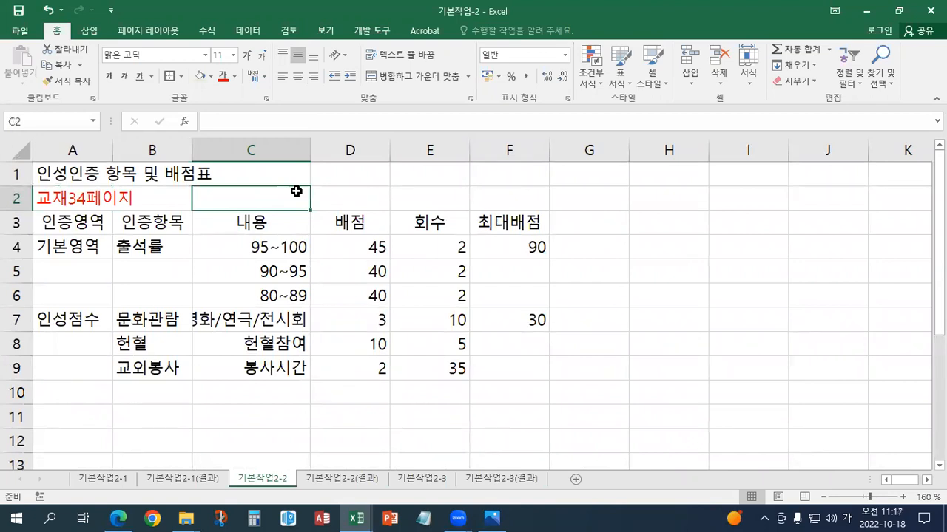
pyautogui.moveTo(101, 178); pyautogui.dragTo(521, 173)
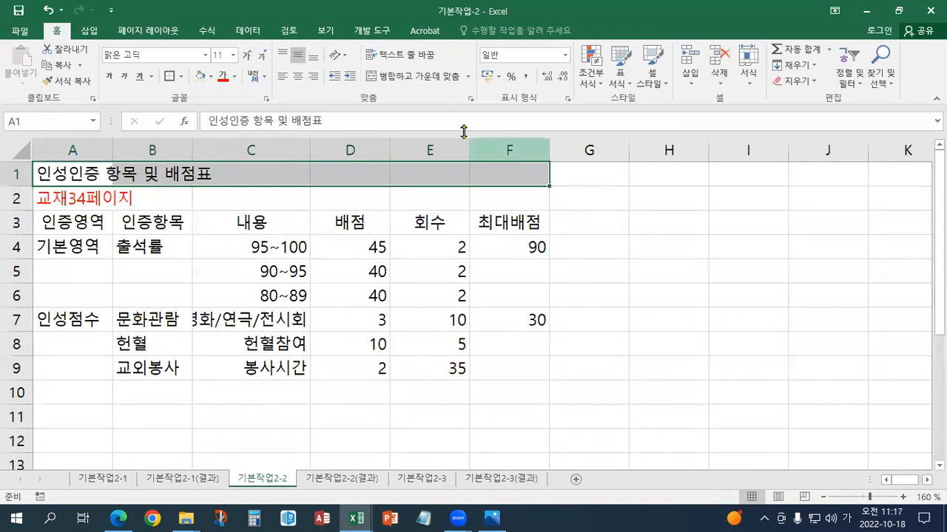
pyautogui.click(414, 76)
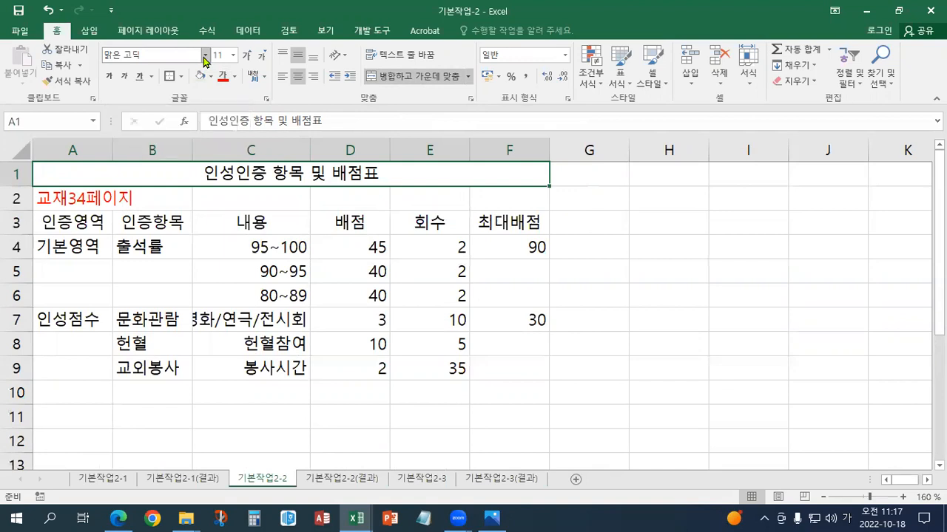
# Step: Set the merged title's font to HY견고딕 at size 16
pyautogui.click(205, 57)
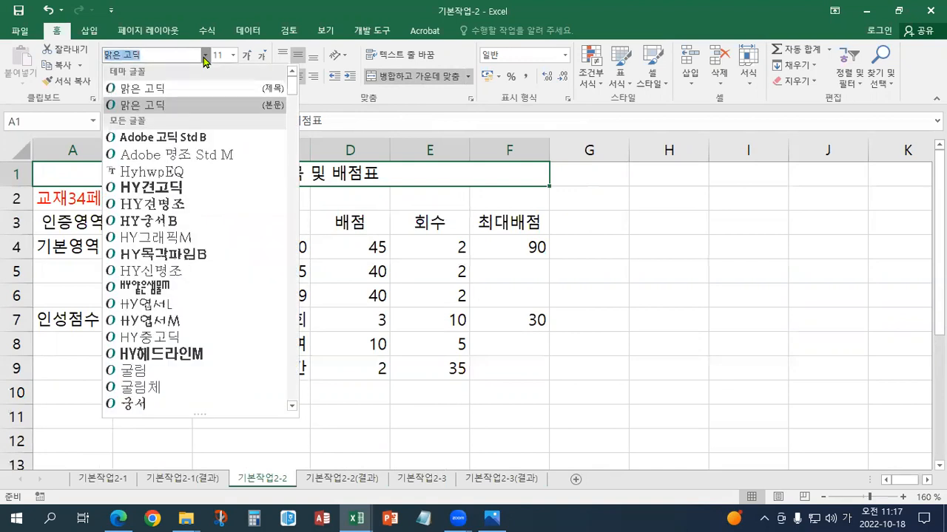
pyautogui.click(186, 189)
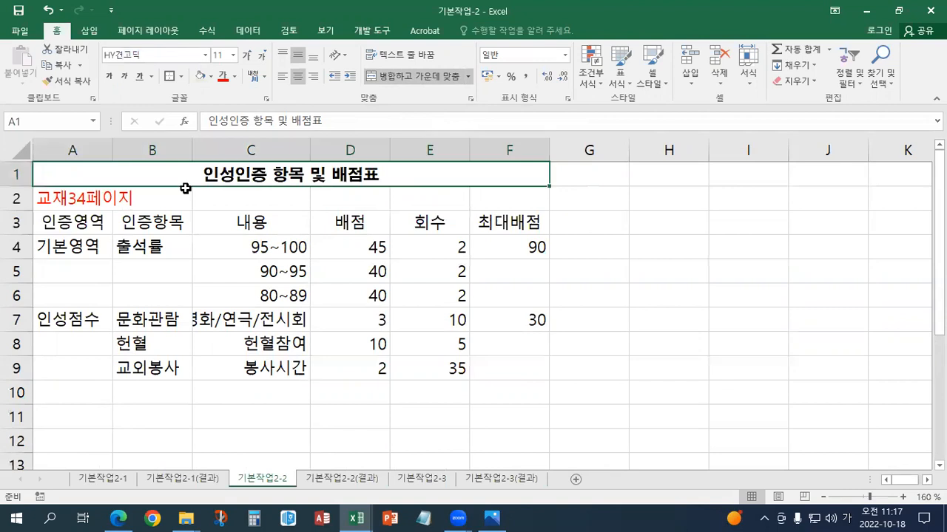
pyautogui.click(231, 57)
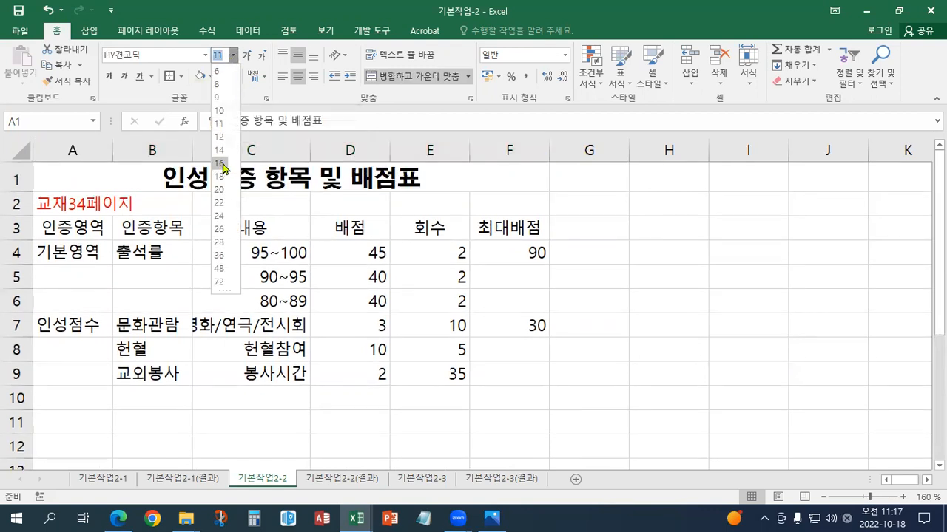
pyautogui.click(222, 164)
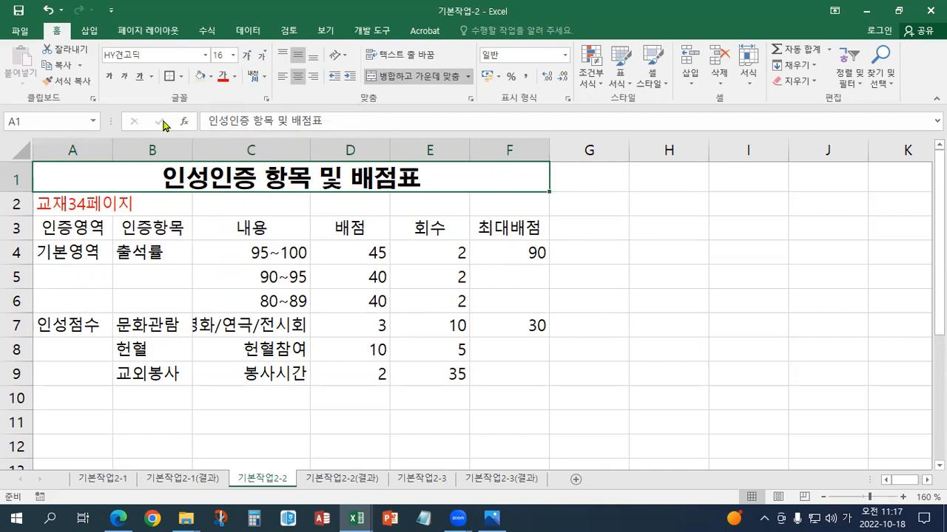
# Step: Make the title in A1 bold and give it a double underline
pyautogui.click(108, 80)
pyautogui.click(108, 80)
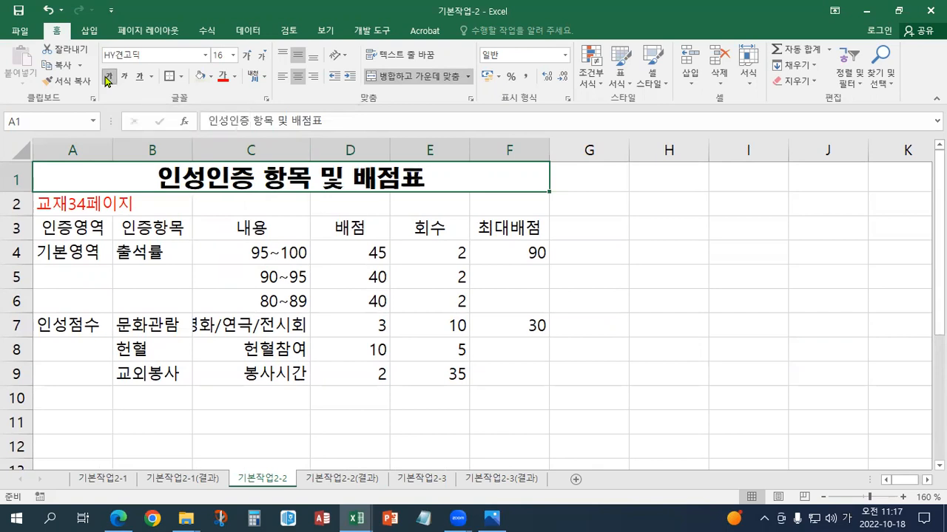
pyautogui.click(151, 77)
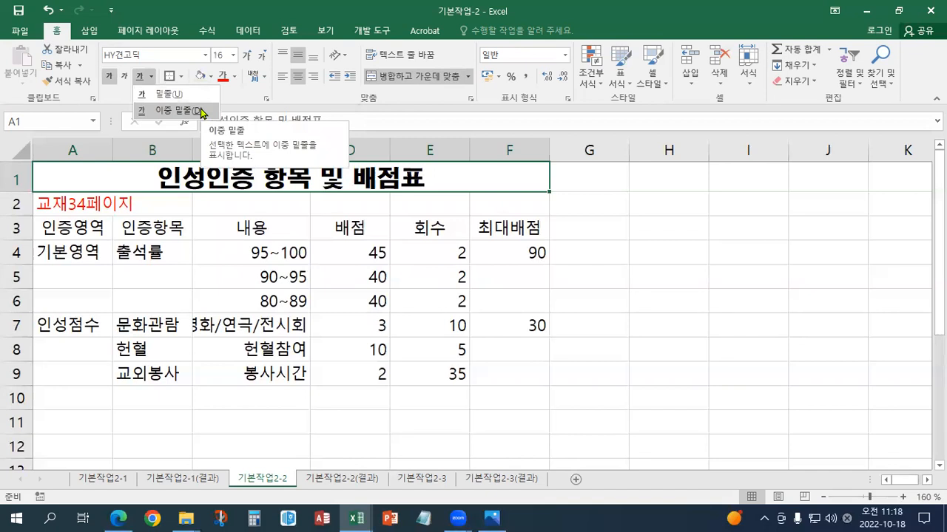
pyautogui.click(201, 112)
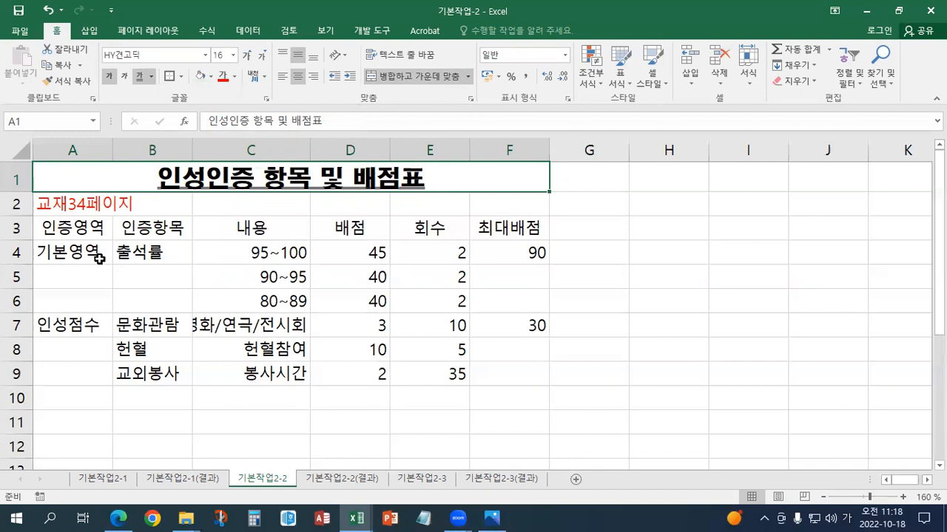
pyautogui.moveTo(79, 254); pyautogui.dragTo(80, 291)
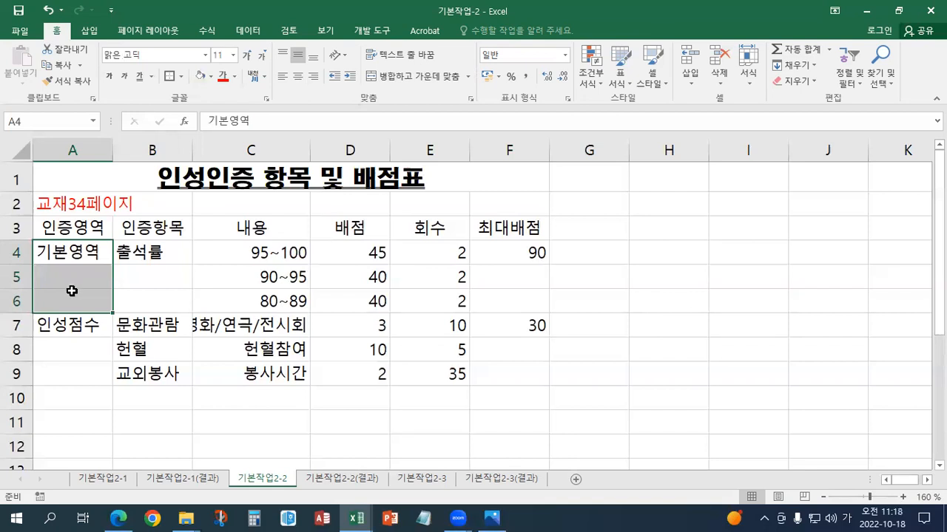
pyautogui.keyDown('ctrl'); pyautogui.click(78, 331); pyautogui.keyUp('ctrl')
pyautogui.moveTo(78, 331); pyautogui.dragTo(78, 368)
pyautogui.moveTo(142, 256)
pyautogui.mouseDown()
pyautogui.moveTo(151, 259)
pyautogui.moveTo(148, 295)
pyautogui.mouseUp()
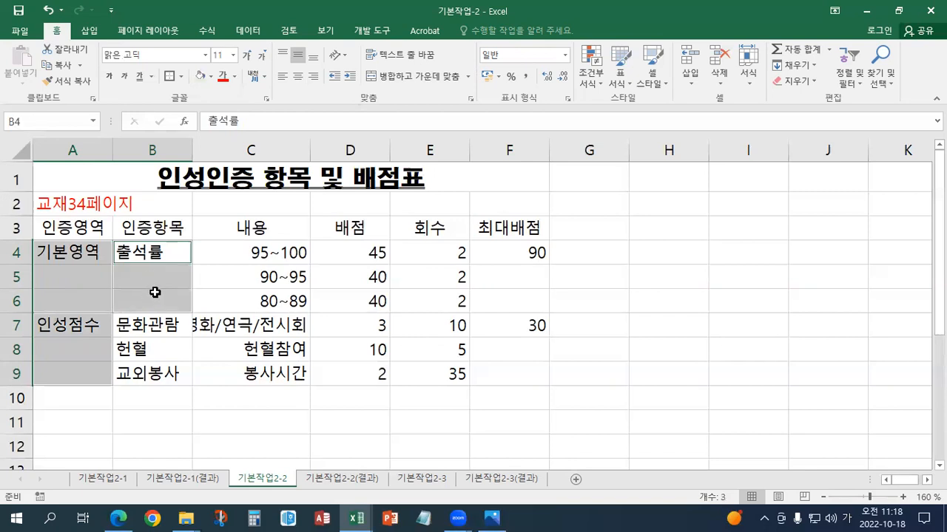
pyautogui.moveTo(488, 251); pyautogui.dragTo(510, 382)
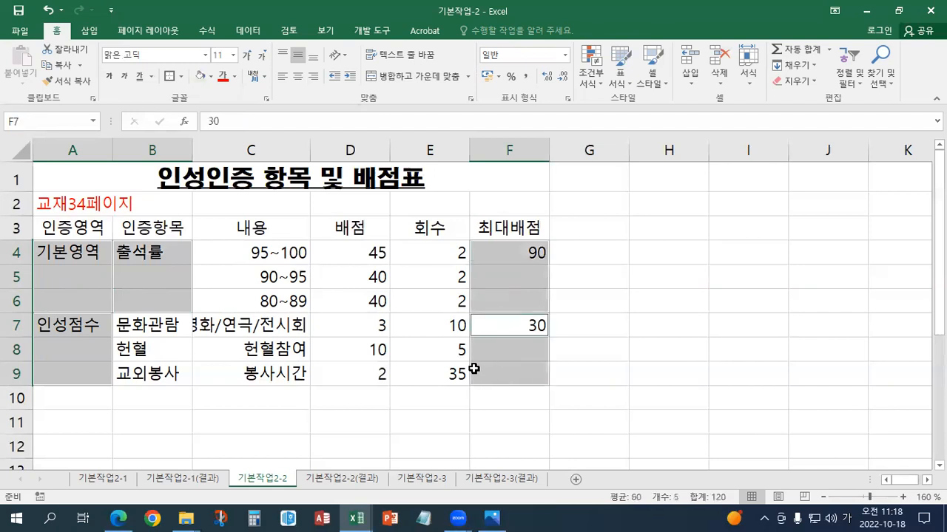
pyautogui.keyDown('ctrl'); pyautogui.click(302, 341); pyautogui.keyUp('ctrl')
pyautogui.keyDown('ctrl'); pyautogui.click(365, 373); pyautogui.keyUp('ctrl')
pyautogui.keyDown('ctrl'); pyautogui.click(366, 421); pyautogui.keyUp('ctrl')
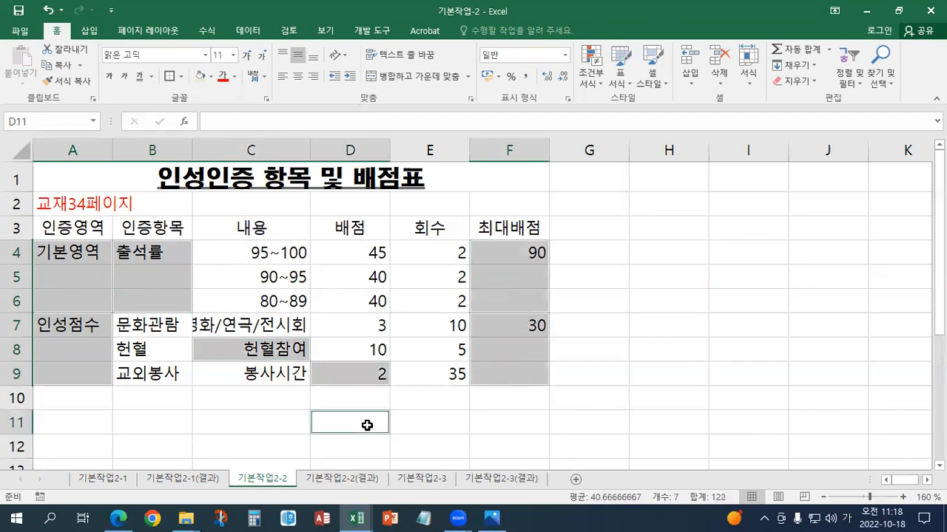
pyautogui.click(266, 278)
# Step: Merge and center each of the ranges A4:A6, A7:A9, B4:B6, F4:F6 and F7:F9
pyautogui.moveTo(77, 252); pyautogui.dragTo(76, 300)
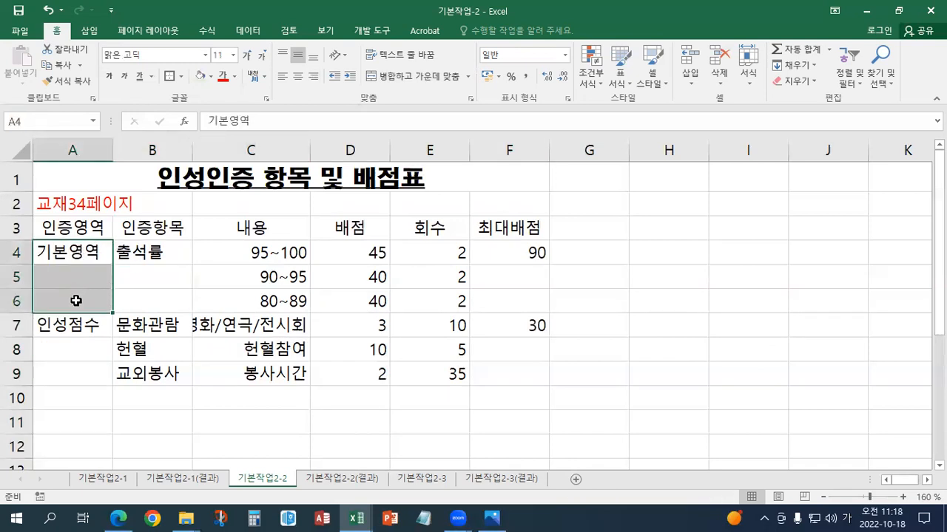
pyautogui.moveTo(72, 326); pyautogui.dragTo(70, 372)
pyautogui.moveTo(167, 252); pyautogui.dragTo(164, 293)
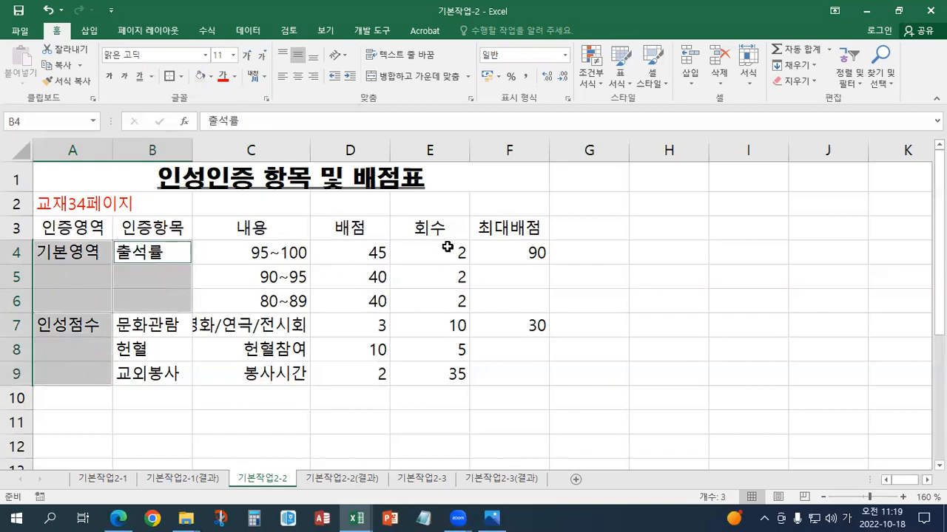
pyautogui.moveTo(517, 256); pyautogui.dragTo(513, 366)
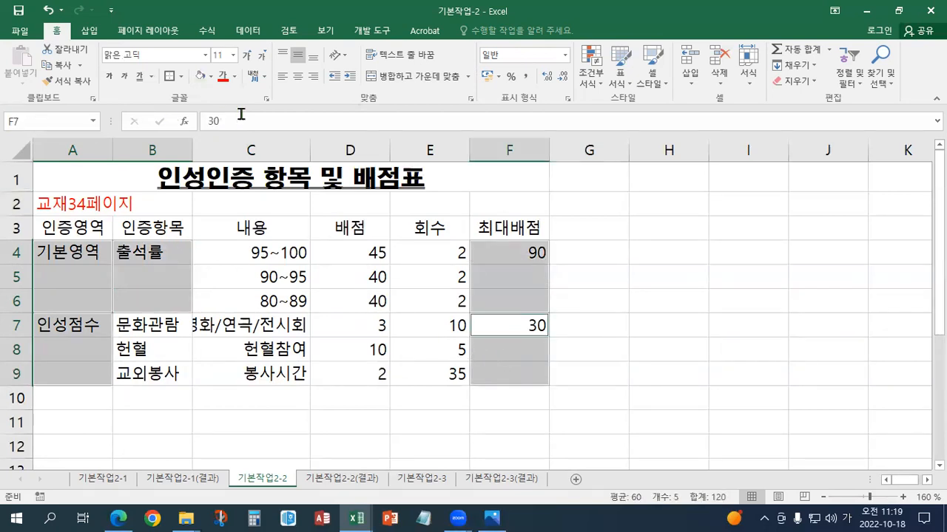
pyautogui.click(376, 78)
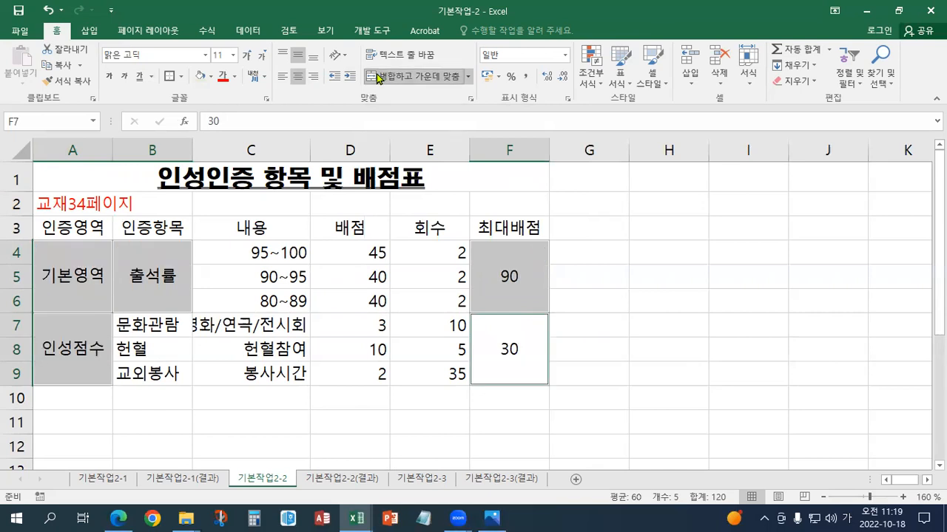
# Step: Select the header row A3:F3 and widen the reduced workbook window so the cell styles gallery is laid out
pyautogui.click(84, 228)
pyautogui.moveTo(106, 230); pyautogui.dragTo(488, 229)
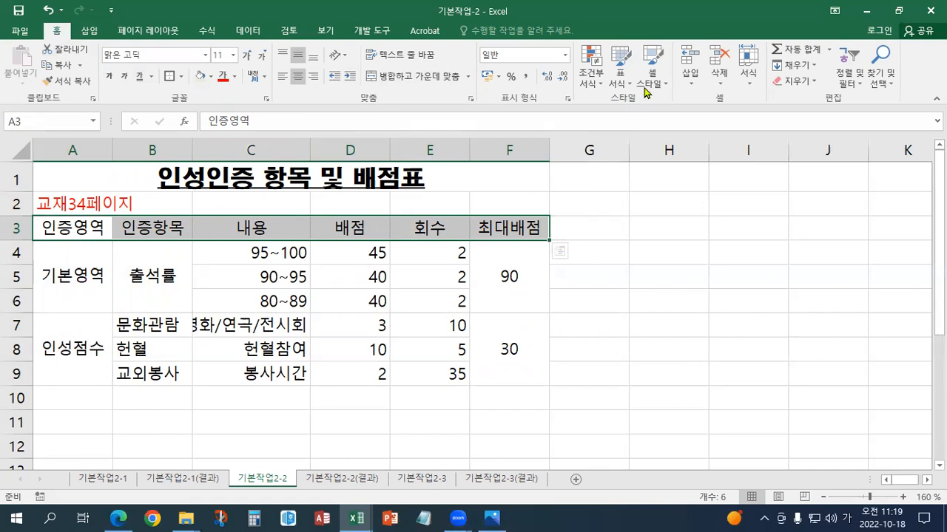
pyautogui.click(901, 12)
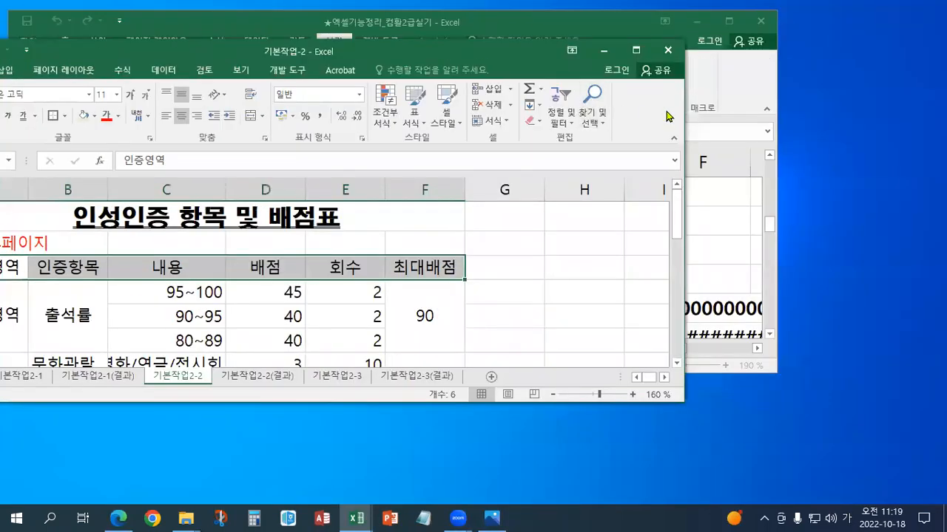
pyautogui.moveTo(684, 103); pyautogui.dragTo(920, 103)
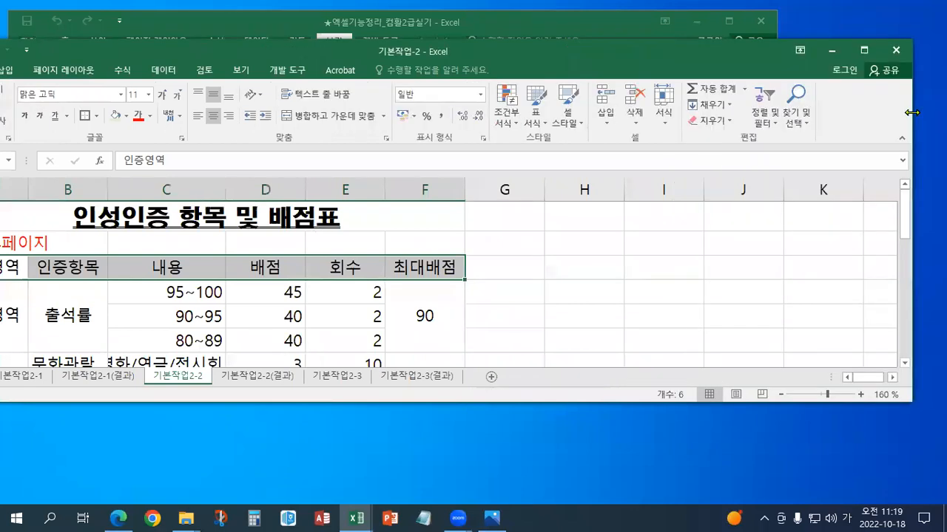
pyautogui.moveTo(590, 53); pyautogui.dragTo(316, 53)
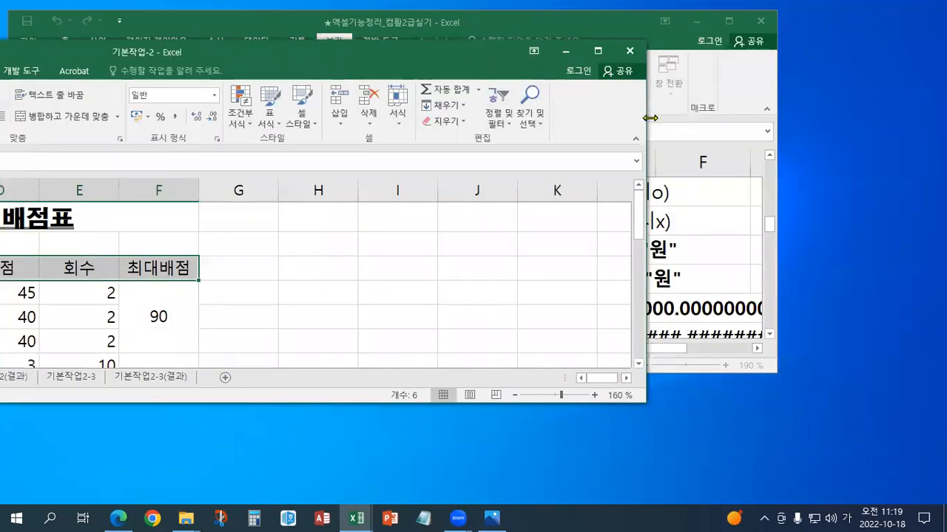
pyautogui.moveTo(649, 117); pyautogui.dragTo(886, 118)
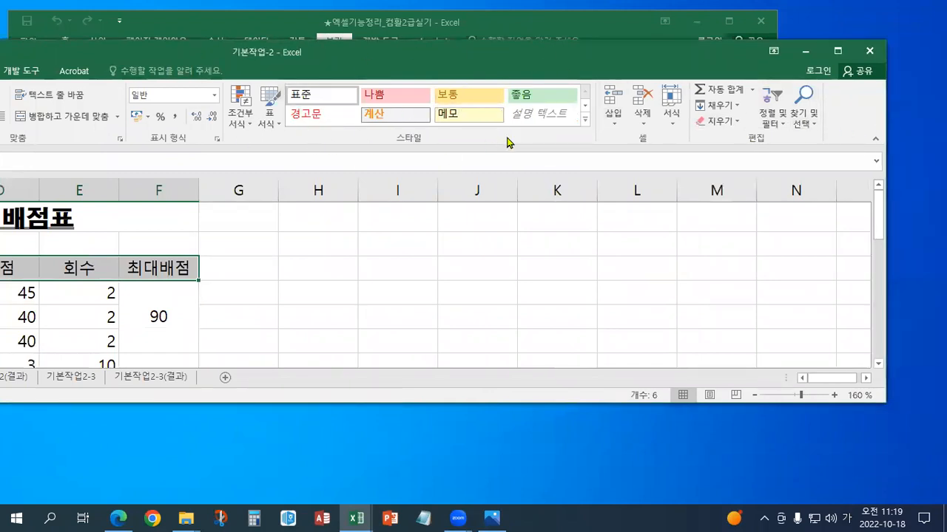
# Step: Apply the 강조색4 cell style to the header cells A3:F3 and return the workbook to the maximized window
pyautogui.click(585, 127)
pyautogui.click(552, 65)
pyautogui.click(585, 122)
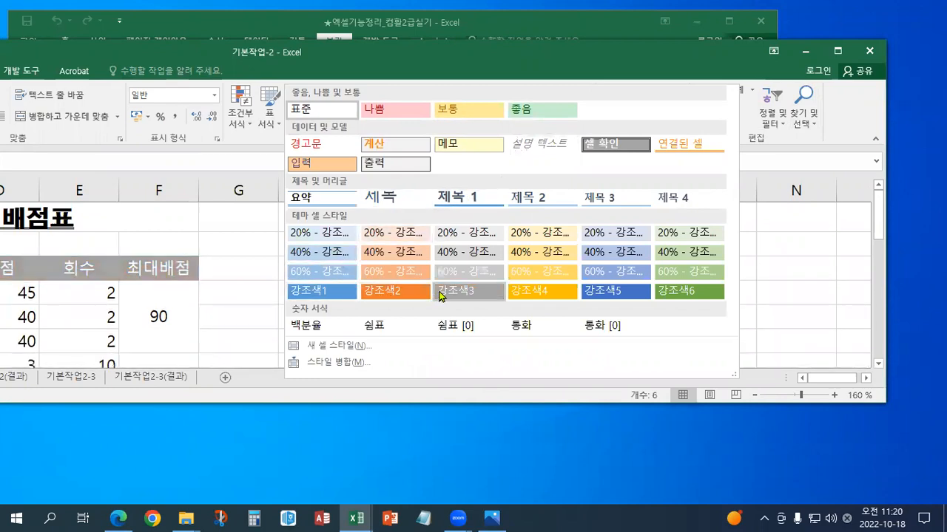
pyautogui.click(550, 297)
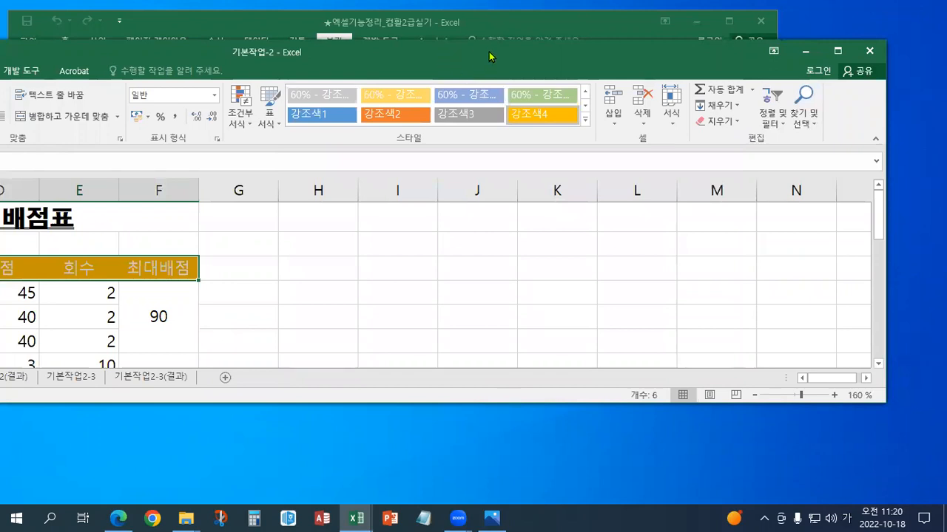
pyautogui.moveTo(869, 116); pyautogui.dragTo(658, 116)
pyautogui.moveTo(348, 61); pyautogui.dragTo(617, 61)
pyautogui.doubleClick(618, 62)
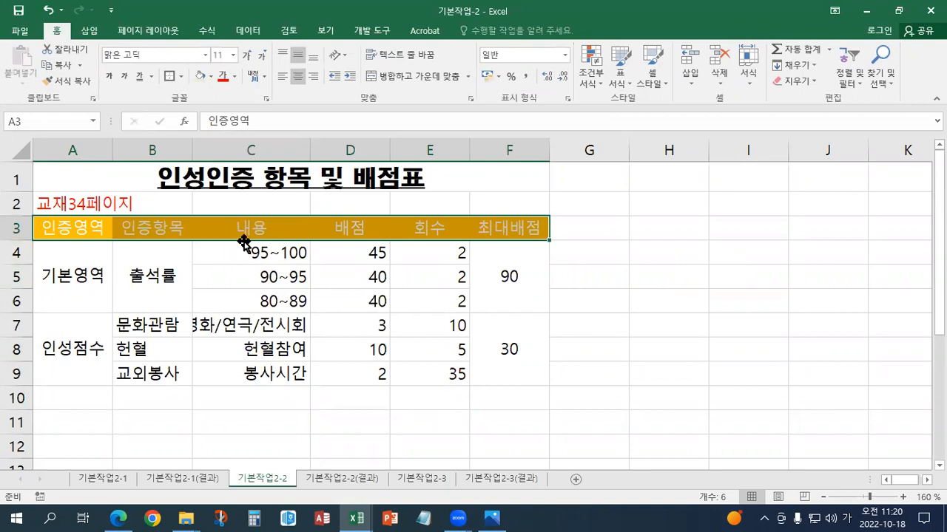
pyautogui.moveTo(242, 260); pyautogui.dragTo(242, 296)
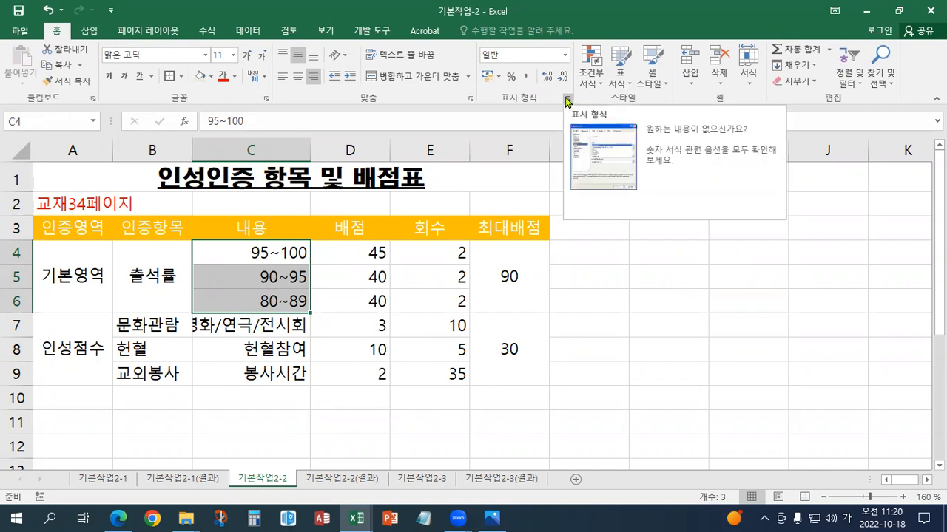
pyautogui.click(568, 101)
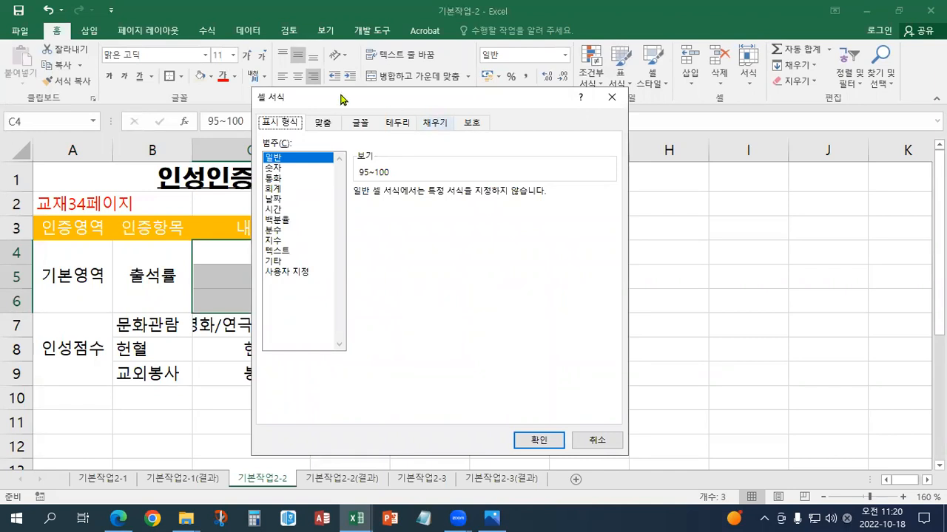
pyautogui.moveTo(344, 98); pyautogui.dragTo(436, 95)
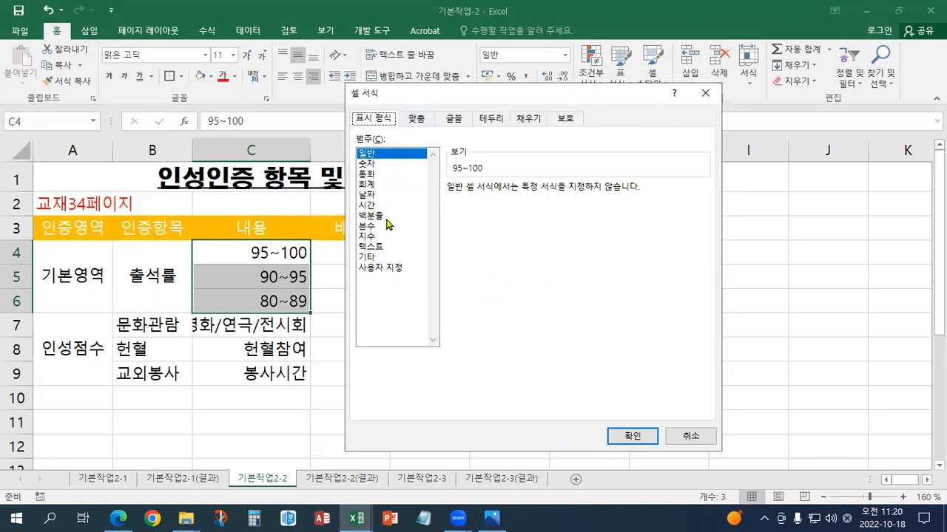
pyautogui.click(382, 270)
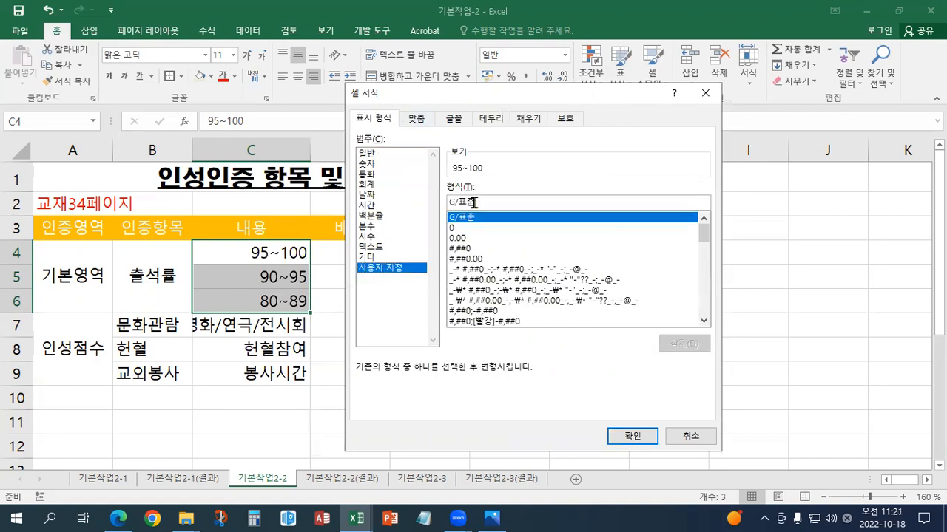
pyautogui.press('BackSpace')
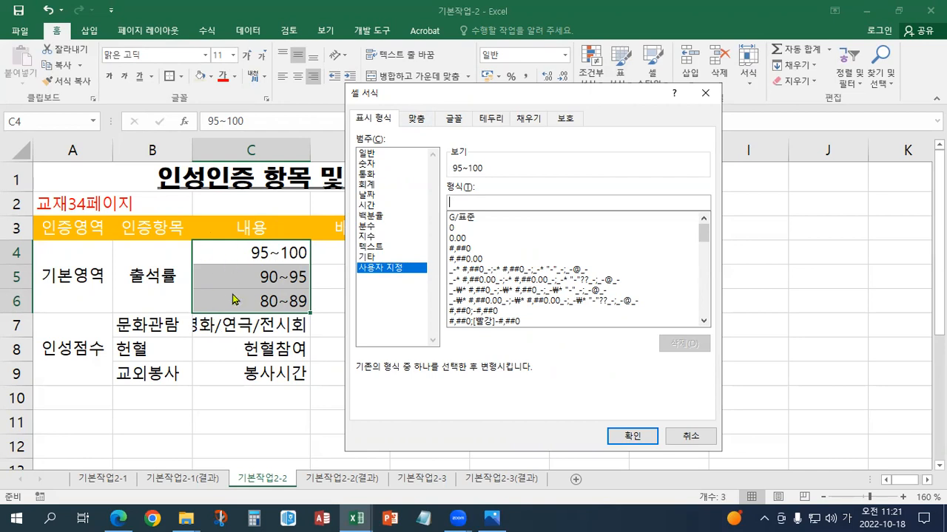
pyautogui.click(683, 436)
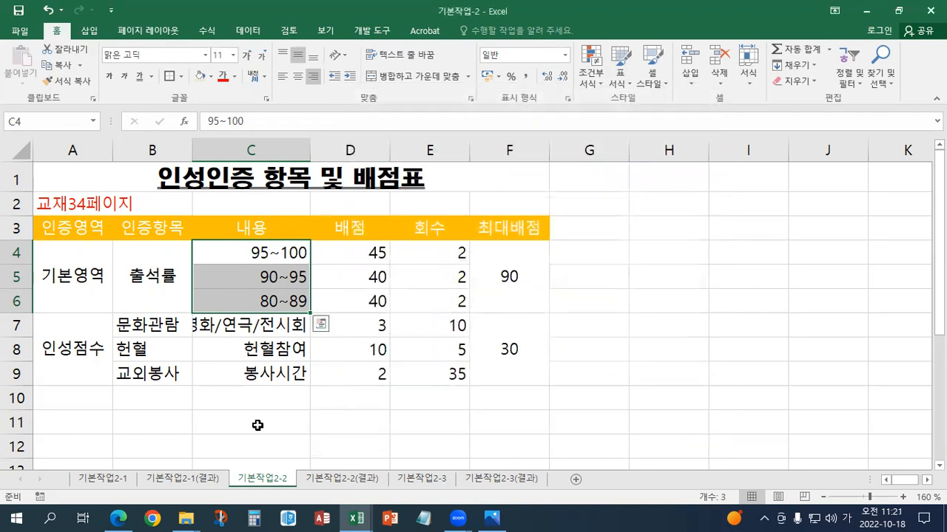
# Step: Switch to the ★엑셀기능정리_컴활2급실기 workbook and examine the text and number examples in the 데이터 sheet's data type table
pyautogui.moveTo(356, 518)
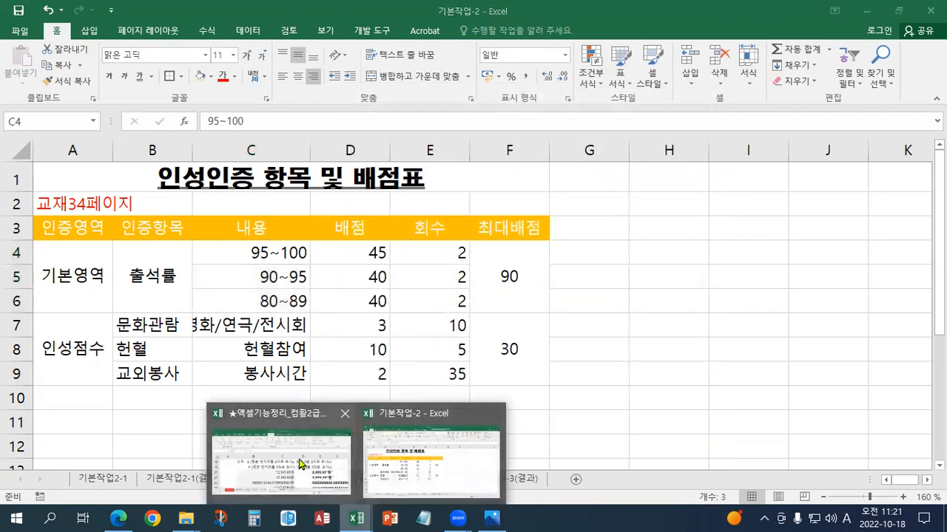
pyautogui.click(299, 408)
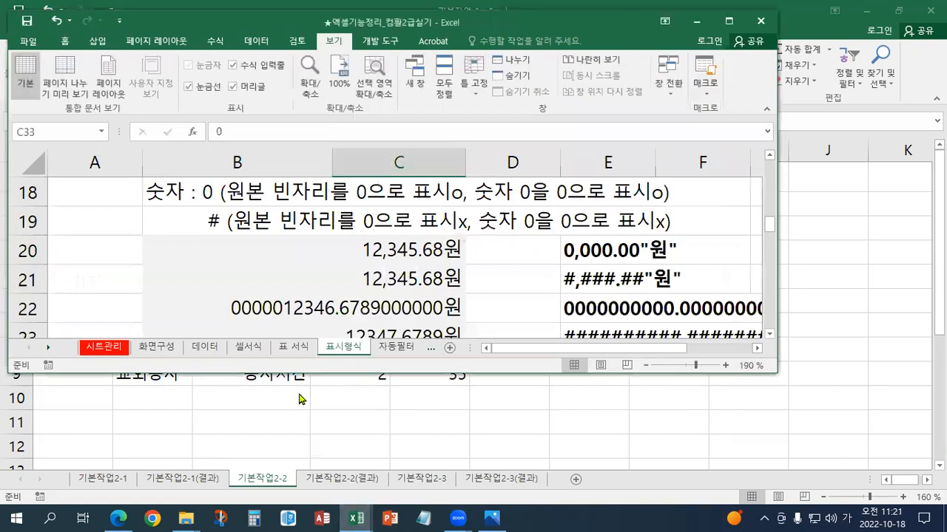
pyautogui.doubleClick(224, 28)
pyautogui.click(196, 479)
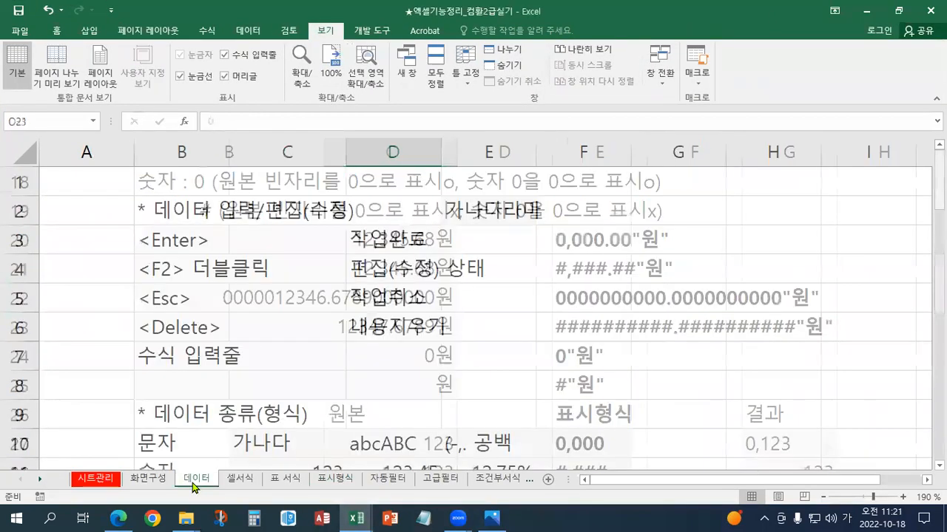
pyautogui.scroll(-3, 242, 403)
pyautogui.scroll(1, 241, 403)
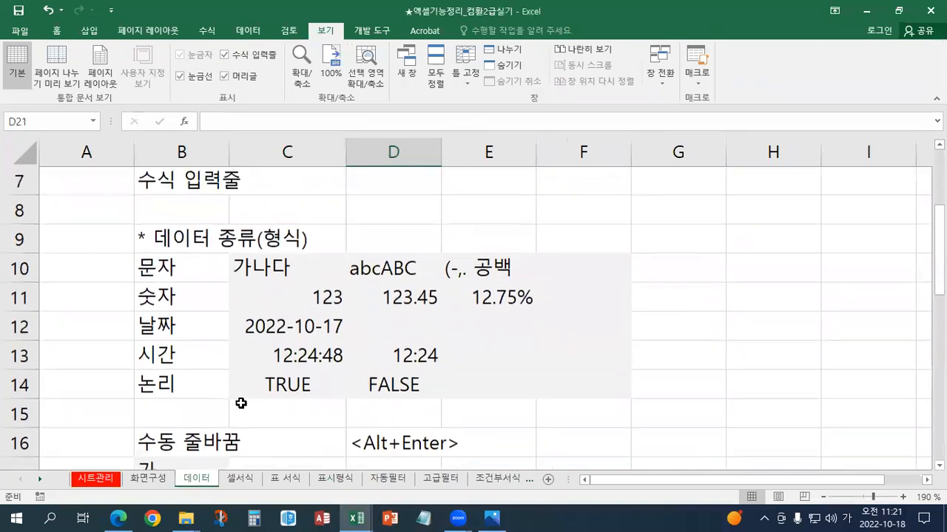
pyautogui.click(262, 274)
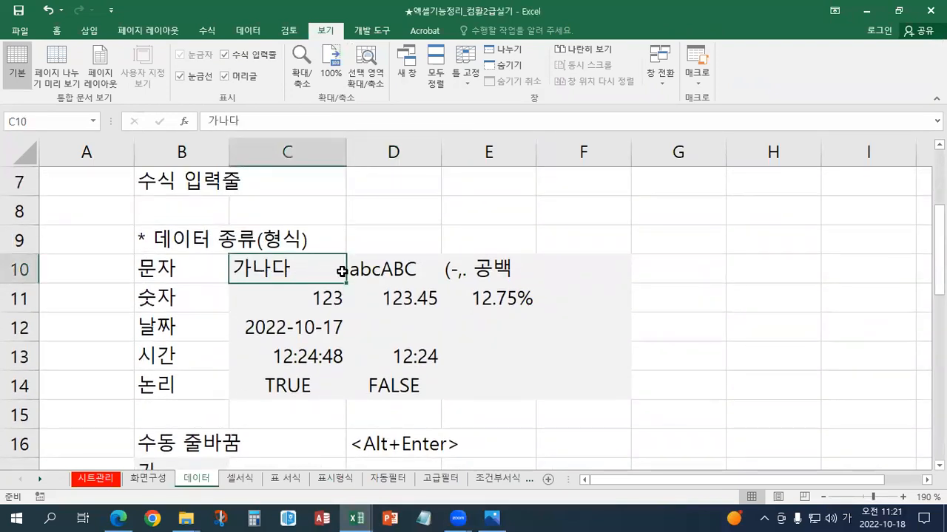
pyautogui.click(377, 271)
pyautogui.click(392, 298)
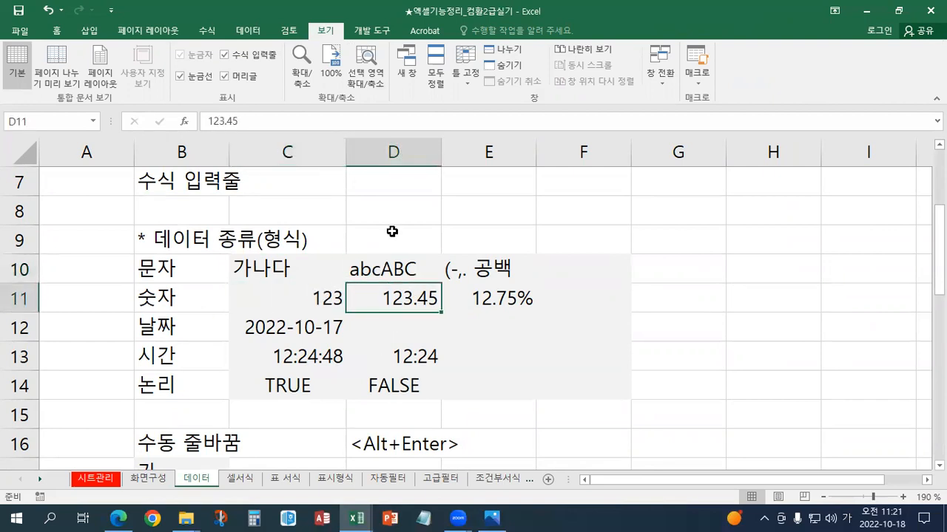
# Step: Enter the mixed text example 가*A-123 in cell F10 of the 문자 row
pyautogui.click(589, 278)
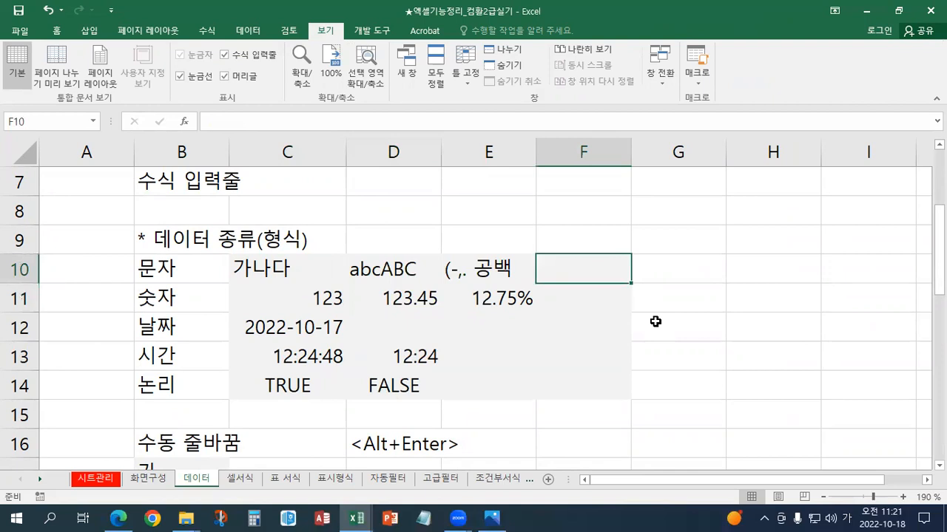
pyautogui.write('ㄱ')
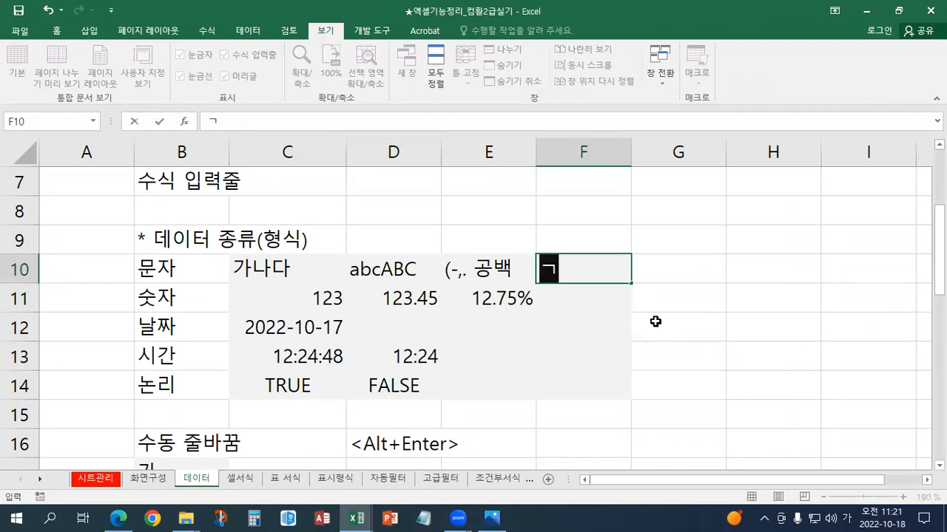
pyautogui.write('ㅏ')
pyautogui.write('*')
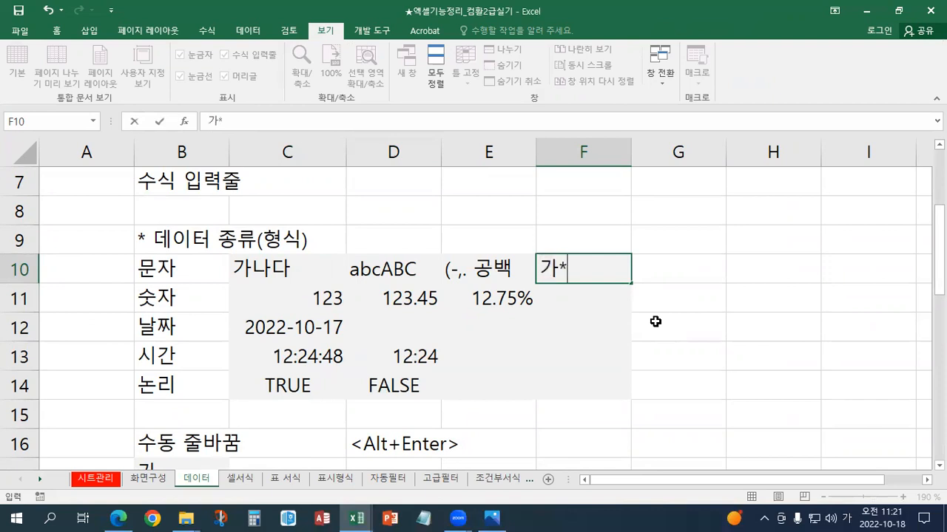
pyautogui.write('A-11')
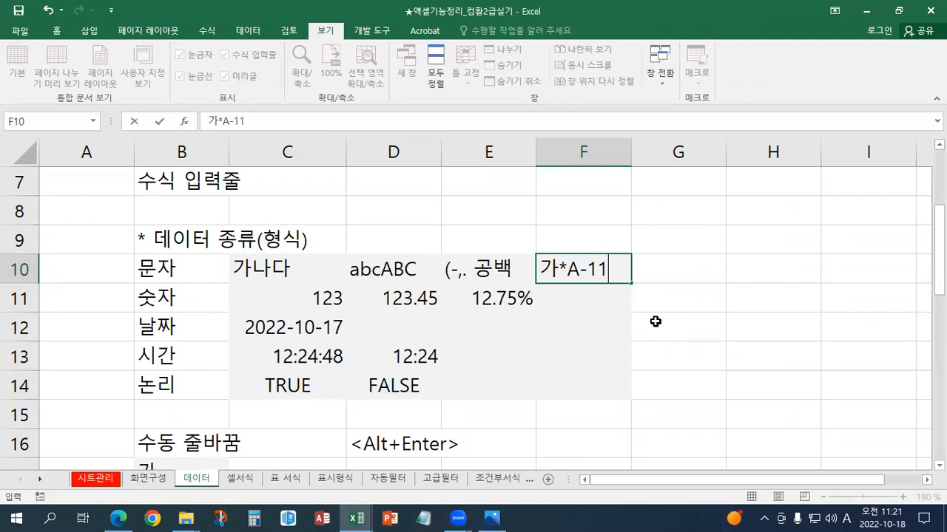
pyautogui.press('BackSpace')
pyautogui.write('23')
pyautogui.moveTo(581, 270); pyautogui.dragTo(539, 269)
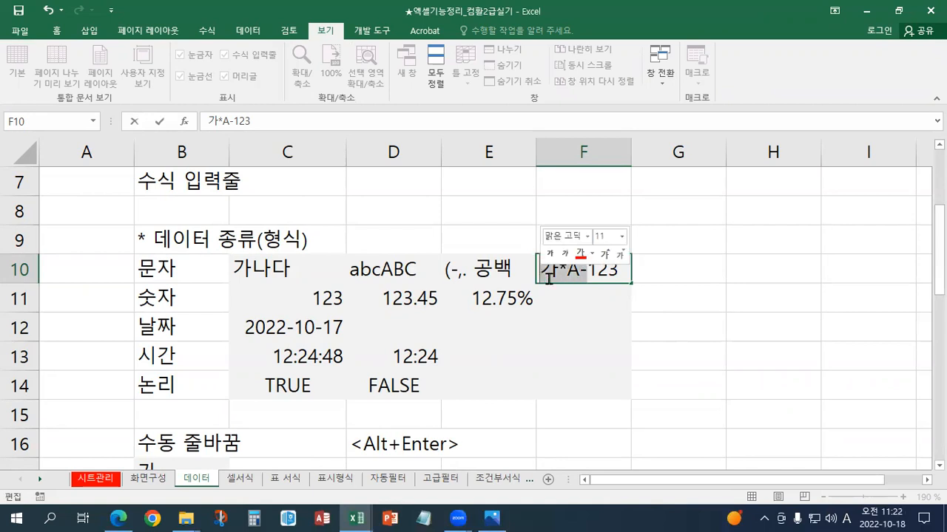
pyautogui.moveTo(586, 270); pyautogui.dragTo(630, 277)
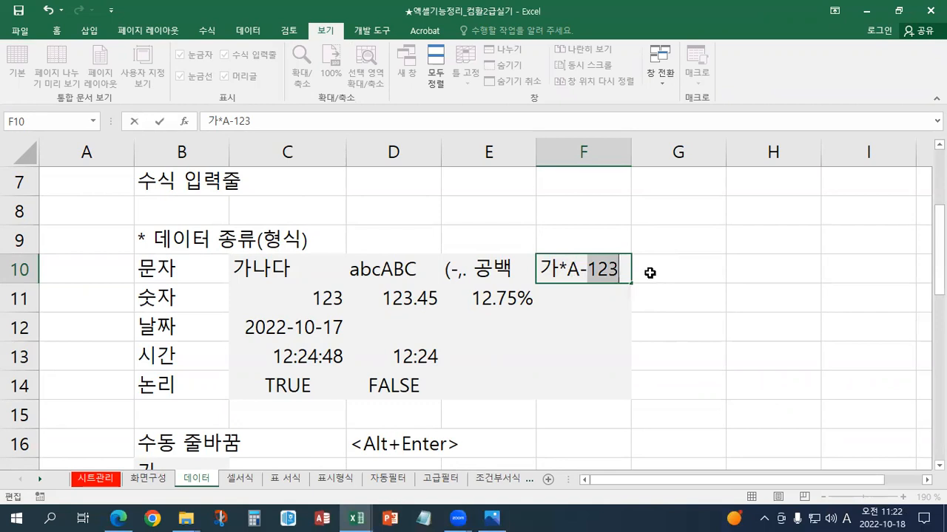
pyautogui.press('Return')
pyautogui.press('Up')
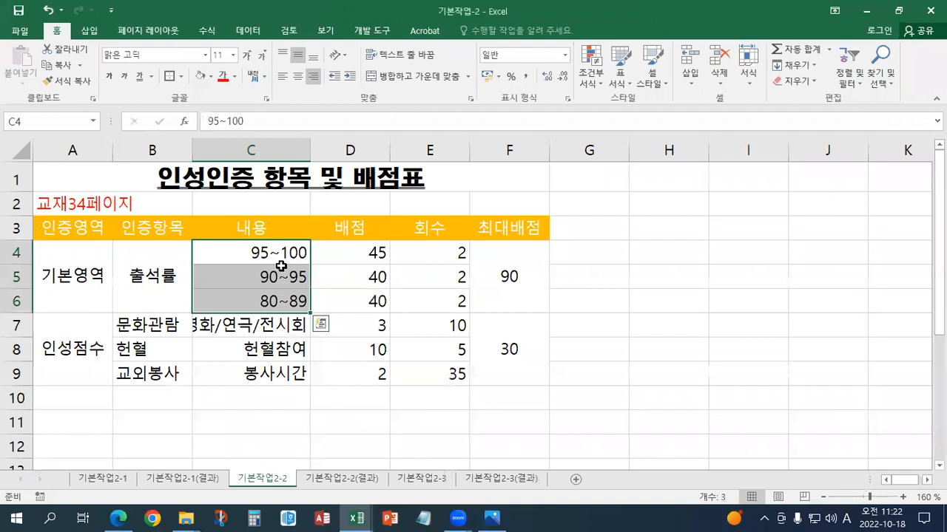
# Step: Switch to the textbook page image, reread the C4:C6 custom format instruction, and return to the 기본작업-2 workbook
pyautogui.moveTo(281, 266); pyautogui.dragTo(264, 298)
pyautogui.hotkey('alt', 'Tab')
pyautogui.doubleClick(408, 82)
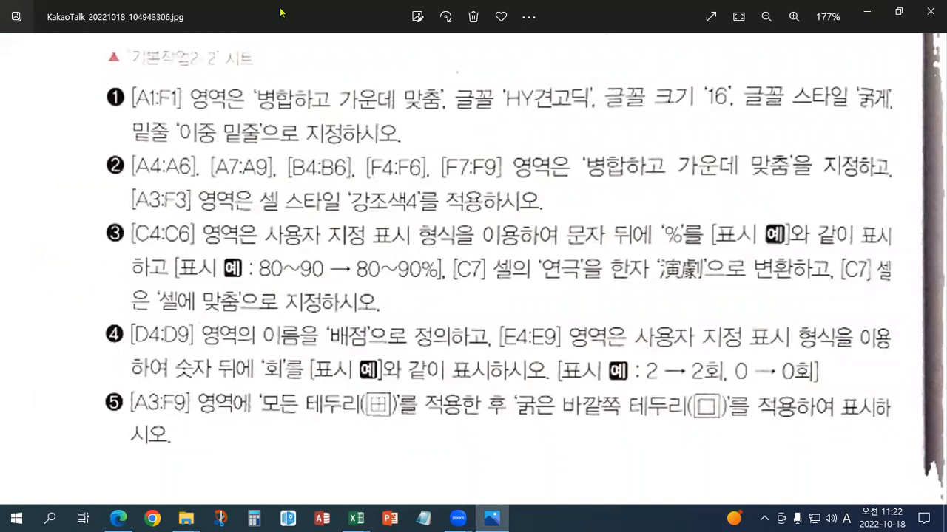
pyautogui.hotkey('alt', 'Tab')
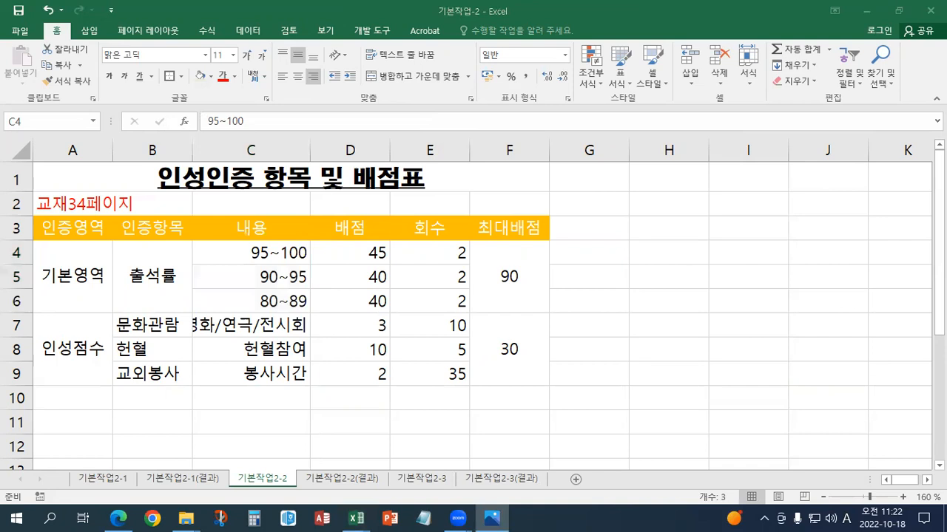
# Step: Open the custom number format for C4:C6, enter the code @"%" and copy that code
pyautogui.moveTo(251, 253); pyautogui.dragTo(296, 301)
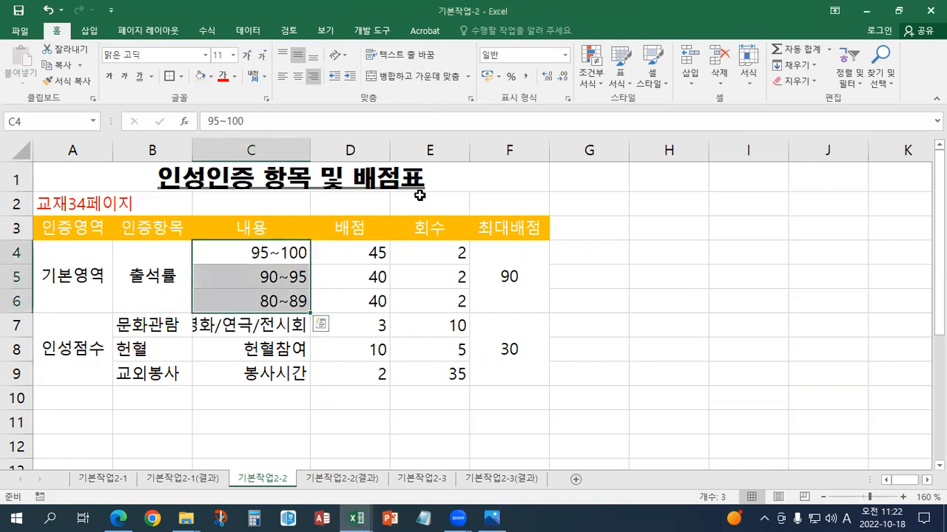
pyautogui.click(568, 98)
pyautogui.click(383, 268)
pyautogui.press('Tab')
pyautogui.press('BackSpace')
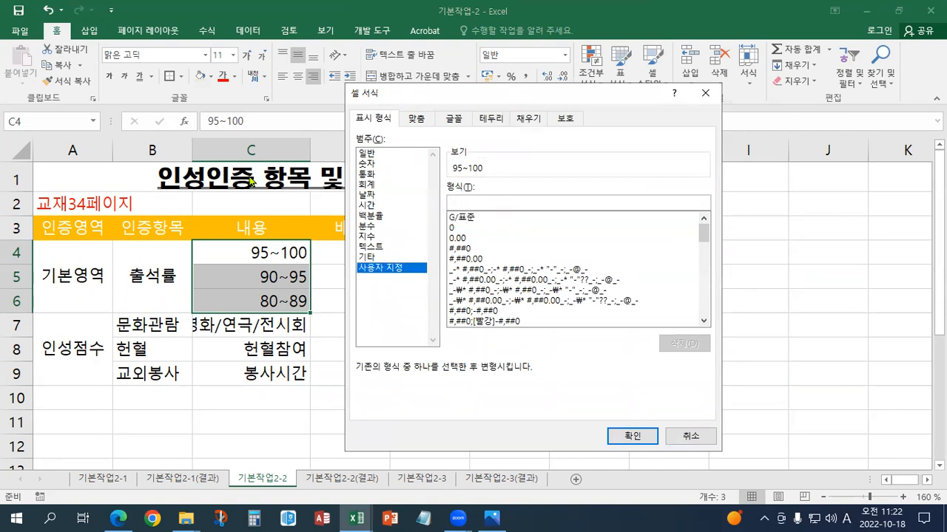
pyautogui.write('@%')
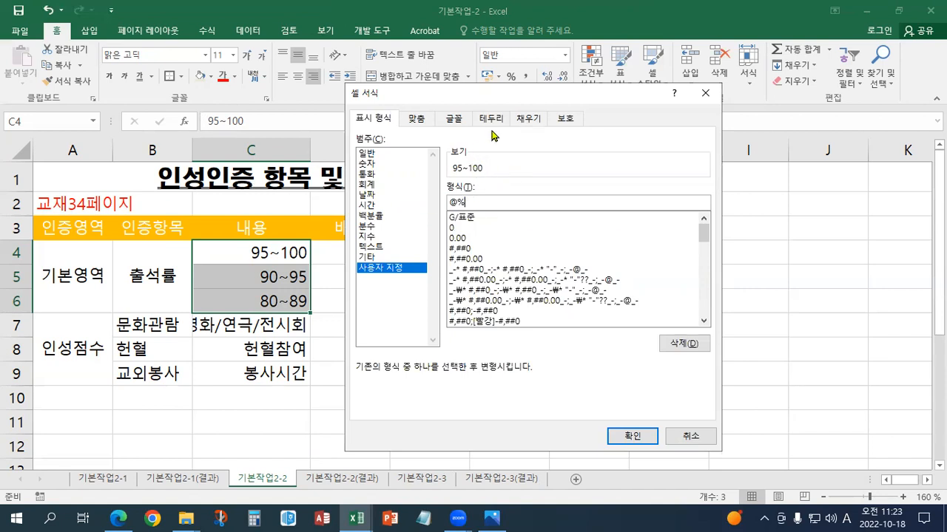
pyautogui.click(455, 202)
pyautogui.write('"%"')
pyautogui.moveTo(489, 200); pyautogui.dragTo(418, 204)
pyautogui.hotkey('ctrl', 'c')
# Step: Try to apply the custom format as @% without the quotation marks
pyautogui.click(508, 201)
pyautogui.press('BackSpace')
pyautogui.press('Left')
pyautogui.press('BackSpace')
pyautogui.press('Return')
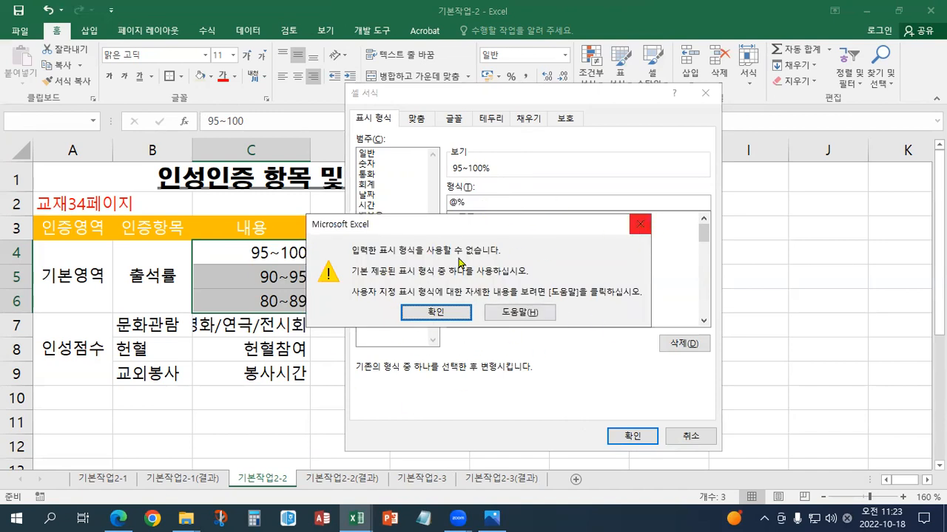
pyautogui.click(640, 224)
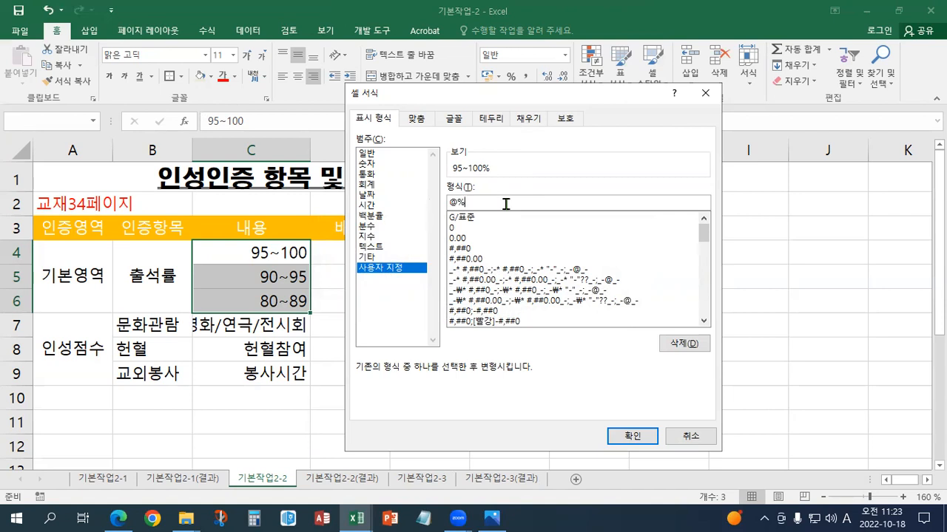
# Step: Put quotation marks around the percent sign and apply the custom format @"%" to C4:C6
pyautogui.write('"')
pyautogui.press('Left')
pyautogui.press('Left')
pyautogui.write('"')
pyautogui.press('Right')
pyautogui.press('Right')
pyautogui.click(642, 438)
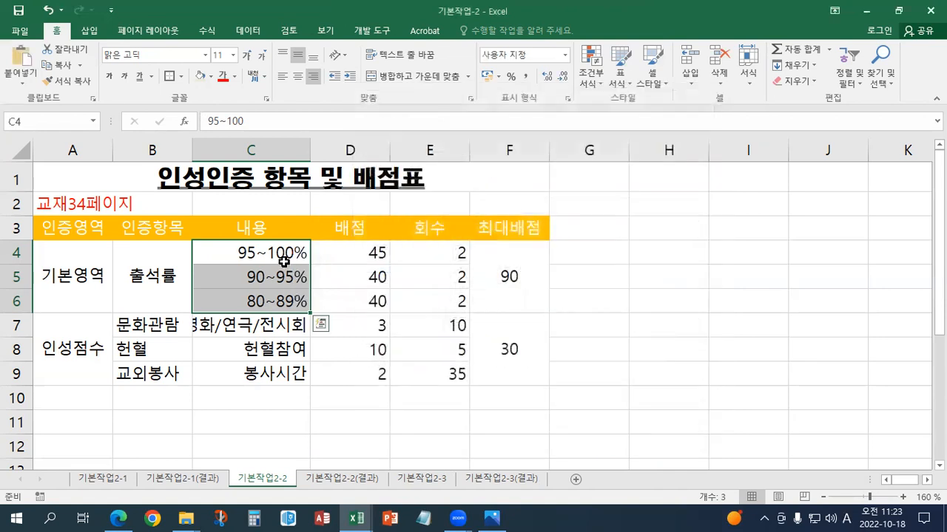
# Step: Paste the copied format code @"%" into cell C2 as a note and make it bold and red
pyautogui.click(270, 207)
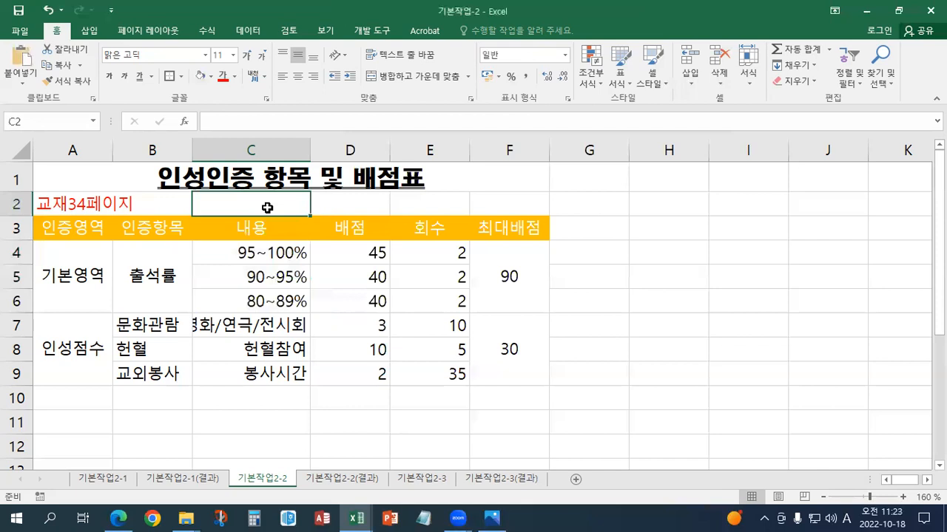
pyautogui.hotkey('ctrl', 'v')
pyautogui.hotkey('ctrl', 'b')
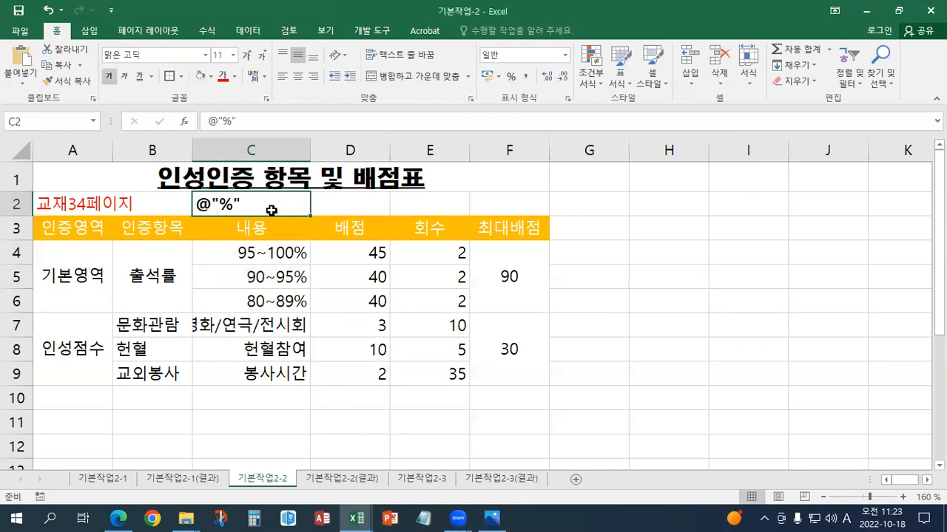
pyautogui.click(222, 78)
pyautogui.click(358, 198)
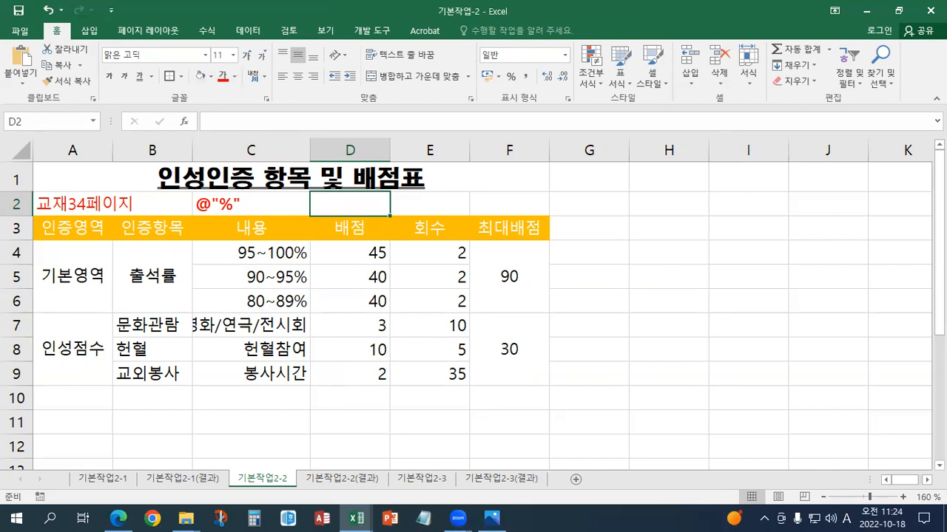
pyautogui.click(266, 330)
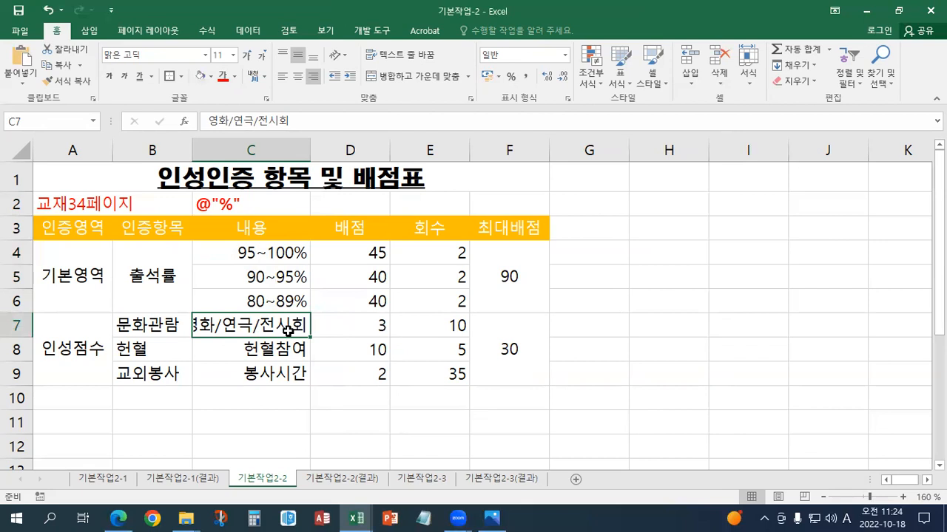
pyautogui.press('F2')
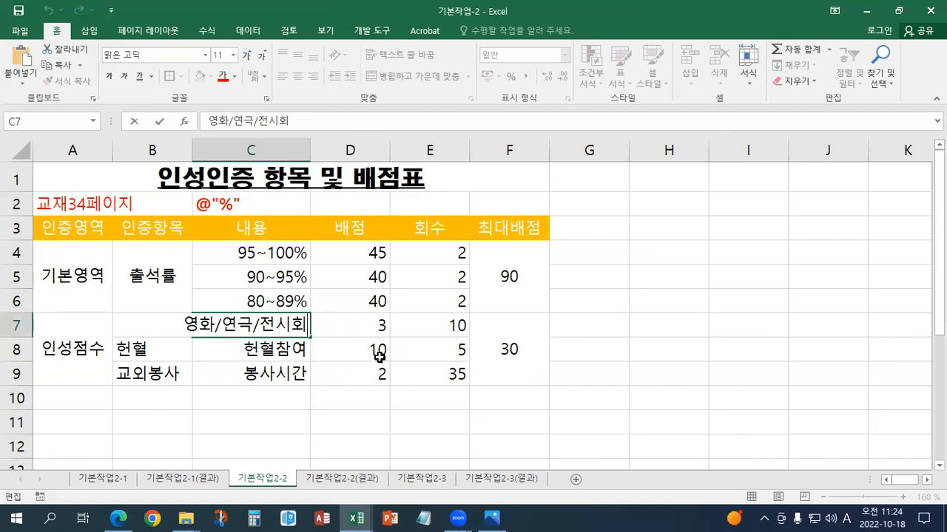
pyautogui.press('Escape')
pyautogui.doubleClick(255, 327)
pyautogui.press('Escape')
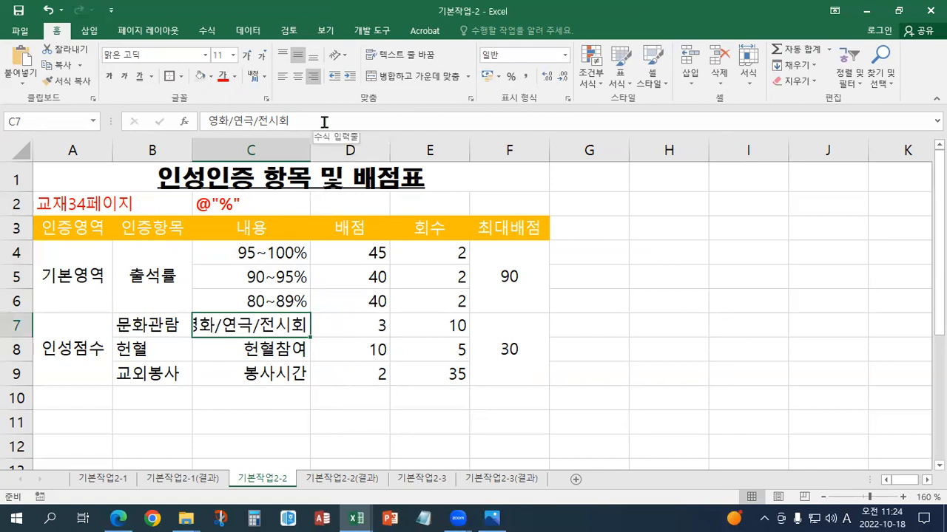
# Step: Convert the word 연극 in cell C7 to the Hanja 演劇
pyautogui.press('F2')
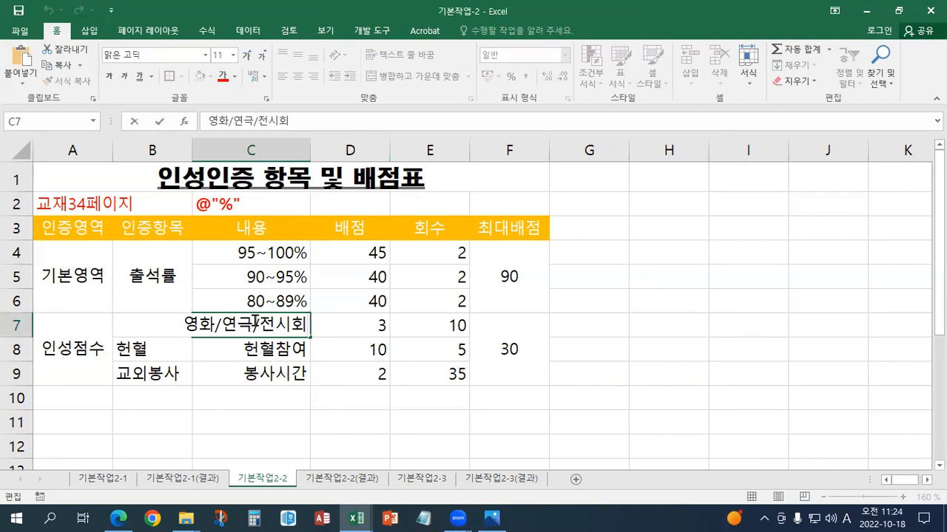
pyautogui.moveTo(254, 322); pyautogui.dragTo(222, 324)
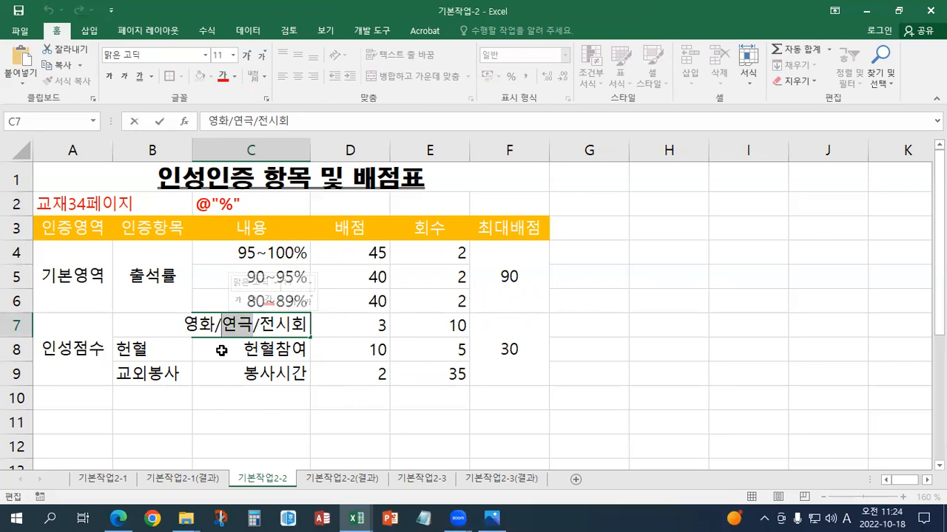
pyautogui.press('Hangul_Hanja')
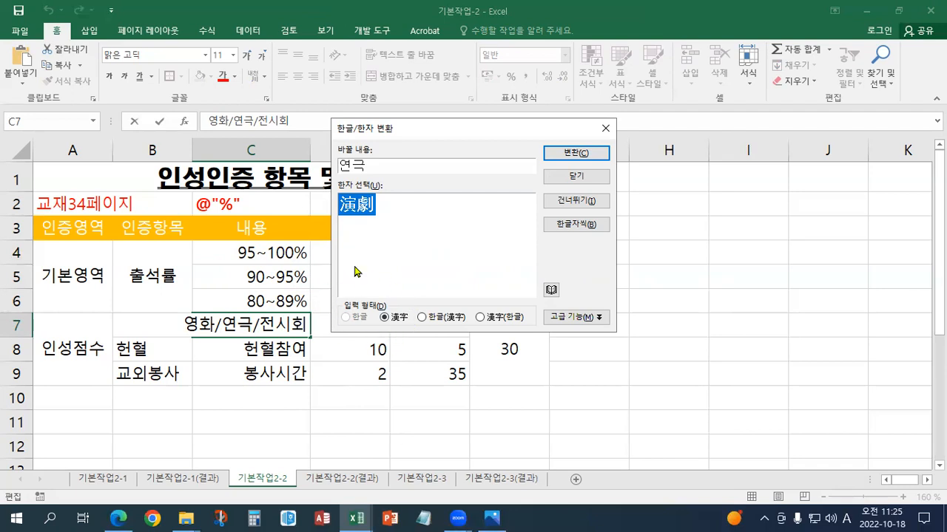
pyautogui.click(558, 160)
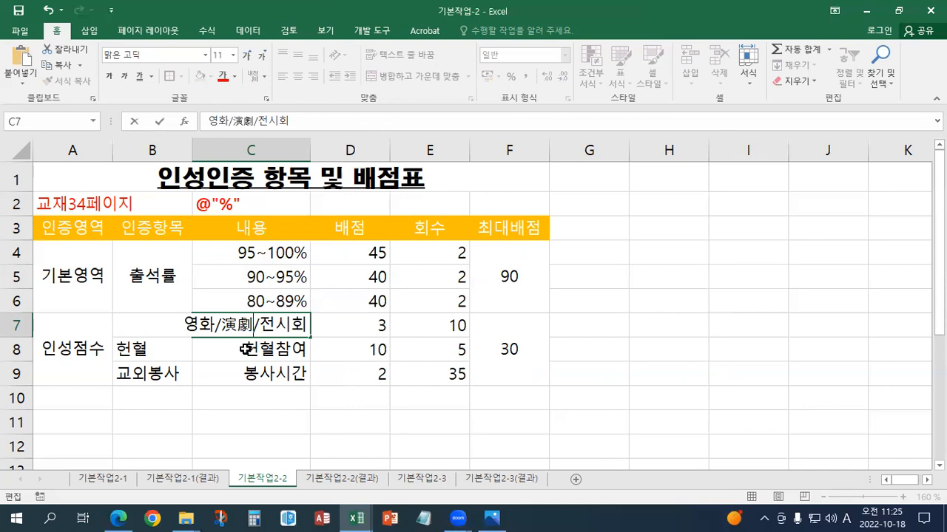
pyautogui.press('Return')
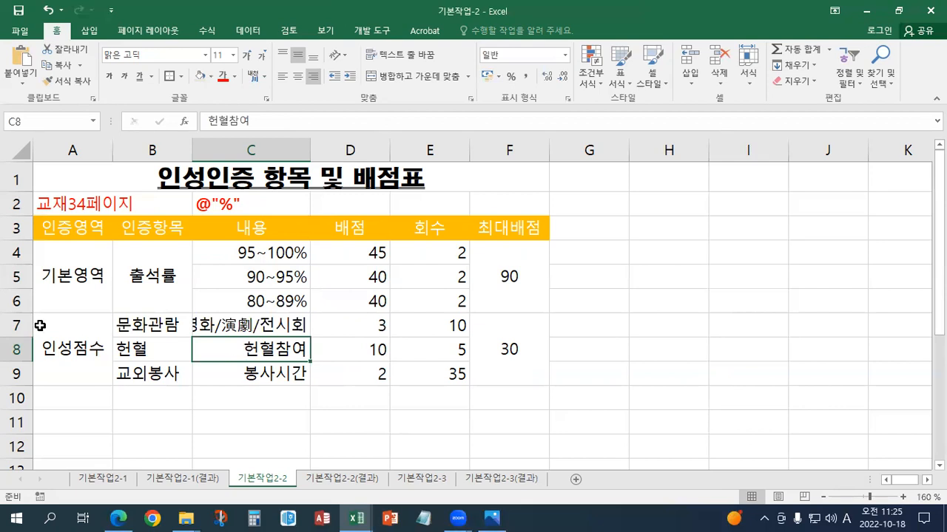
# Step: Turn on the shrink-to-fit (셀에 맞춤) text control for cell C7
pyautogui.click(264, 327)
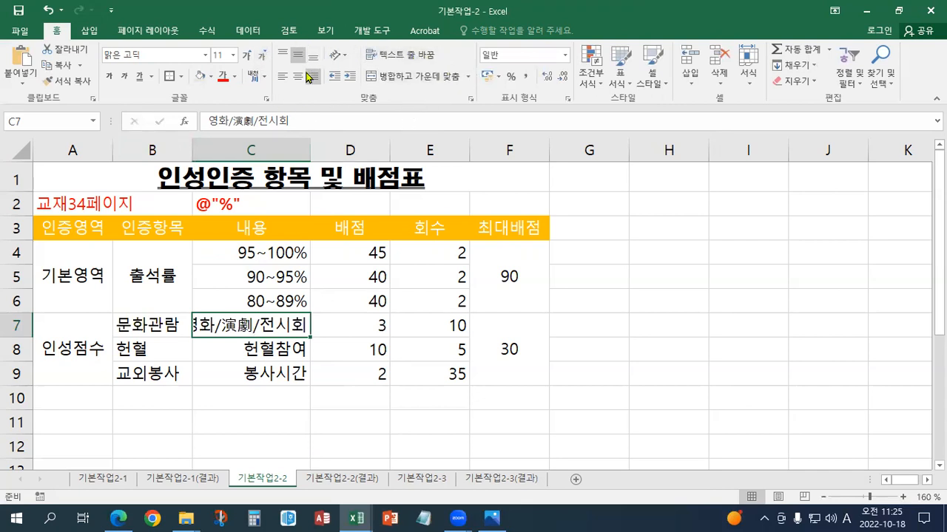
pyautogui.click(470, 101)
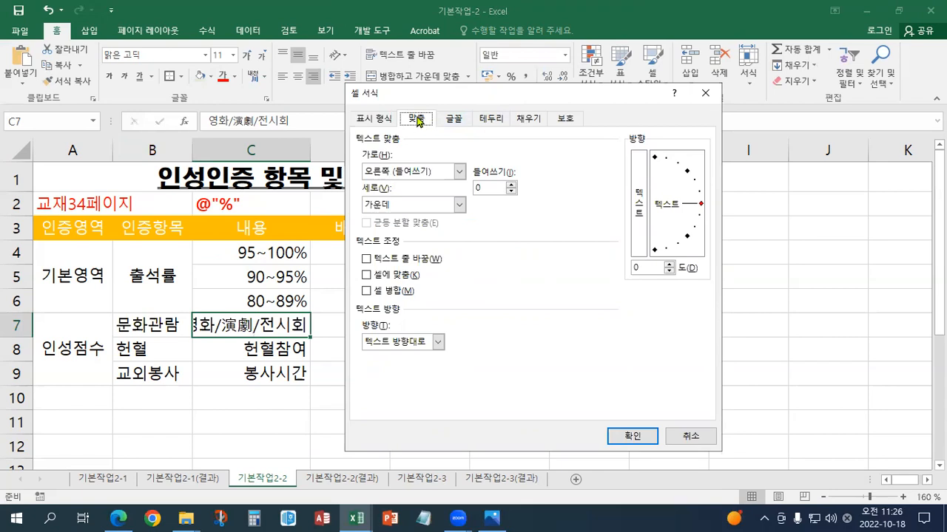
pyautogui.moveTo(420, 92); pyautogui.dragTo(412, 89)
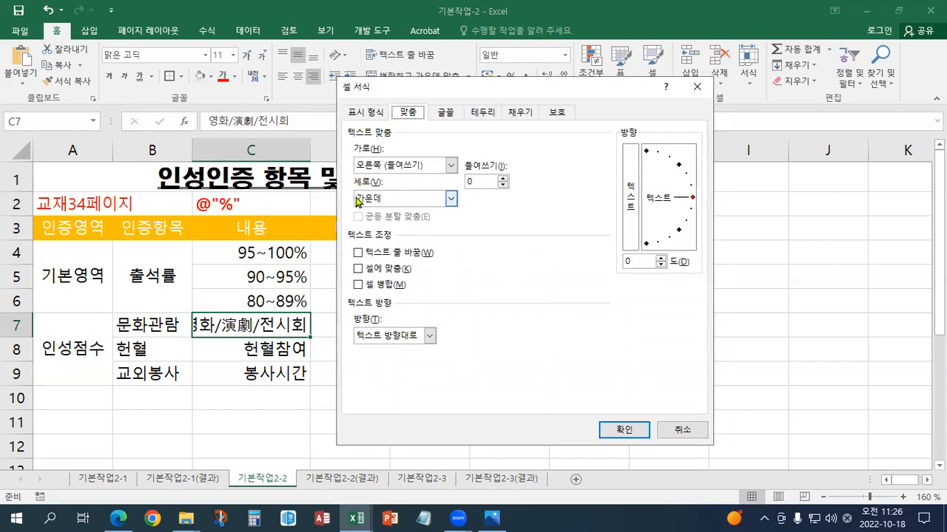
pyautogui.click(358, 271)
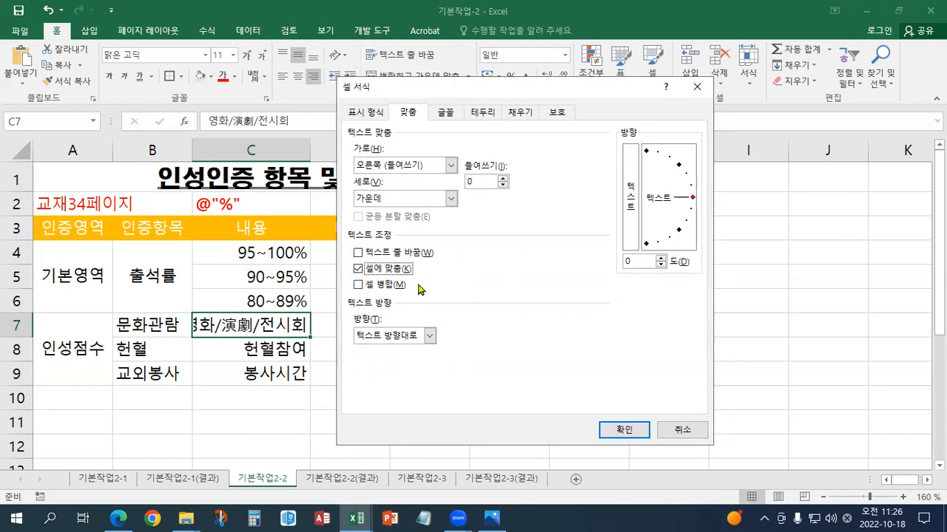
pyautogui.click(624, 432)
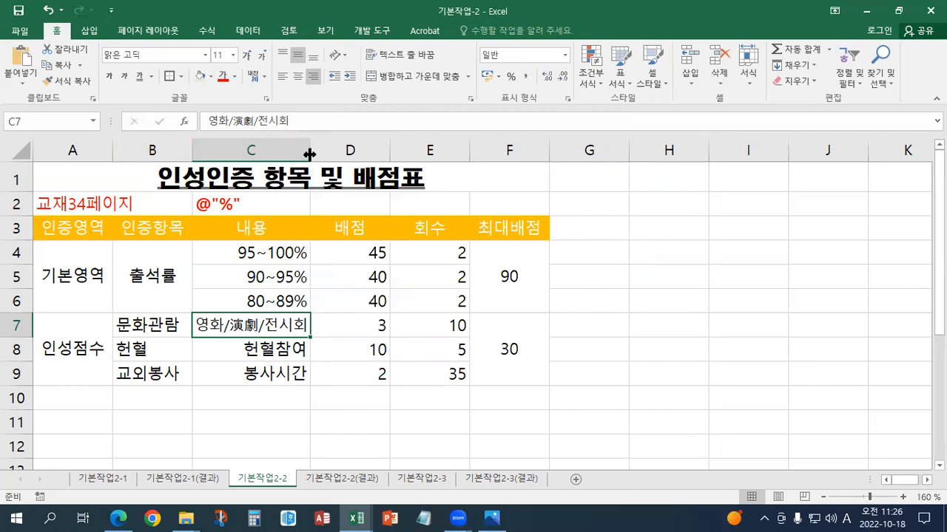
# Step: Narrow column C to a width of about 5.38 to test the shrink-to-fit text, and undo the width change
pyautogui.moveTo(309, 154); pyautogui.dragTo(244, 161)
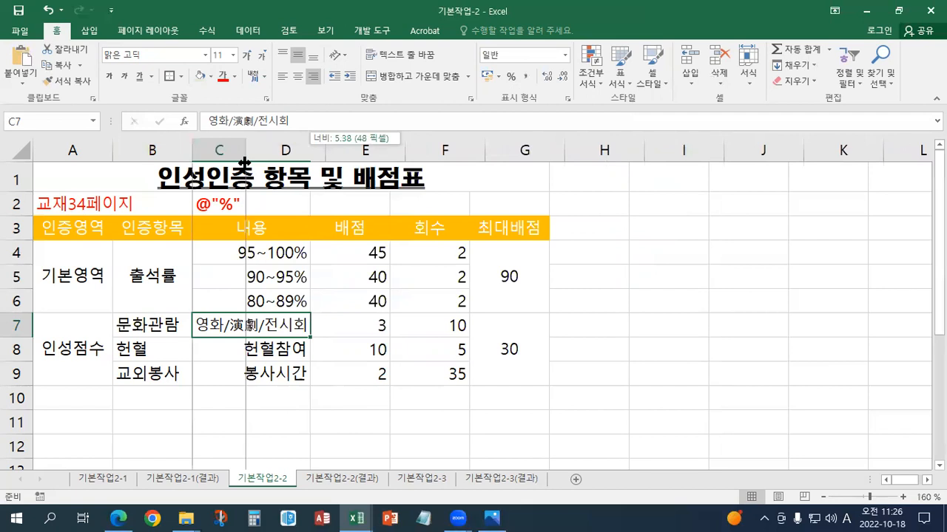
pyautogui.moveTo(244, 161); pyautogui.dragTo(244, 161)
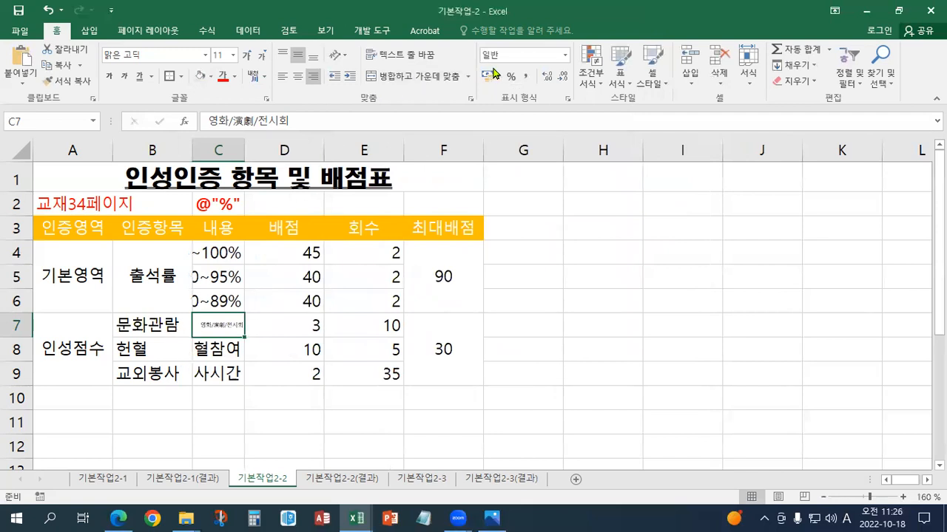
pyautogui.click(46, 11)
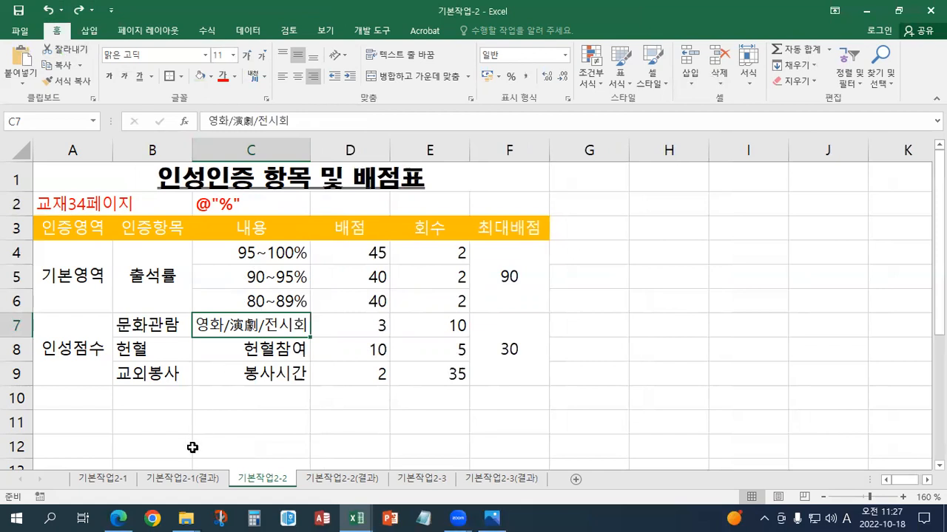
# Step: Review the alignment of the merged labels in B13 and B14 on sheet 기본작업2-1, and return to 기본작업2-2
pyautogui.click(103, 478)
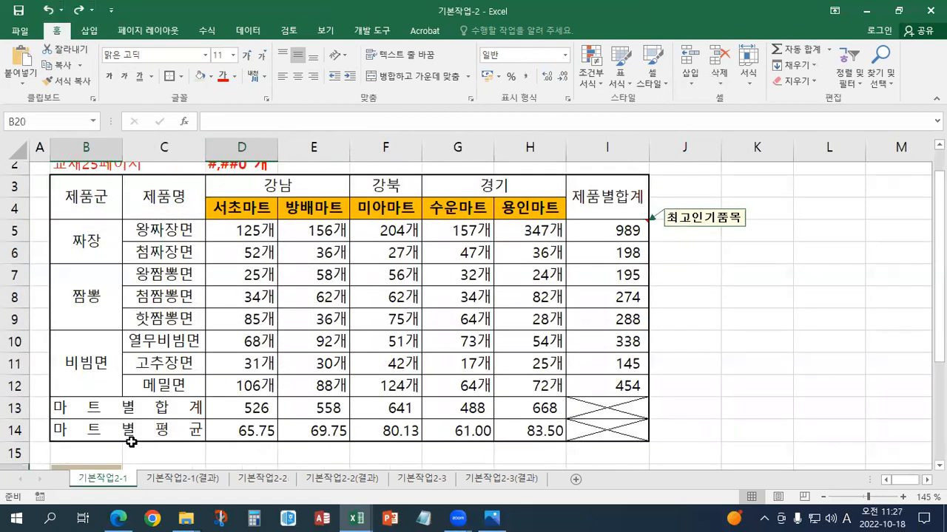
pyautogui.scroll(-2, 130, 442)
pyautogui.click(122, 283)
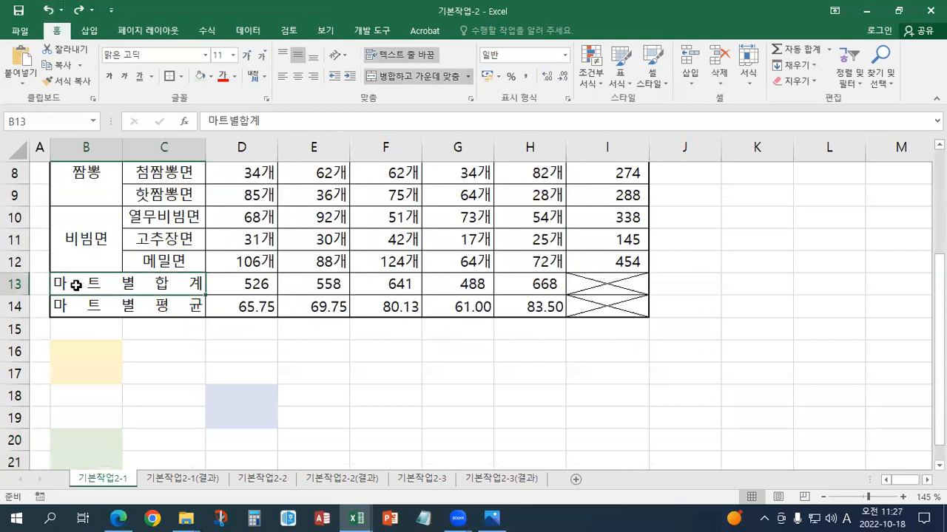
pyautogui.click(87, 310)
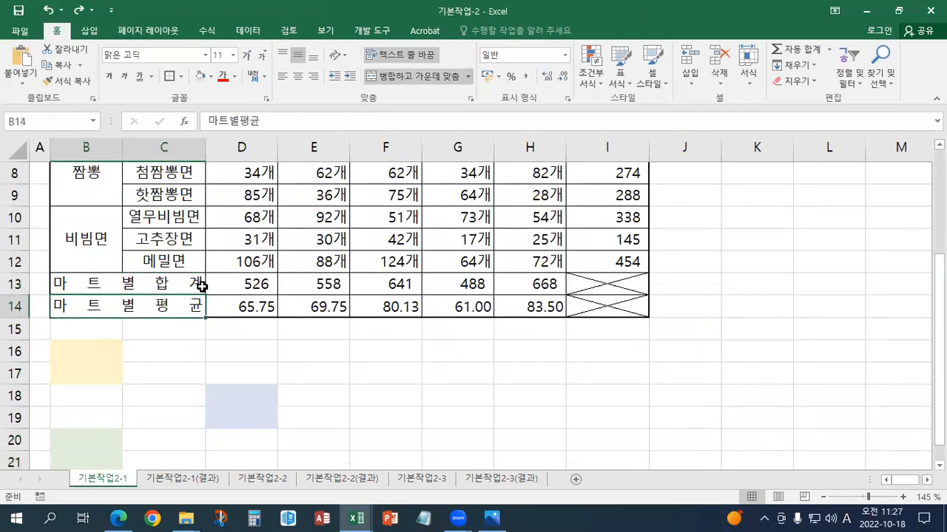
pyautogui.moveTo(118, 281)
pyautogui.mouseDown()
pyautogui.moveTo(112, 311)
pyautogui.moveTo(131, 278)
pyautogui.moveTo(152, 306)
pyautogui.mouseUp()
pyautogui.click(254, 477)
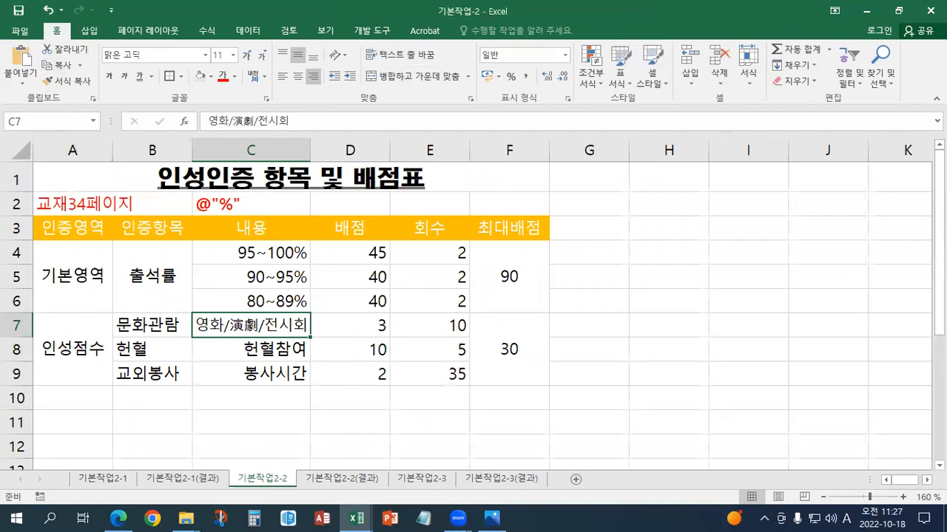
# Step: Define the name 배점 for the range D4:D9
pyautogui.click(356, 255)
pyautogui.moveTo(356, 254); pyautogui.dragTo(343, 373)
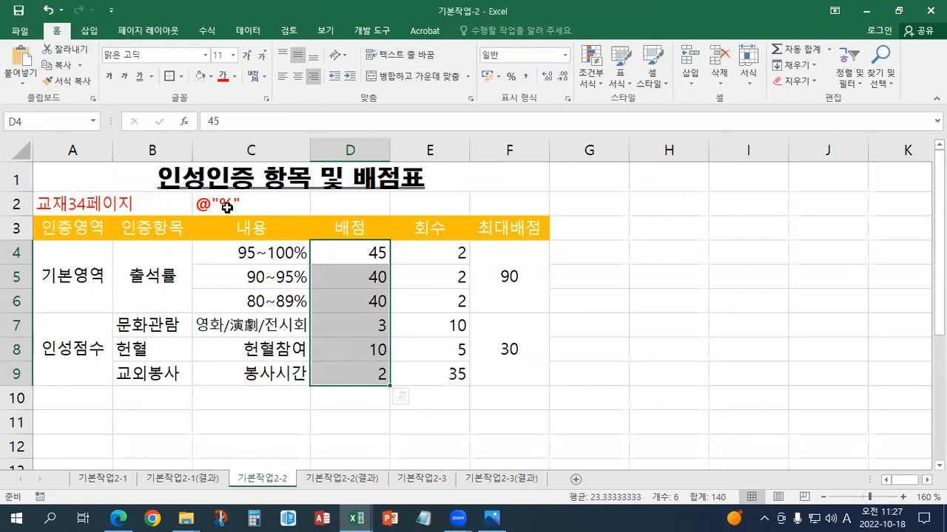
pyautogui.click(57, 125)
pyautogui.write('배점')
pyautogui.press('BackSpace')
pyautogui.press('BackSpace')
pyautogui.press('BackSpace')
pyautogui.press('BackSpace')
pyautogui.press('Hangul')
pyautogui.write('ㅂ배점')
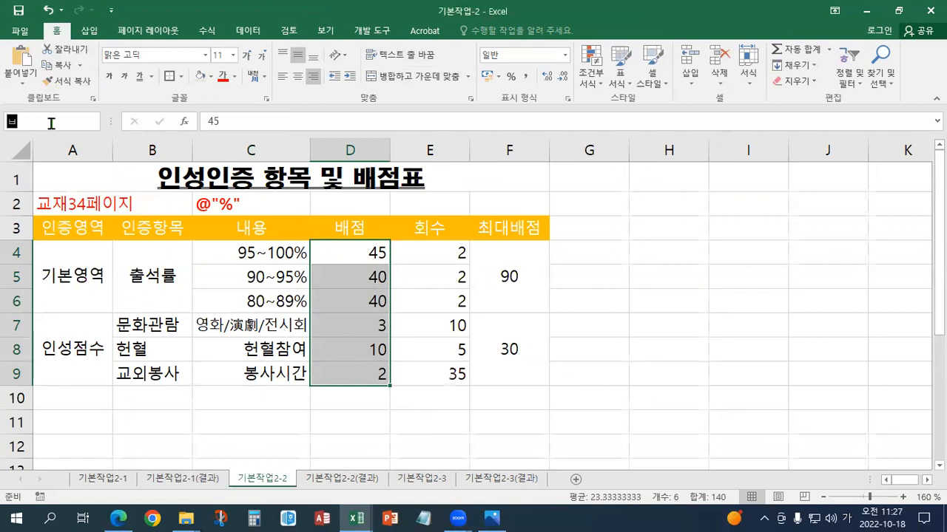
pyautogui.press('Return')
# Step: Apply the custom number format 0"회" to E4:E9, copying the format code before confirming
pyautogui.moveTo(422, 250); pyautogui.dragTo(429, 368)
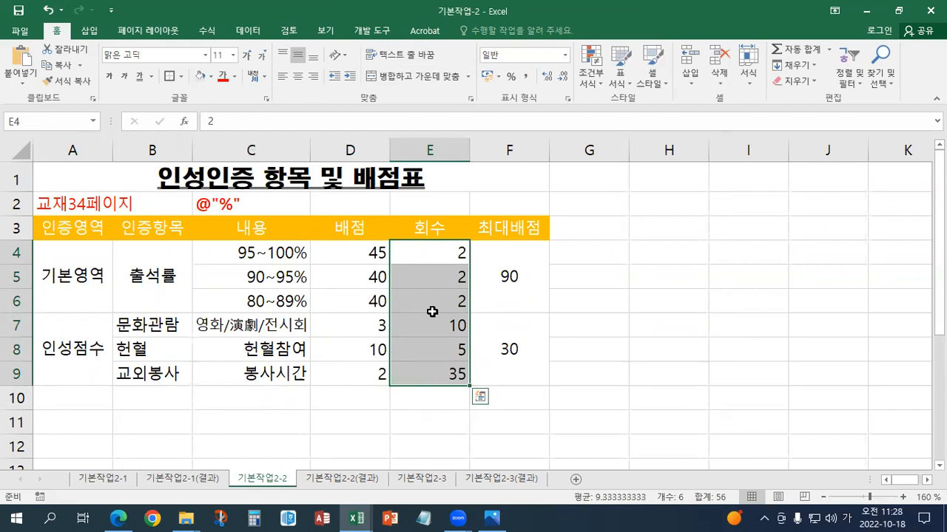
pyautogui.click(566, 98)
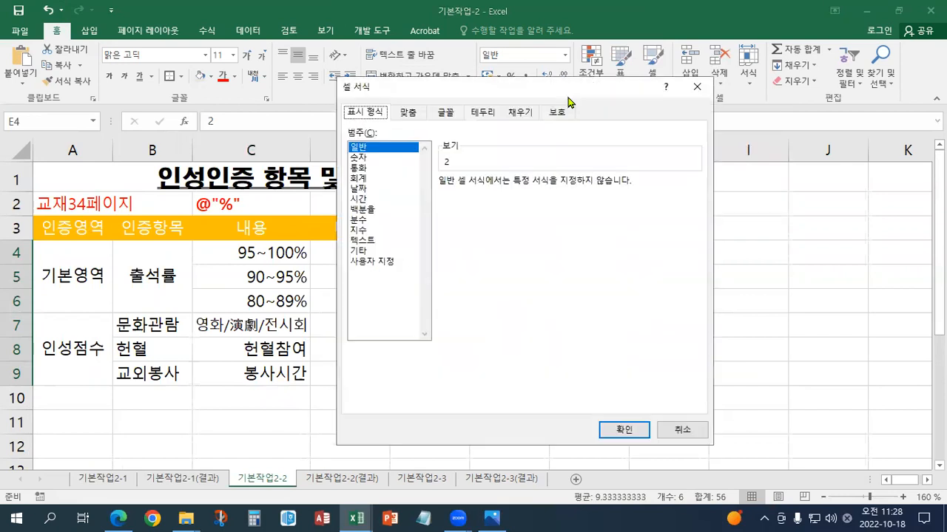
pyautogui.moveTo(523, 86); pyautogui.dragTo(681, 73)
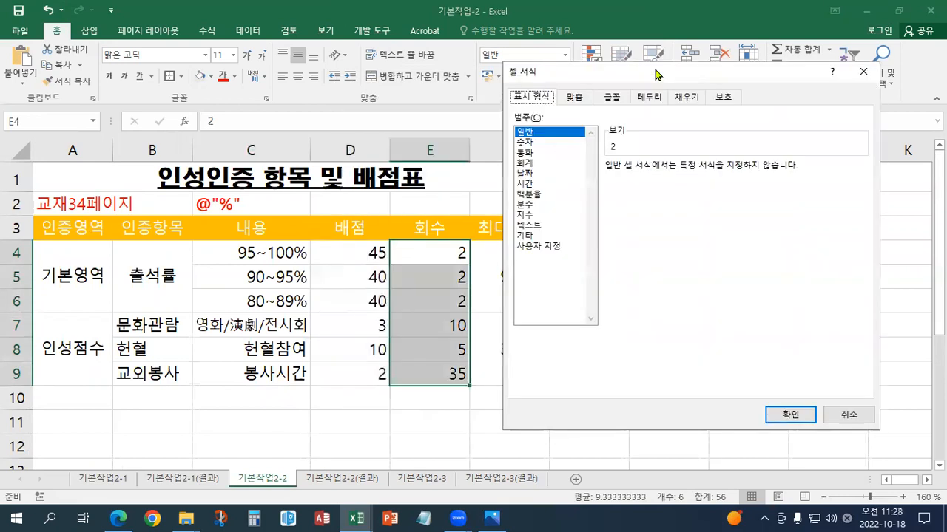
pyautogui.click(522, 247)
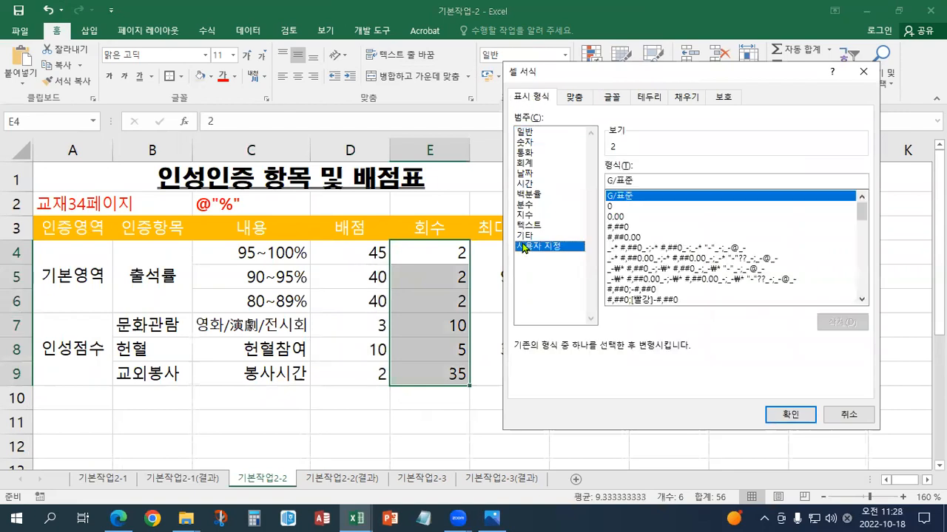
pyautogui.moveTo(637, 180); pyautogui.dragTo(506, 172)
pyautogui.press('BackSpace')
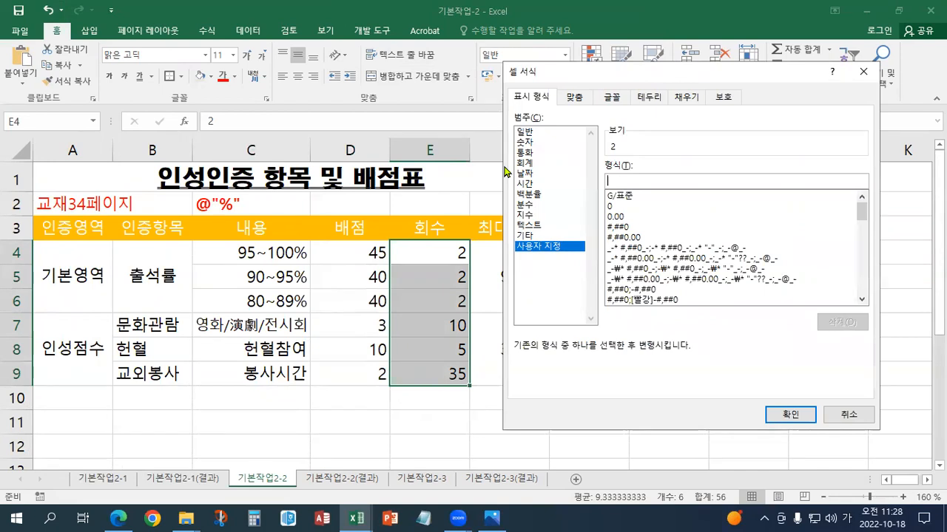
pyautogui.write('0"ghl')
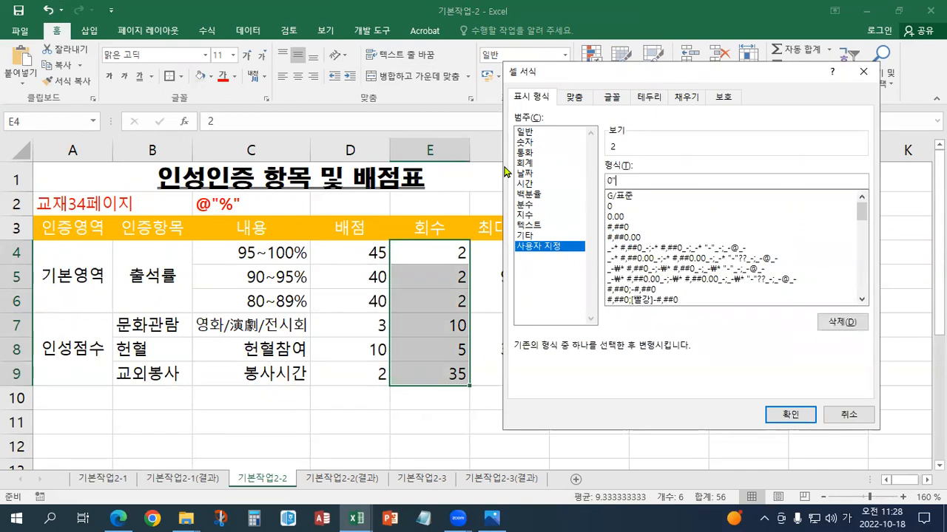
pyautogui.press('BackSpace')
pyautogui.press('BackSpace')
pyautogui.press('BackSpace')
pyautogui.press('Hangul')
pyautogui.write('회"')
pyautogui.moveTo(643, 181); pyautogui.dragTo(505, 176)
pyautogui.hotkey('ctrl', 'c')
pyautogui.click(790, 414)
# Step: Paste the copied format code 0"회" into cell E2 as a note and make it red and bold
pyautogui.click(403, 199)
pyautogui.hotkey('ctrl', 'v')
pyautogui.click(226, 80)
pyautogui.click(109, 76)
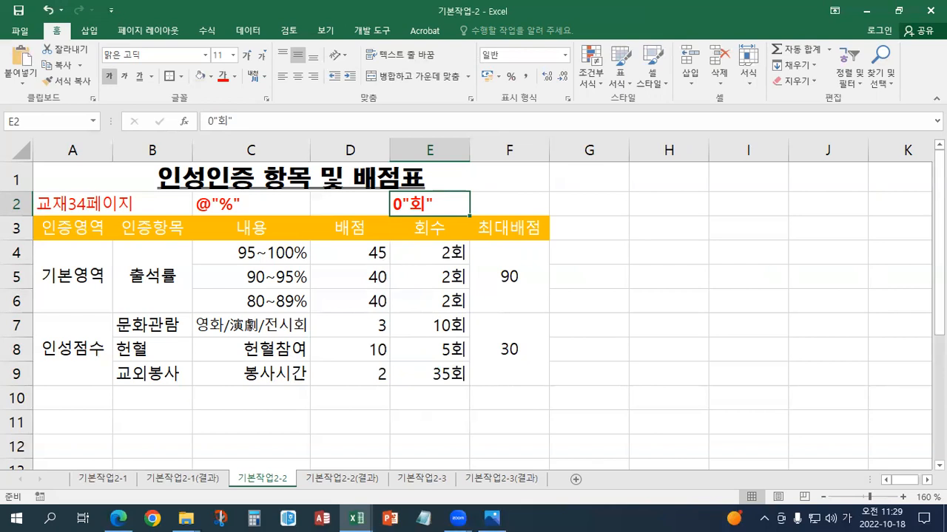
# Step: Apply all borders plus a thick outside border to the table A3:F9, and save the workbook
pyautogui.moveTo(83, 235); pyautogui.dragTo(484, 361)
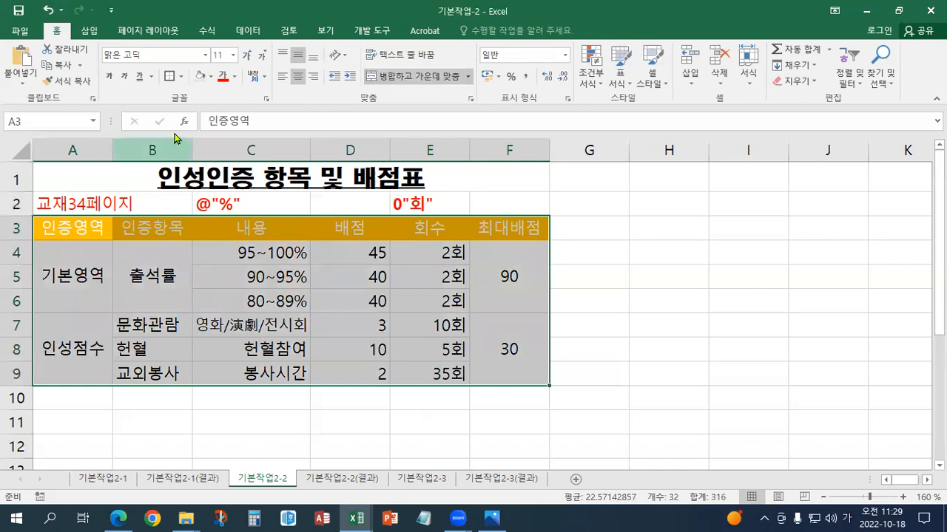
pyautogui.click(180, 76)
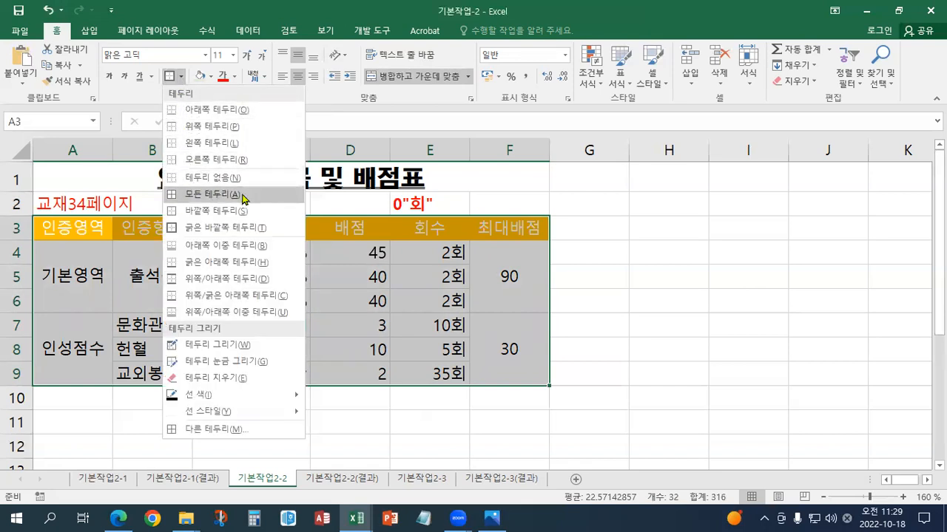
pyautogui.click(244, 198)
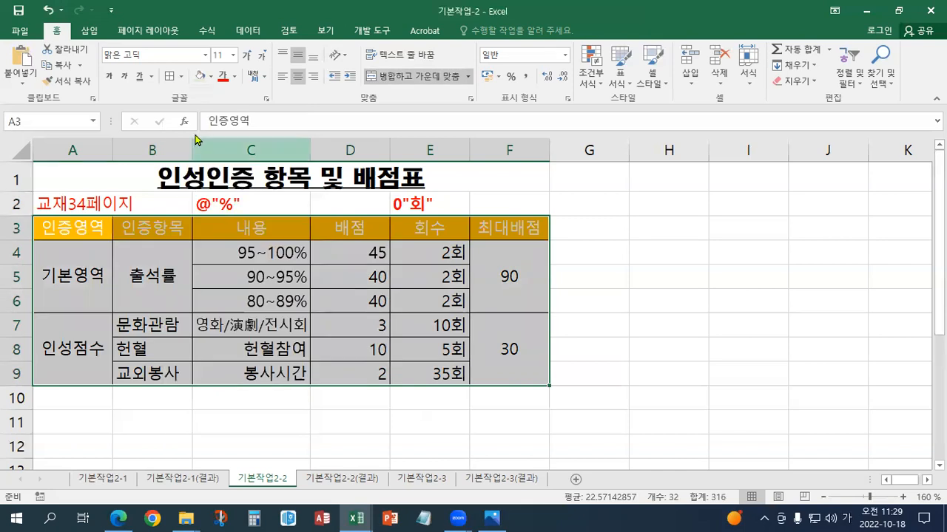
pyautogui.click(182, 77)
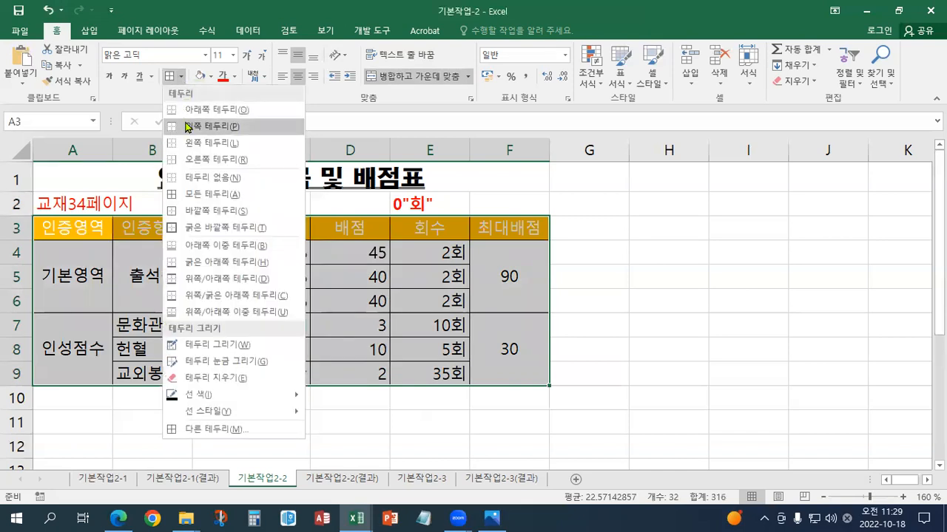
pyautogui.click(272, 229)
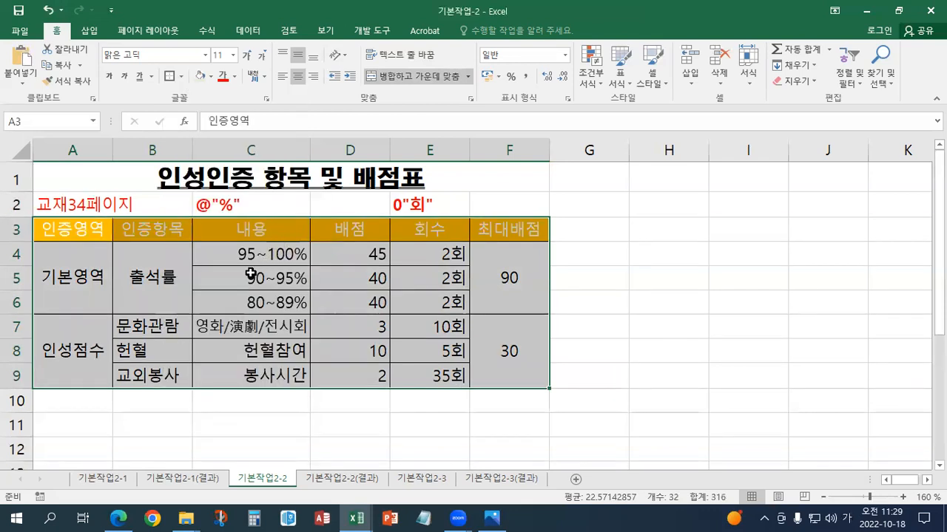
pyautogui.click(244, 278)
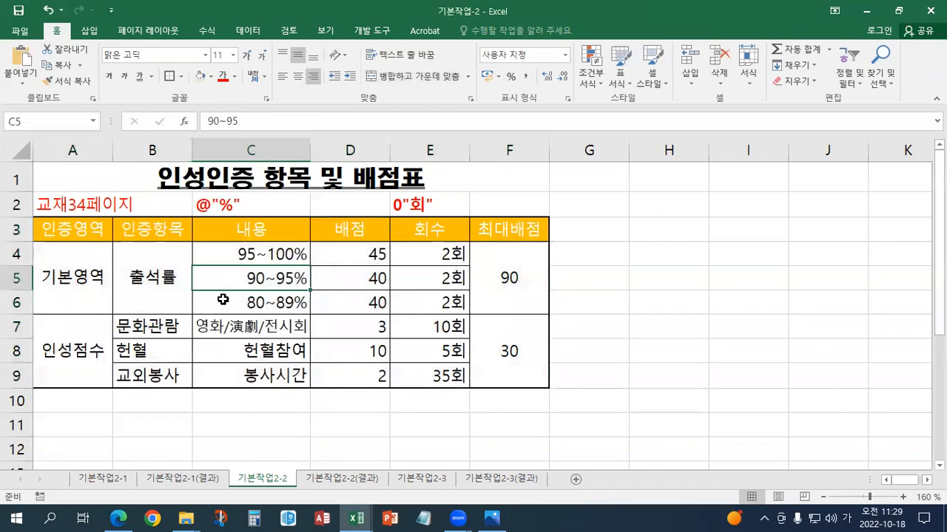
pyautogui.click(14, 10)
pyautogui.click(15, 12)
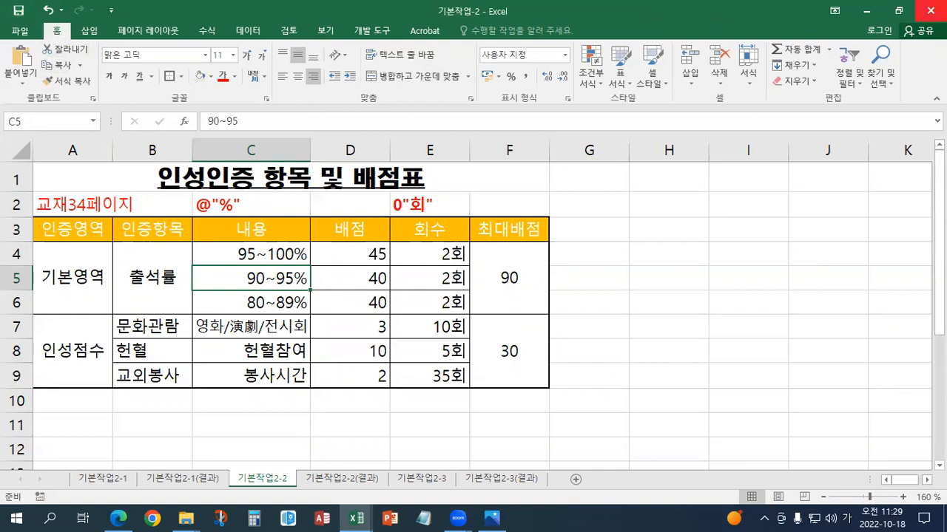
# Step: Restore the workbook window from its maximized size and move it fully onto the desktop
pyautogui.click(897, 13)
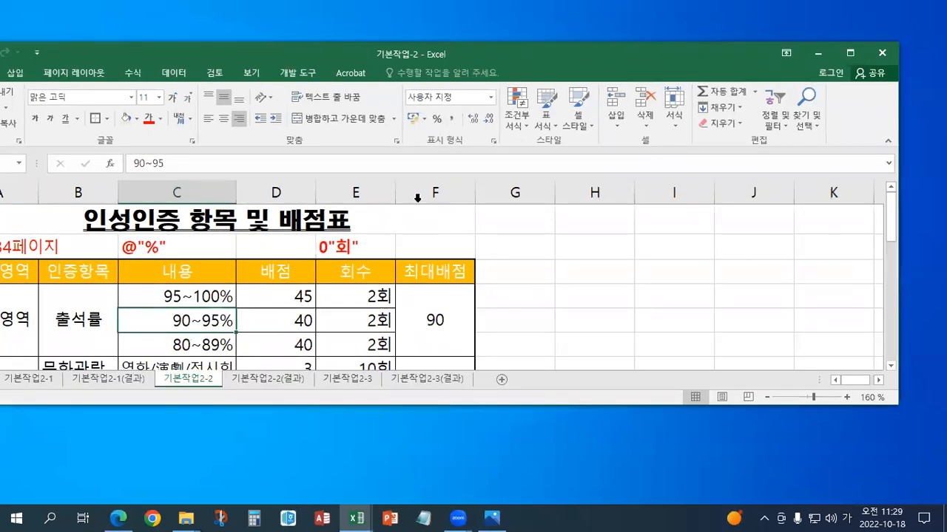
pyautogui.hotkey('ctrl', '1')
pyautogui.moveTo(367, 53); pyautogui.dragTo(243, 20)
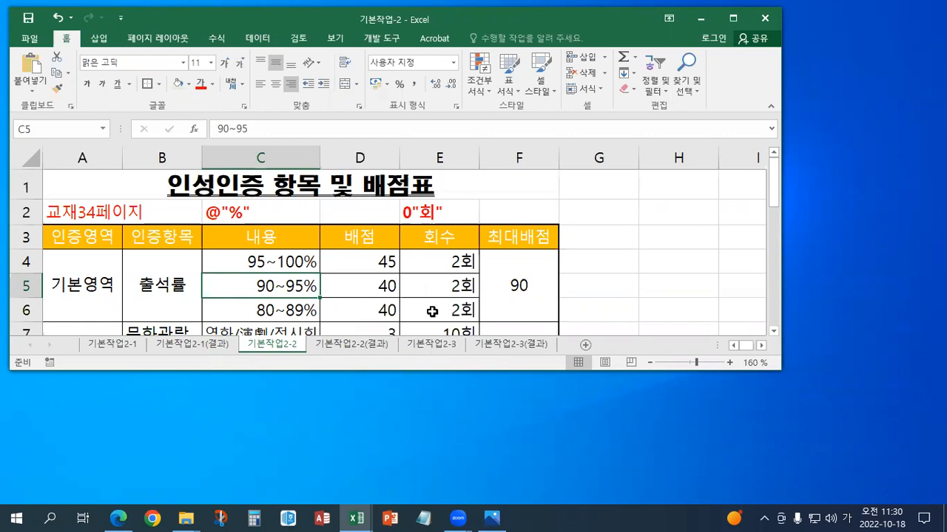
# Step: Open sheet 기본작업2-3 and check its task instructions in the textbook page image
pyautogui.click(431, 345)
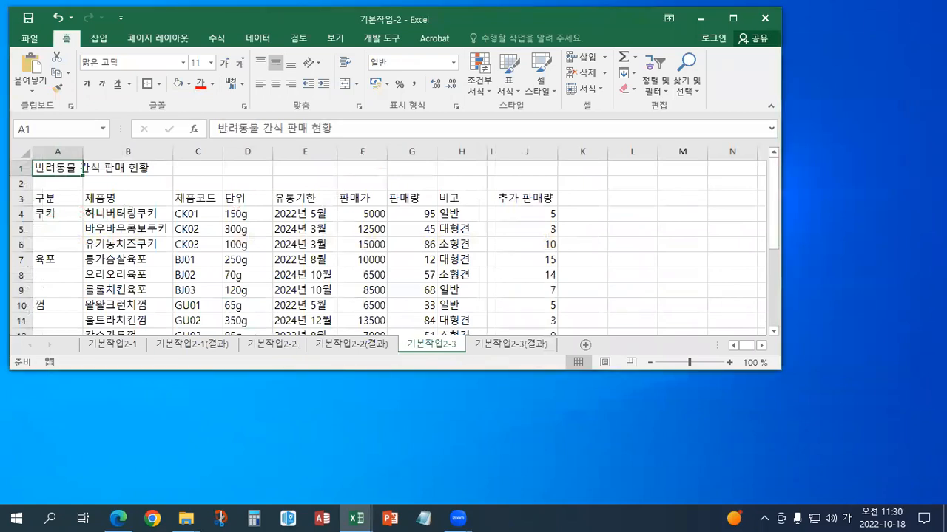
pyautogui.hotkey('alt', 'Tab')
pyautogui.press('Return')
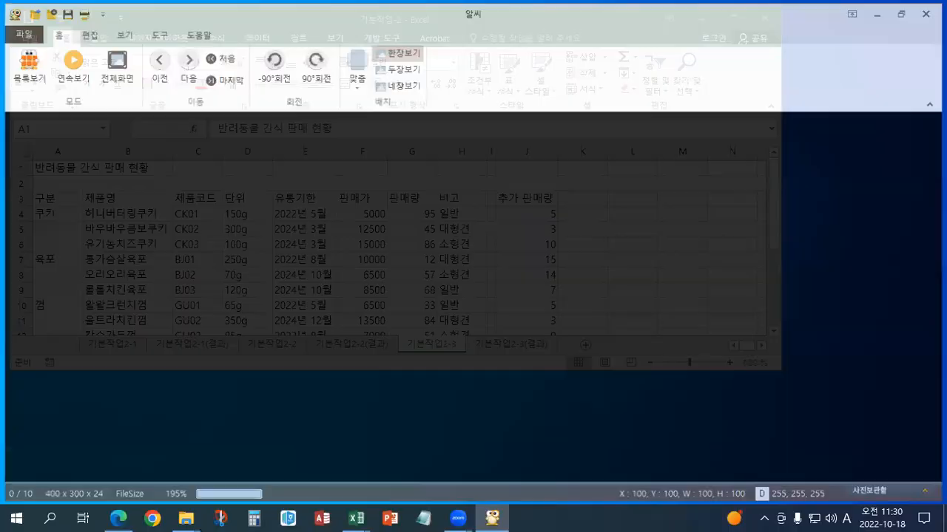
pyautogui.click(573, 293)
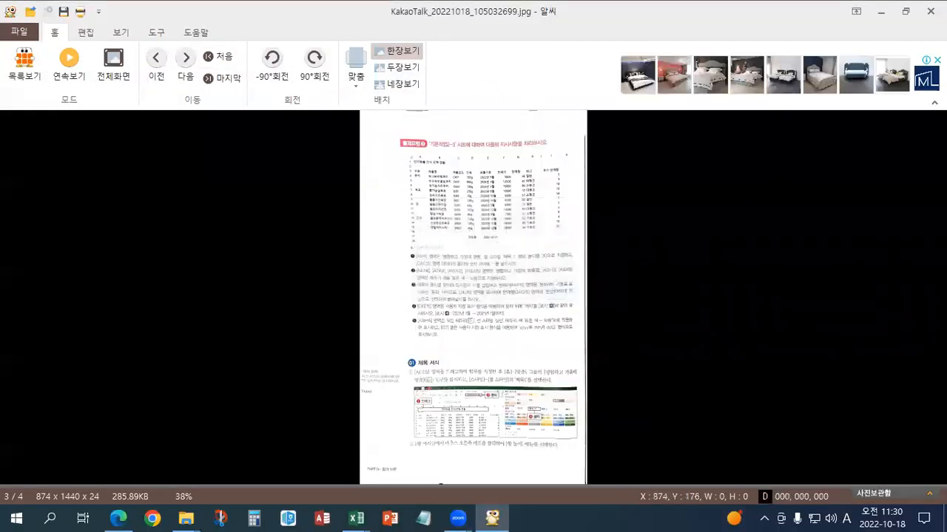
pyautogui.hotkey('alt', 'F4')
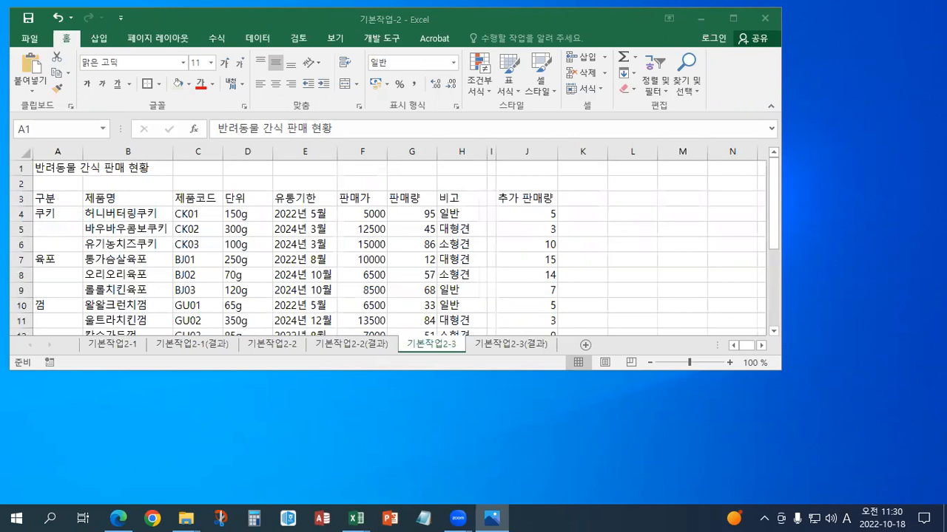
# Step: Enter the note 교재38페이지 in cell A2 and colour its text red
pyautogui.click(65, 184)
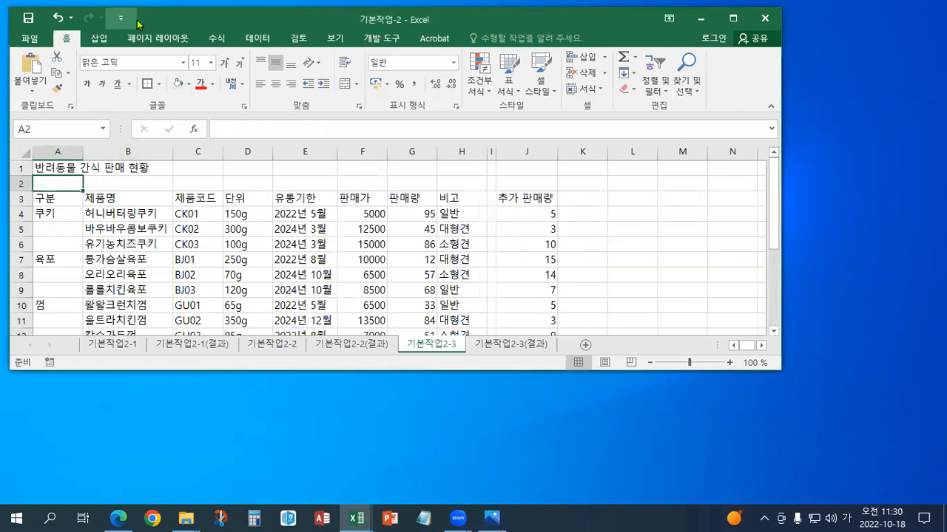
pyautogui.write('교재38')
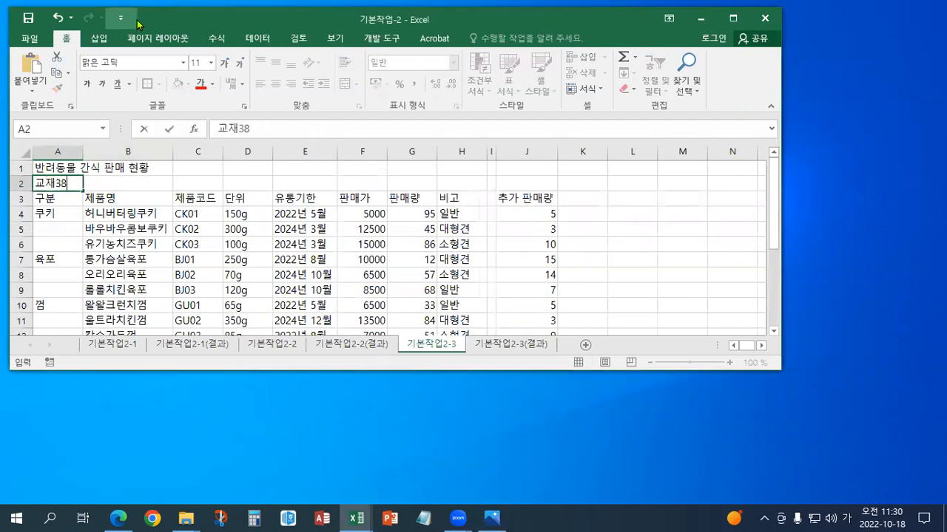
pyautogui.write('페이지')
pyautogui.press('Return')
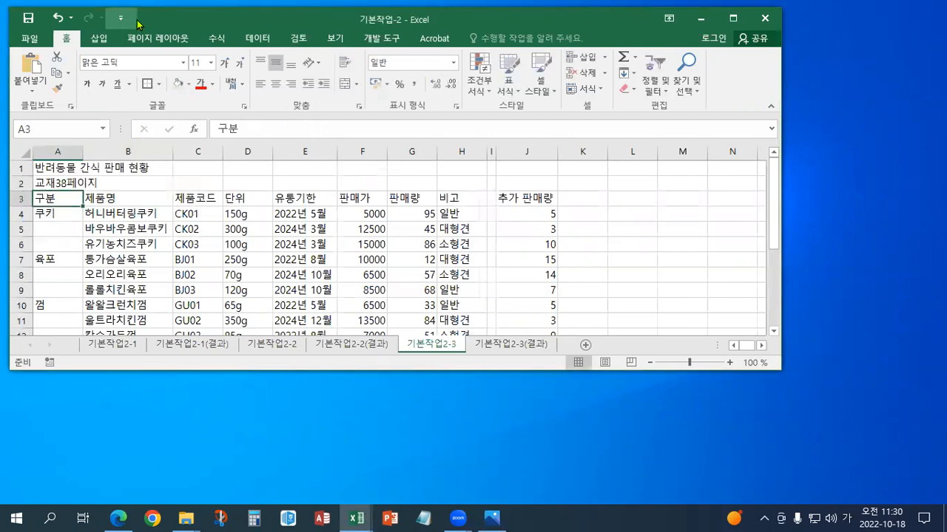
pyautogui.click(76, 184)
pyautogui.click(200, 86)
# Step: Maximize the workbook window and zoom the sheet to 130%
pyautogui.doubleClick(183, 20)
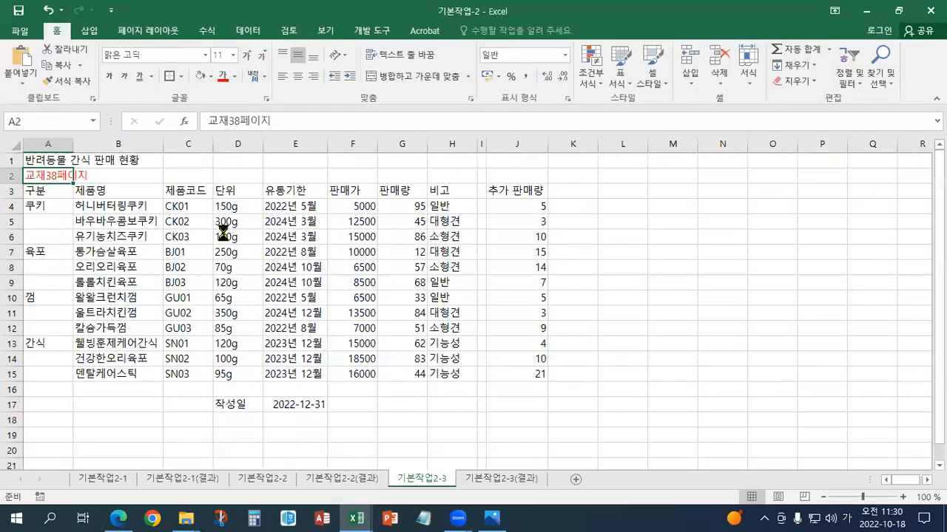
pyautogui.scroll(4, 223, 234)
pyautogui.scroll(-2, 223, 233)
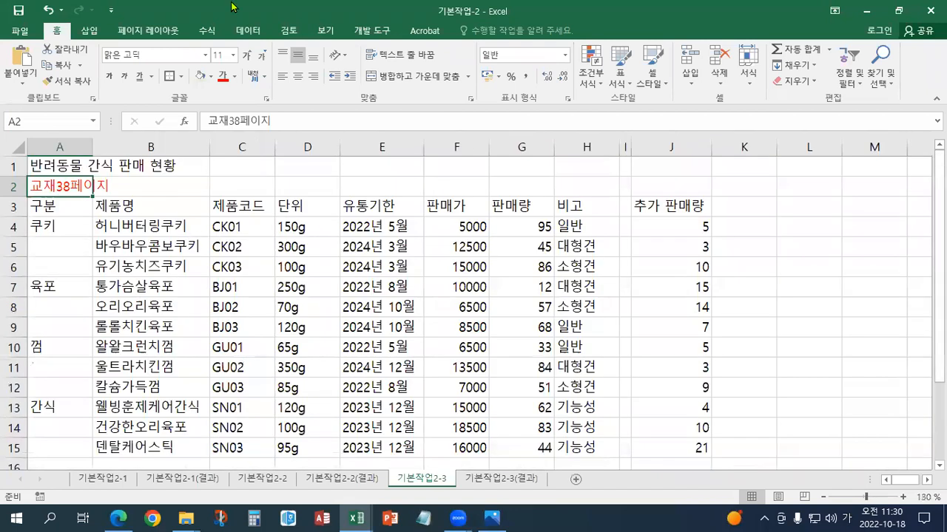
# Step: Merge and center the title across A1:H1 and apply the 제목 1 cell style to it
pyautogui.hotkey('alt', 'Tab')
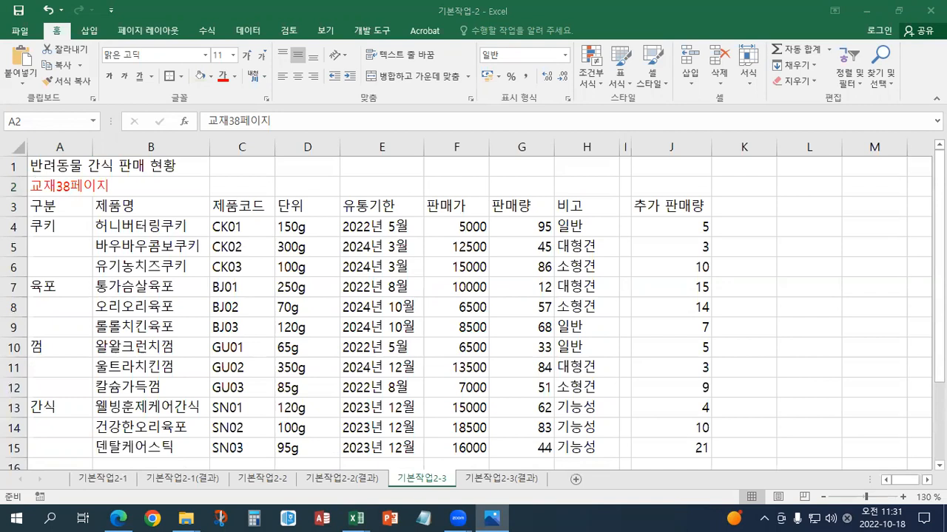
pyautogui.click(68, 168)
pyautogui.moveTo(137, 168); pyautogui.dragTo(586, 168)
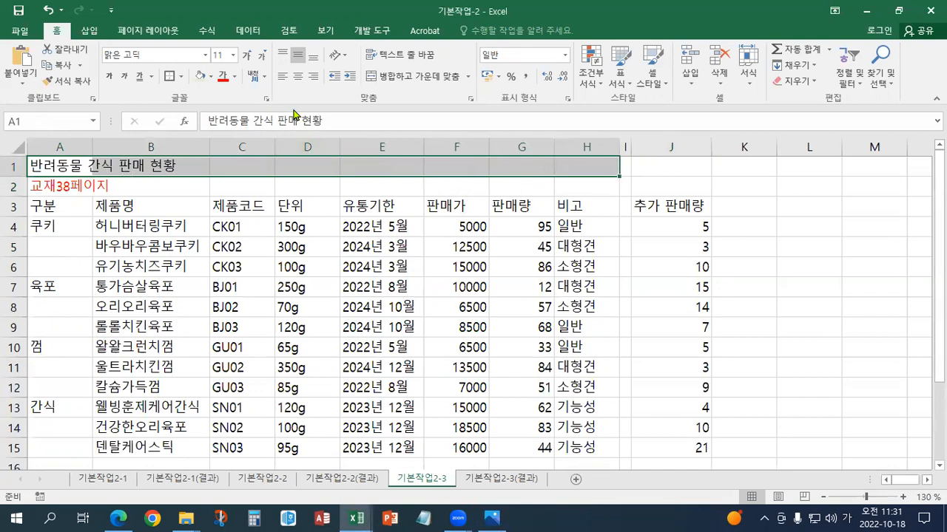
pyautogui.click(402, 79)
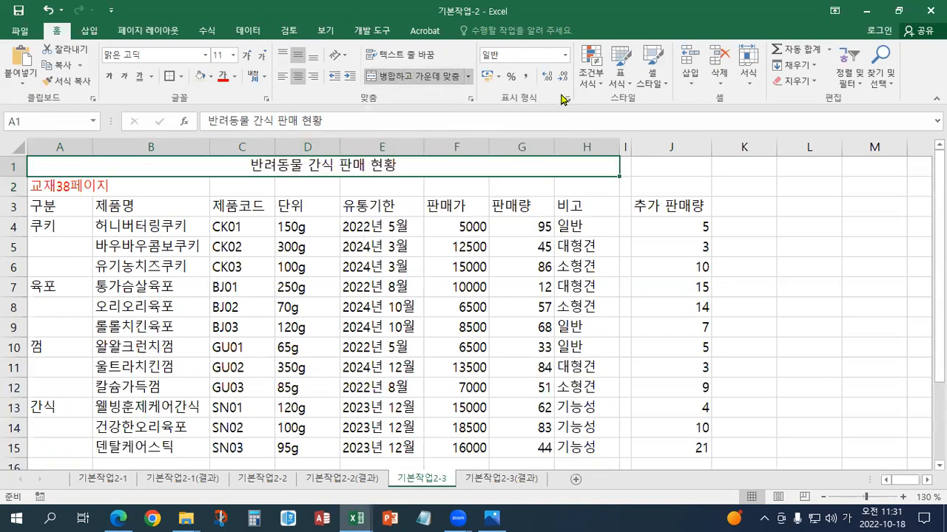
pyautogui.click(650, 77)
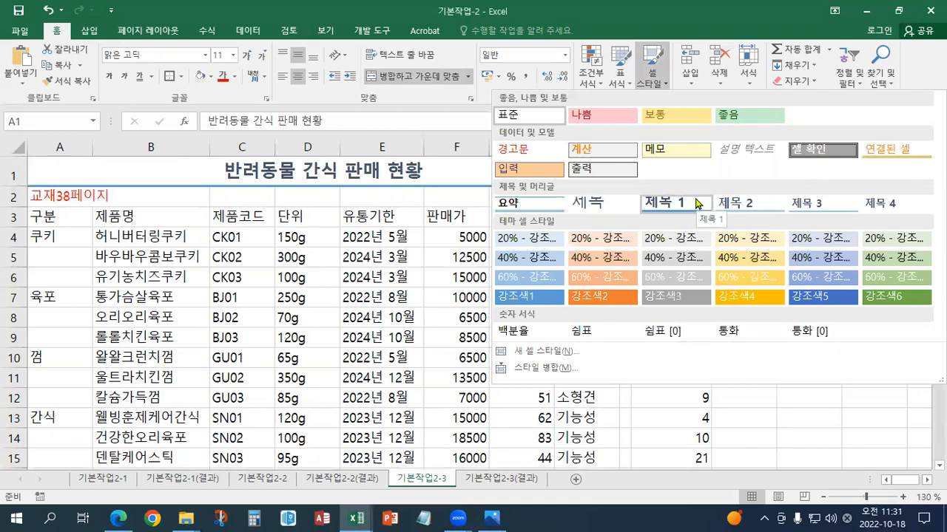
pyautogui.click(695, 204)
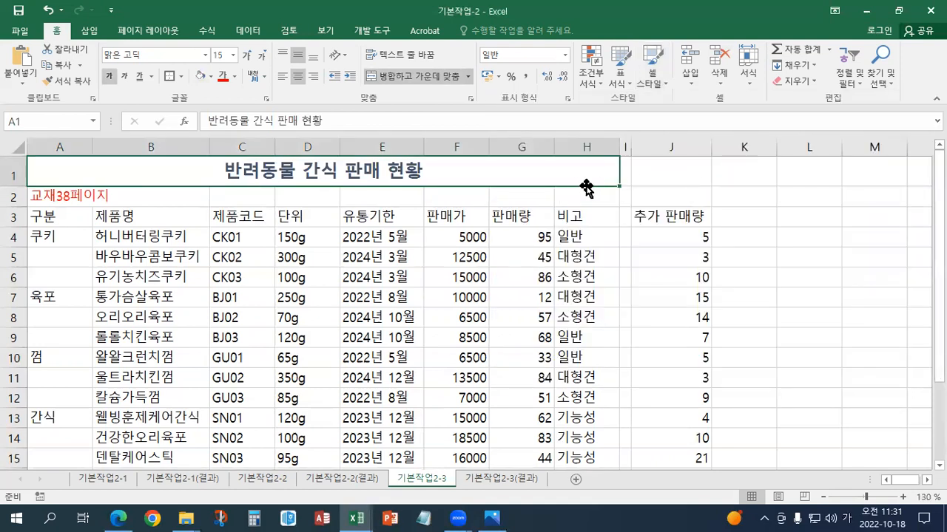
# Step: Set the height of title row 1 to 30
pyautogui.click(749, 93)
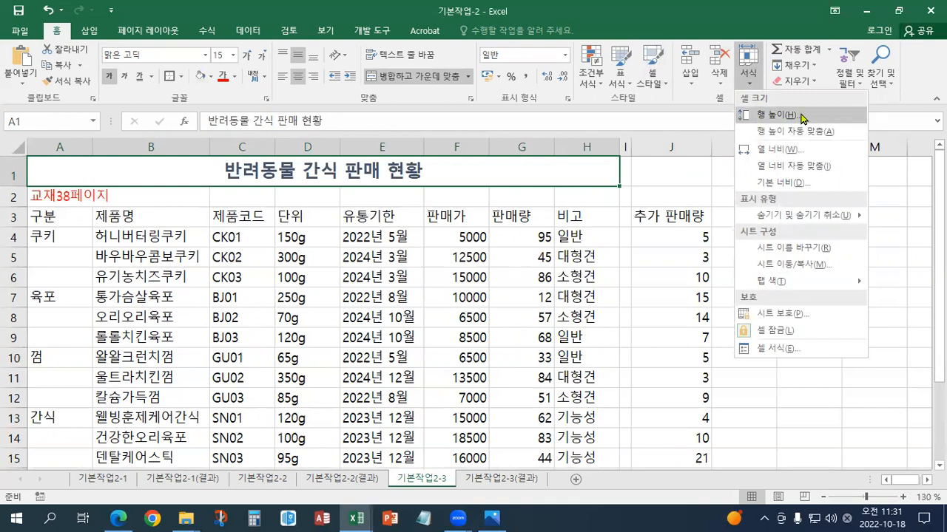
pyautogui.click(801, 117)
pyautogui.write('30')
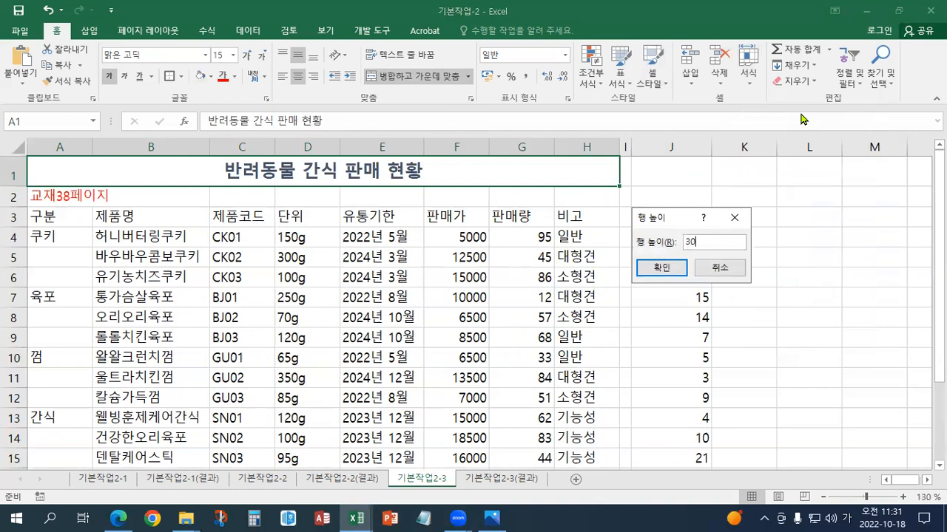
pyautogui.click(668, 270)
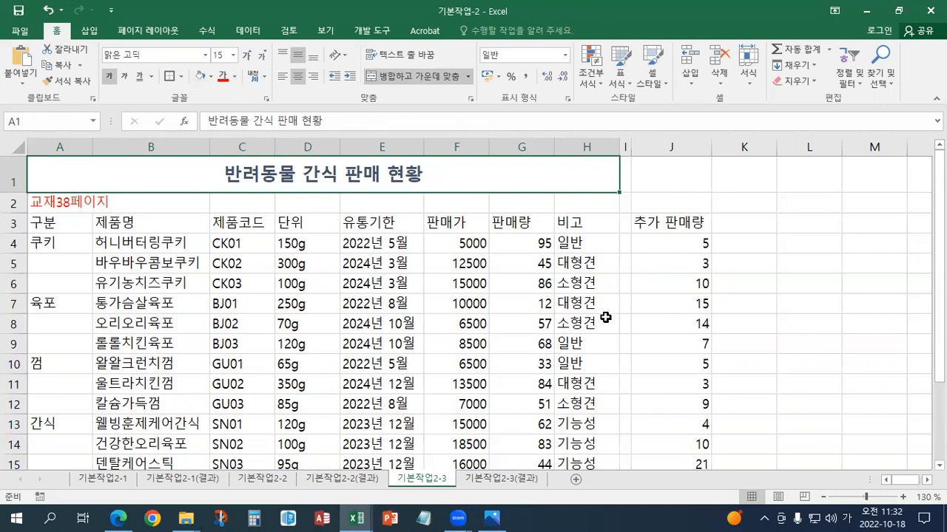
pyautogui.scroll(-1, 775, 416)
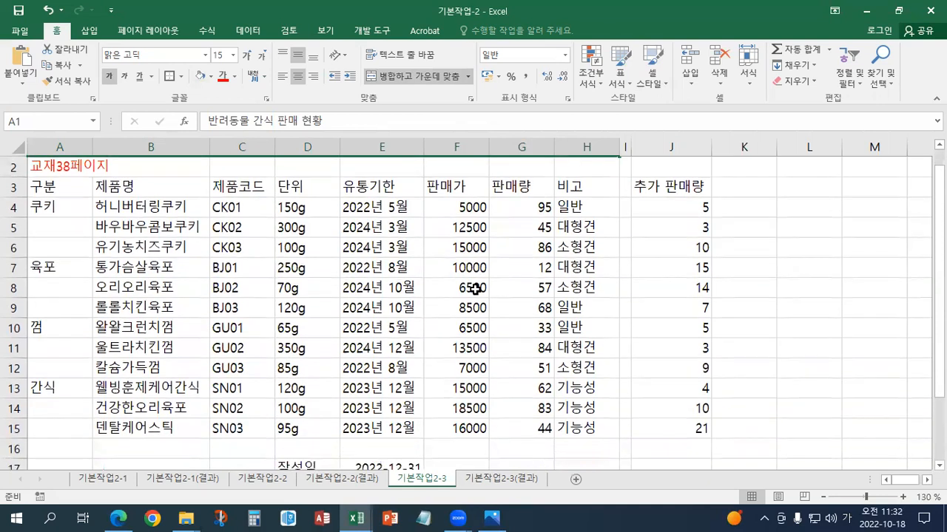
pyautogui.click(264, 211)
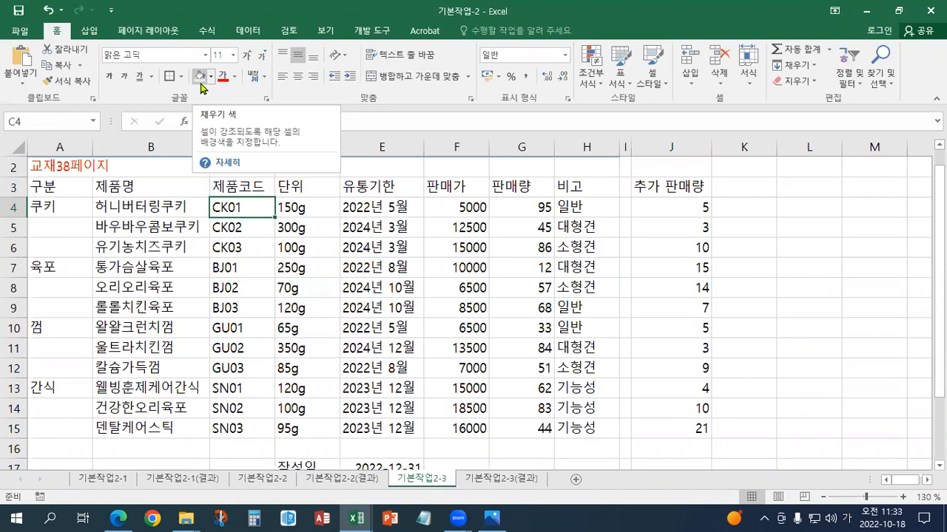
pyautogui.doubleClick(229, 211)
pyautogui.moveTo(250, 208); pyautogui.dragTo(194, 202)
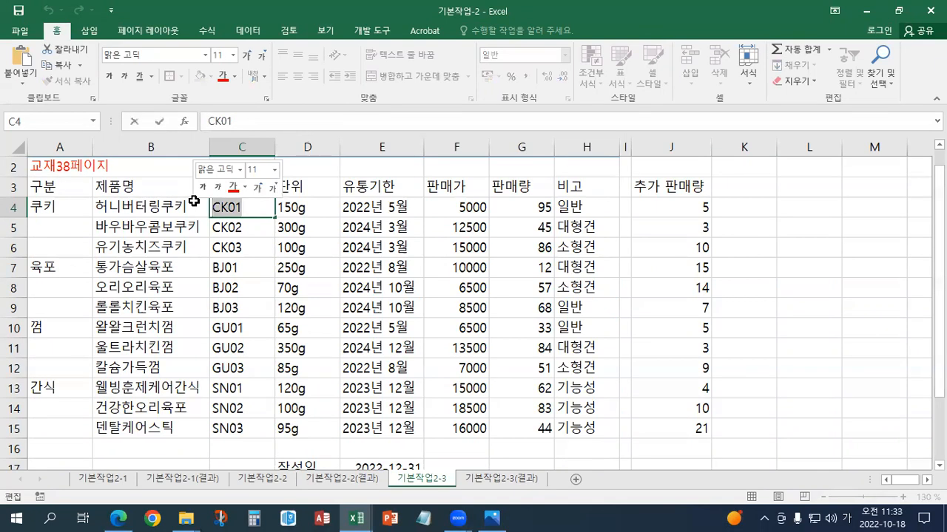
pyautogui.click(257, 228)
pyautogui.click(260, 213)
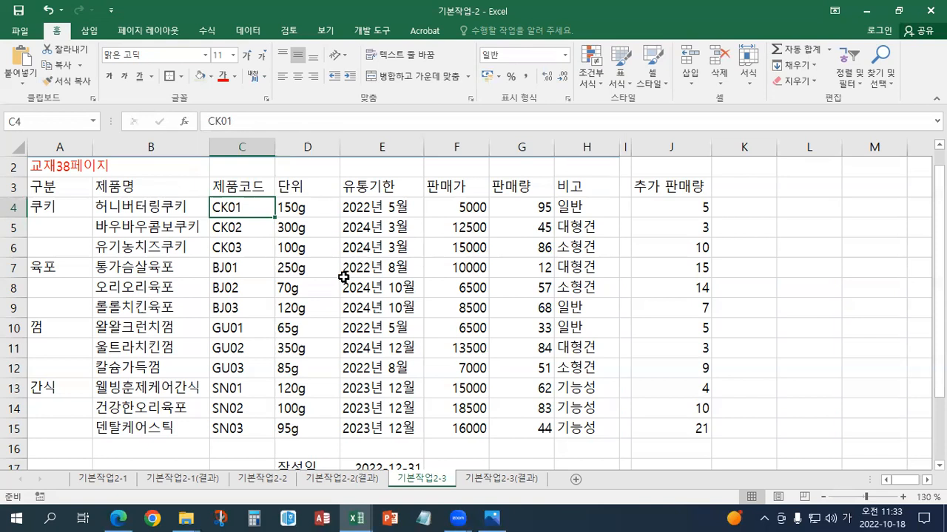
# Step: Insert a hyphen between the letters and digits of the product codes in C4:C6, giving CK-01, CK-02 and CK-03
pyautogui.doubleClick(256, 212)
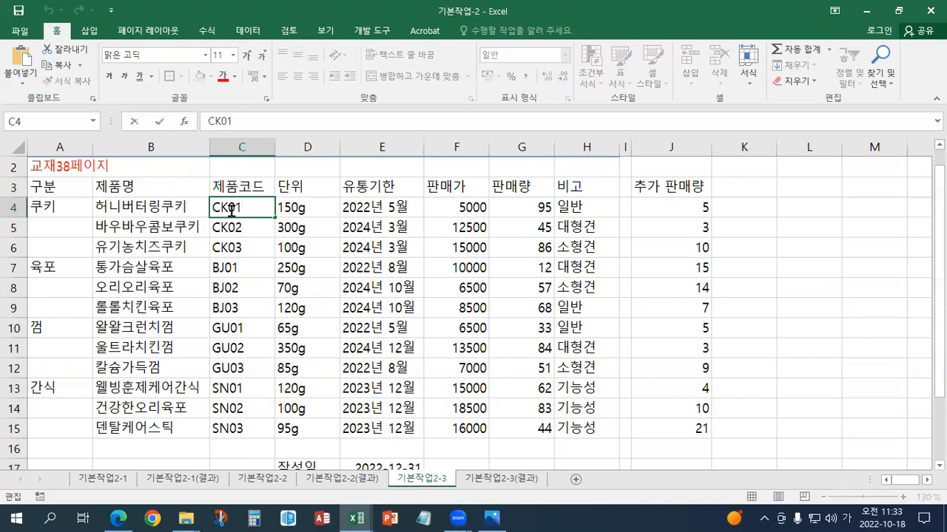
pyautogui.press('Left')
pyautogui.press('Left')
pyautogui.write('-')
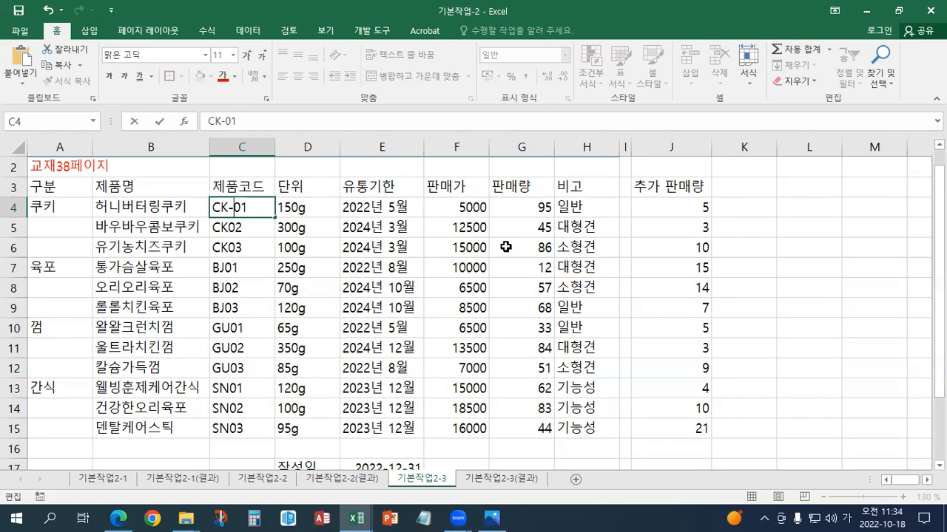
pyautogui.press('Return')
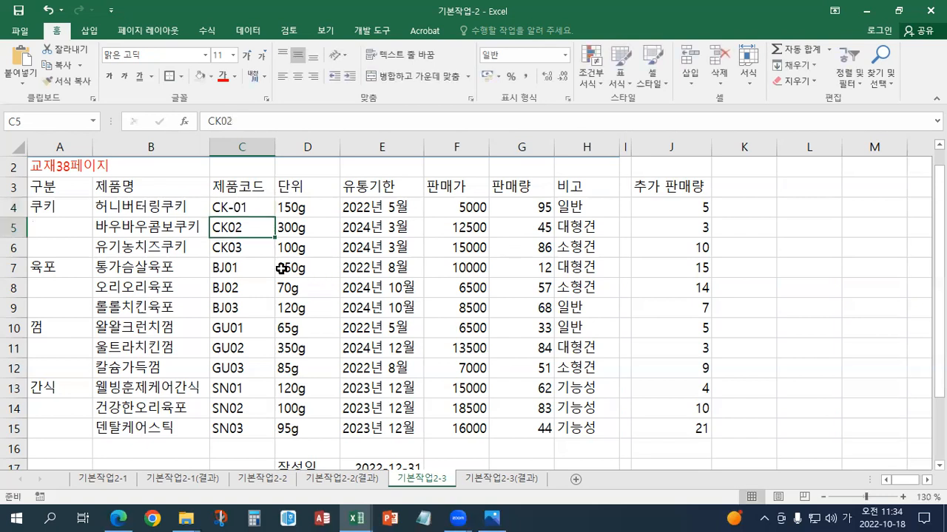
pyautogui.doubleClick(229, 235)
pyautogui.write('-')
pyautogui.press('Return')
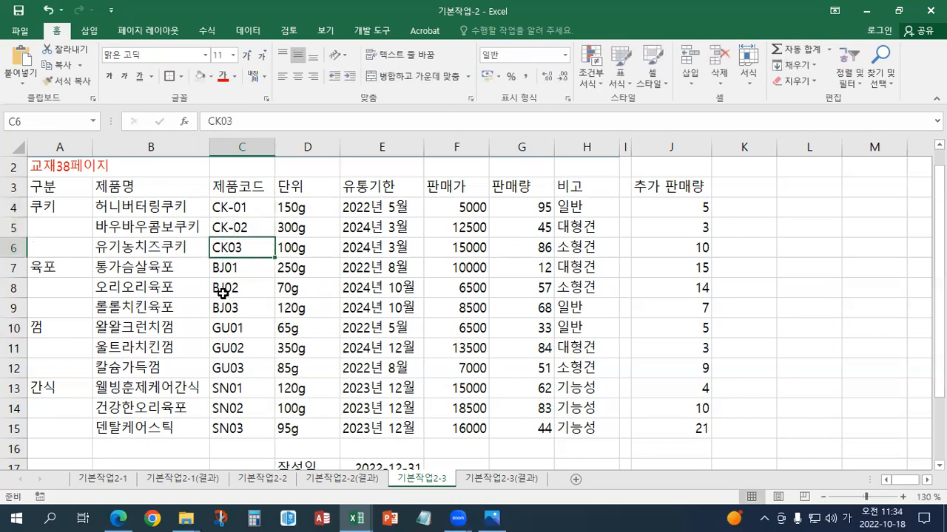
pyautogui.doubleClick(229, 249)
pyautogui.write('-')
pyautogui.press('Return')
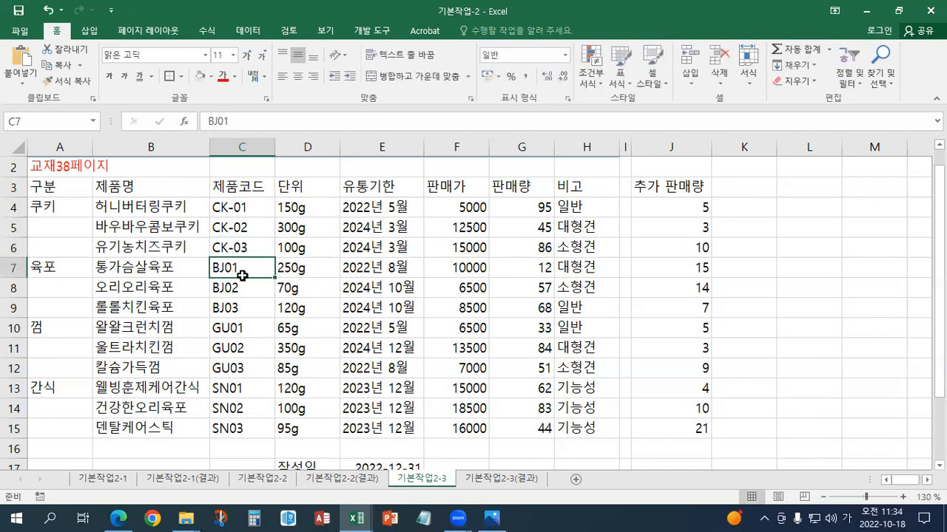
# Step: Hyphenate the 육포 product codes in C7:C9 as BJ-01, BJ-02 and BJ-03
pyautogui.doubleClick(229, 268)
pyautogui.write('-')
pyautogui.press('Return')
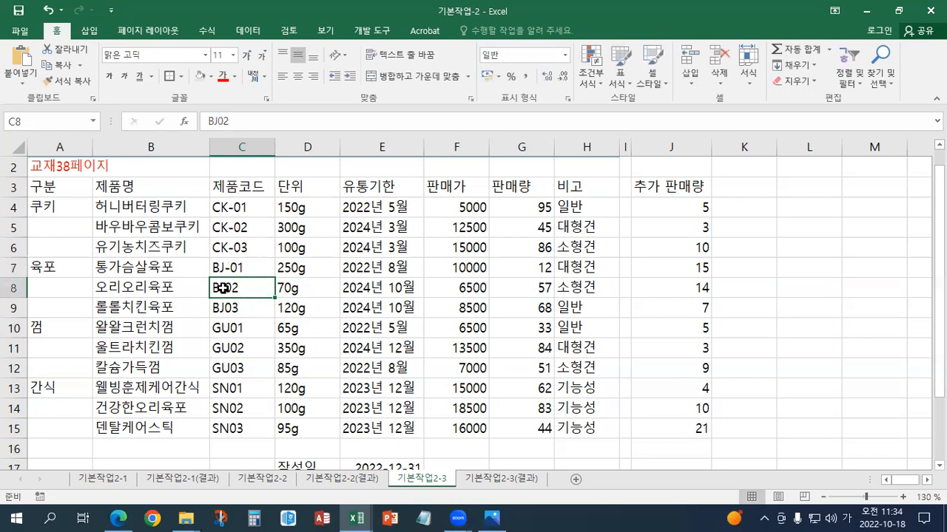
pyautogui.doubleClick(225, 287)
pyautogui.write('-')
pyautogui.press('Return')
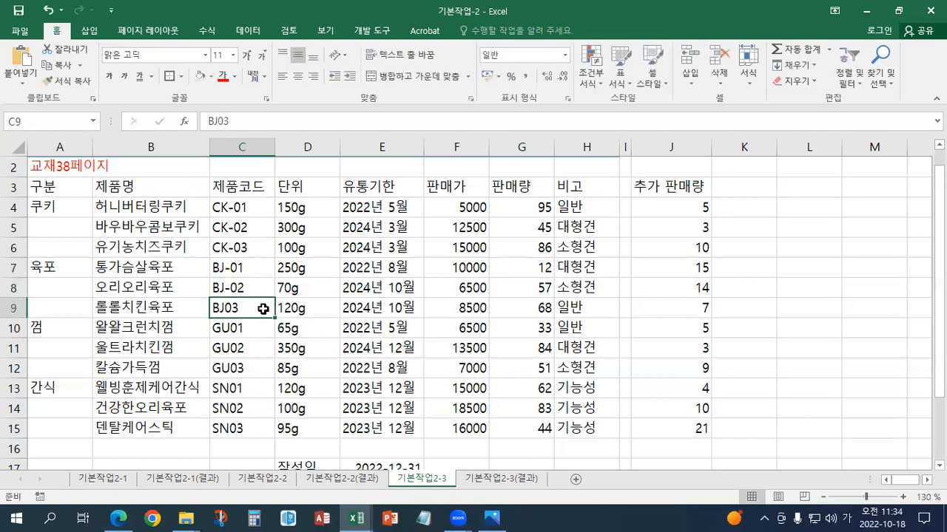
pyautogui.doubleClick(224, 310)
pyautogui.write('-')
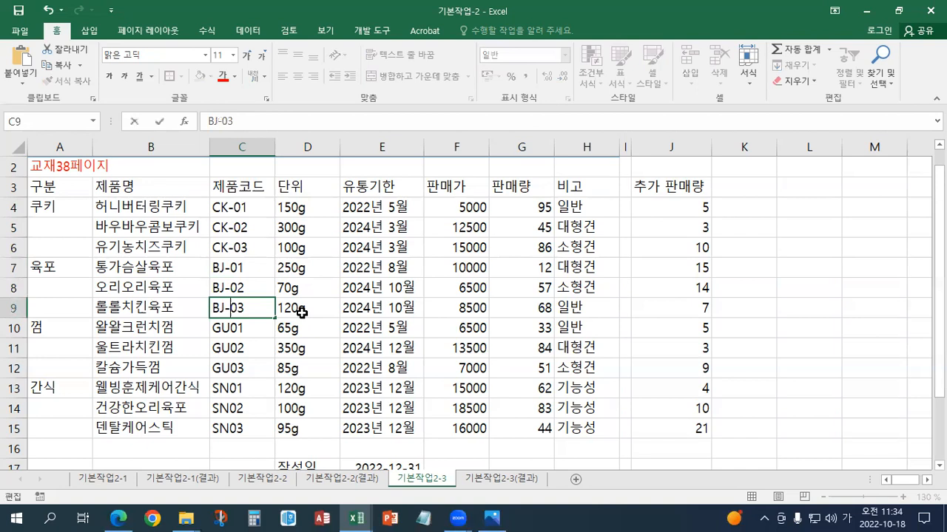
pyautogui.press('Return')
# Step: Hyphenate the 껌 product codes in C10:C12 as GU-01, GU-02 and GU-03
pyautogui.doubleClick(225, 326)
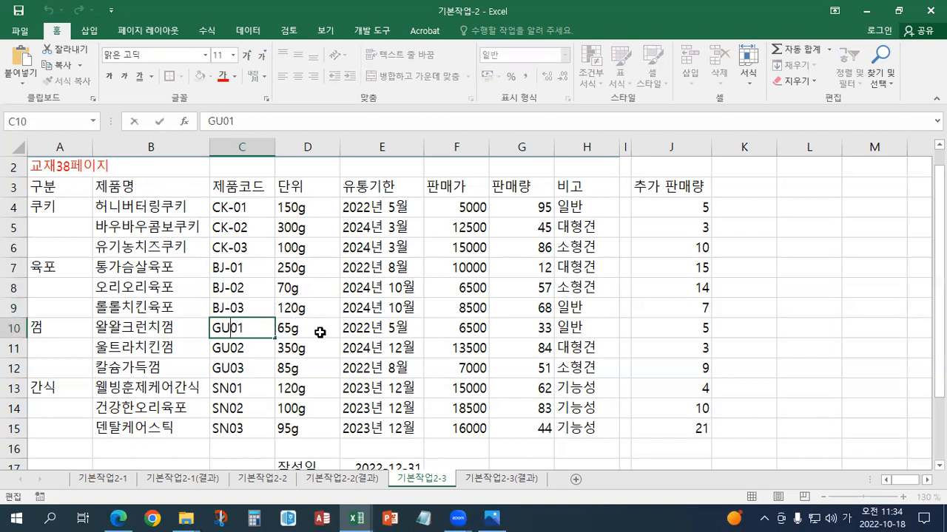
pyautogui.write('-')
pyautogui.press('Return')
pyautogui.doubleClick(230, 348)
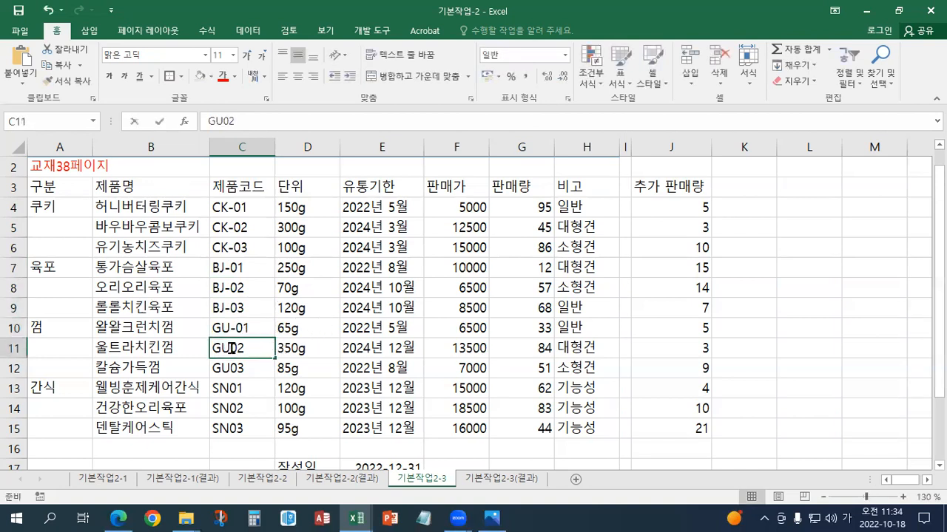
pyautogui.write('-')
pyautogui.press('Return')
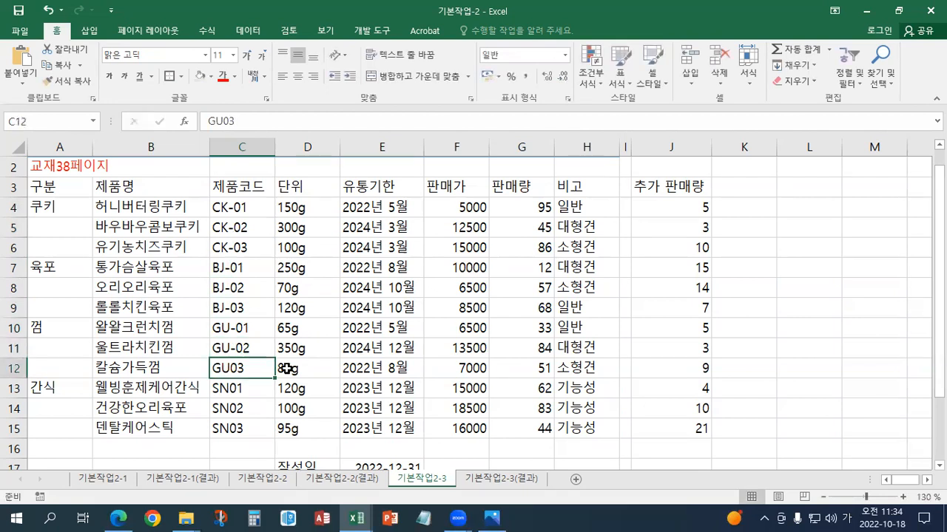
pyautogui.doubleClick(230, 370)
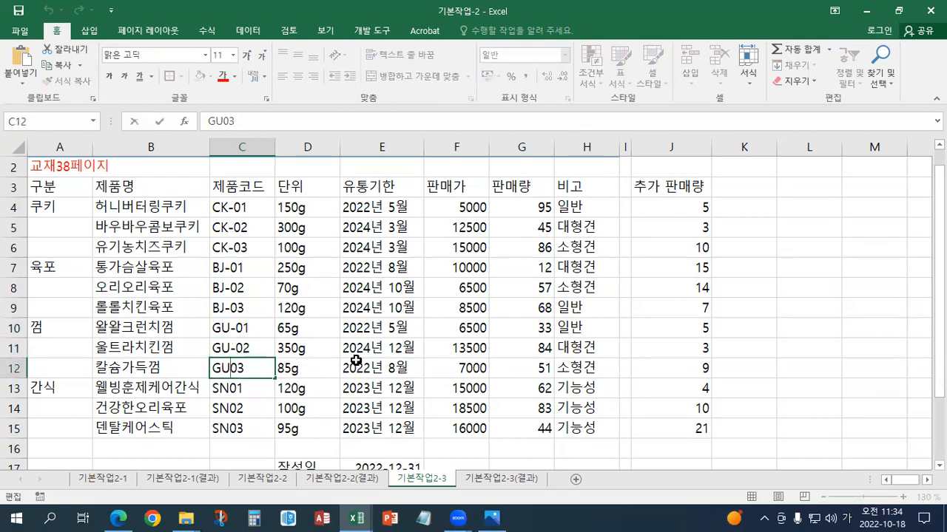
pyautogui.write('-')
pyautogui.press('Return')
# Step: Hyphenate the 간식 product codes in C13:C15 as SN-01, SN-02 and SN-03
pyautogui.doubleClick(228, 388)
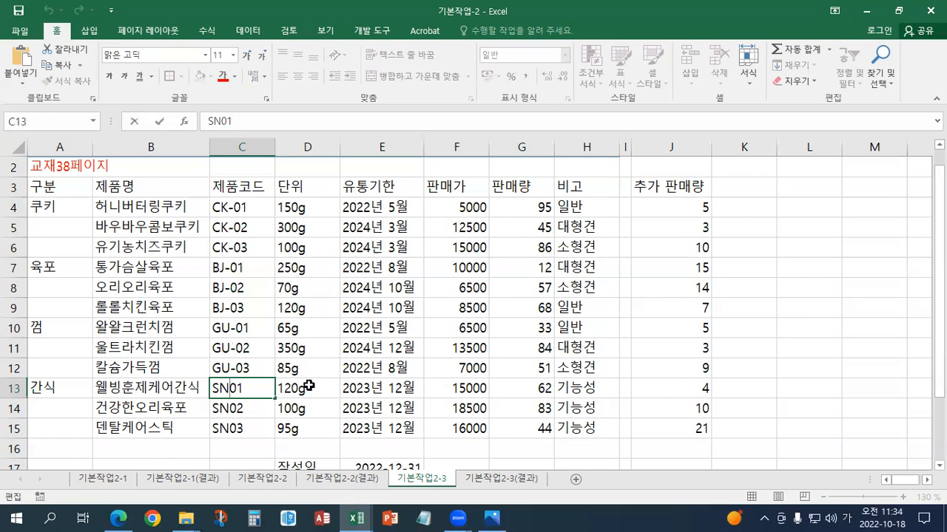
pyautogui.write('-')
pyautogui.press('Return')
pyautogui.doubleClick(230, 408)
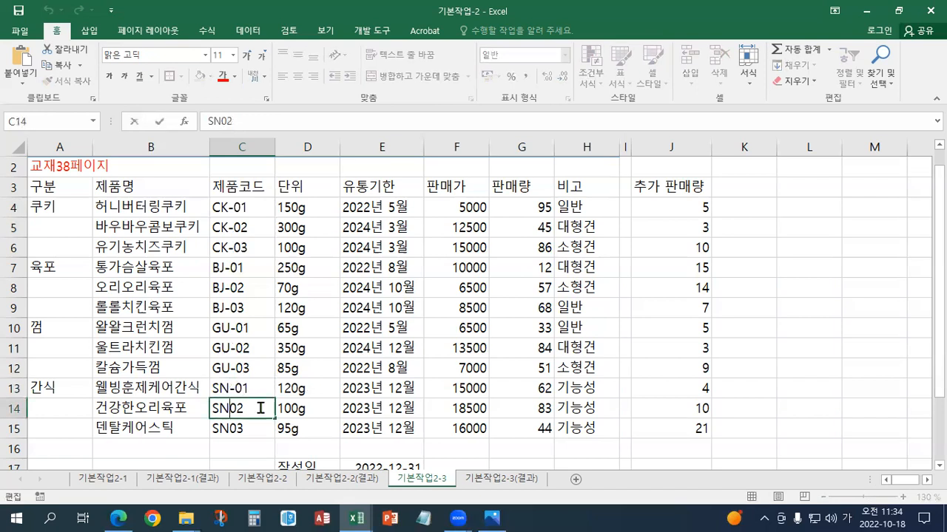
pyautogui.write('-')
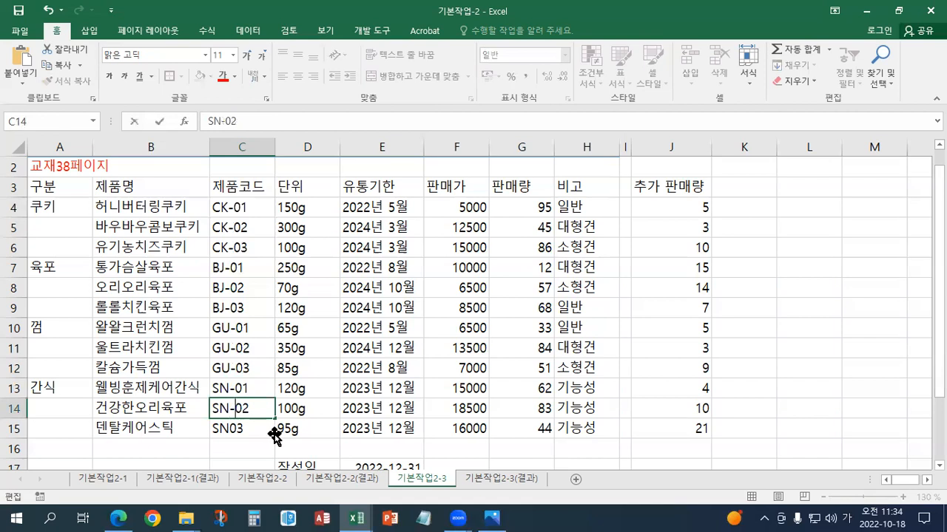
pyautogui.press('Return')
pyautogui.doubleClick(230, 427)
pyautogui.write('-')
pyautogui.press('Return')
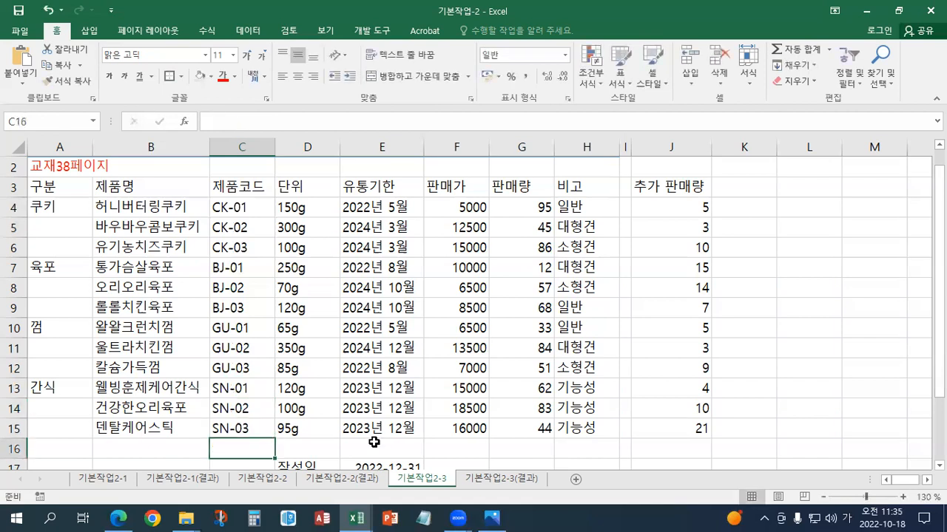
# Step: Merge and center the 구분 cells A4:A6, A7:A9, A10:A12 and A13:A15 as separate category blocks
pyautogui.click(260, 205)
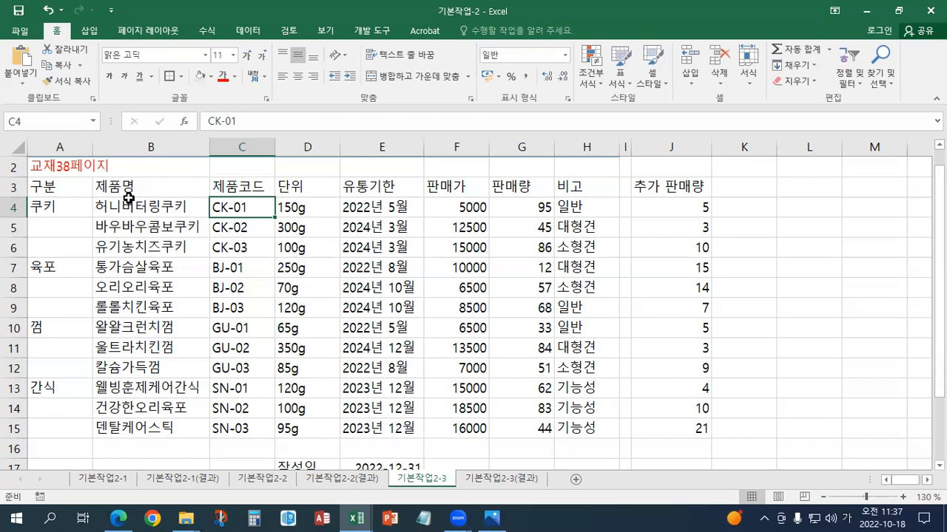
pyautogui.moveTo(67, 211); pyautogui.dragTo(65, 239)
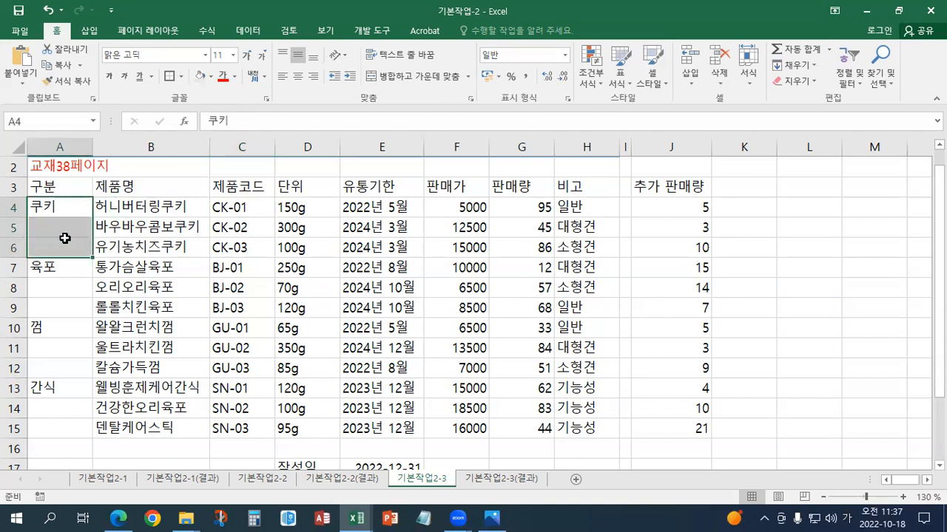
pyautogui.moveTo(74, 266); pyautogui.dragTo(64, 423)
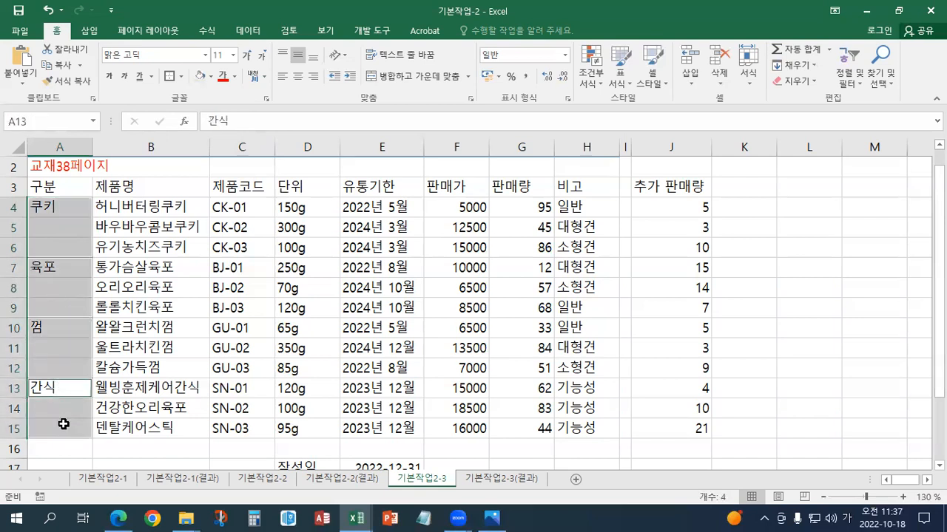
pyautogui.click(395, 77)
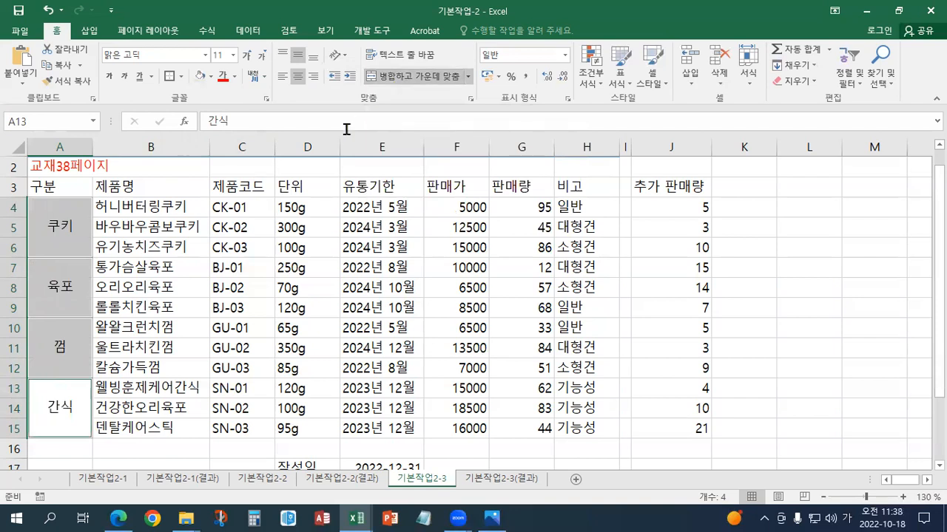
# Step: Fill the header cells A3:H3 and the category cells A4:A15 with the standard yellow color
pyautogui.moveTo(77, 191); pyautogui.dragTo(591, 193)
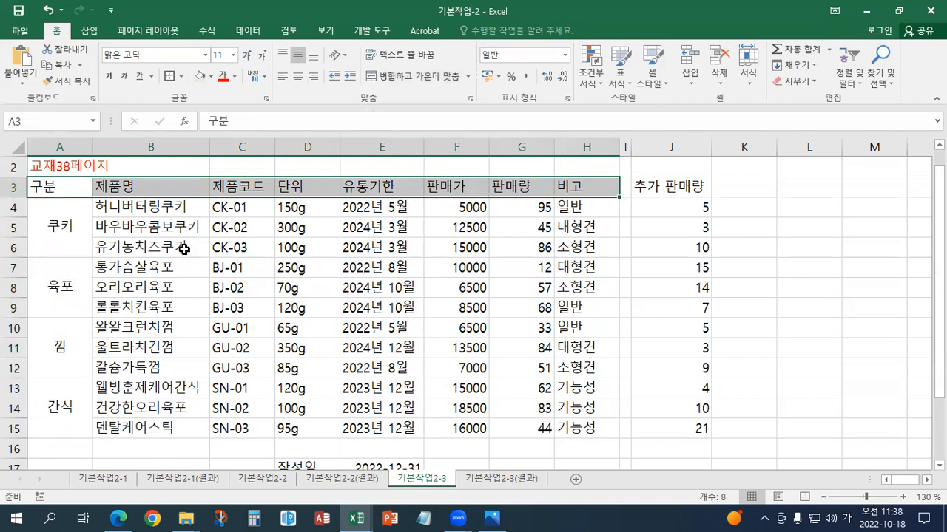
pyautogui.moveTo(68, 217); pyautogui.dragTo(63, 430)
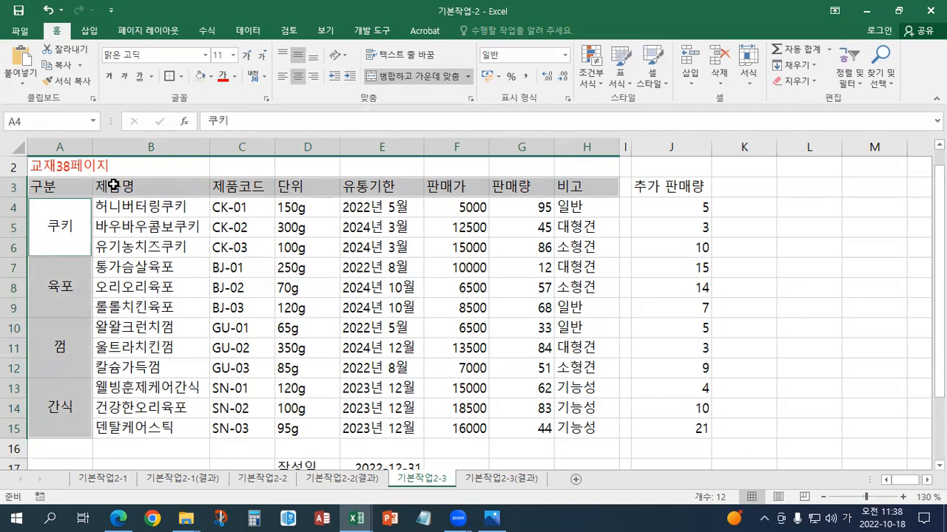
pyautogui.click(212, 77)
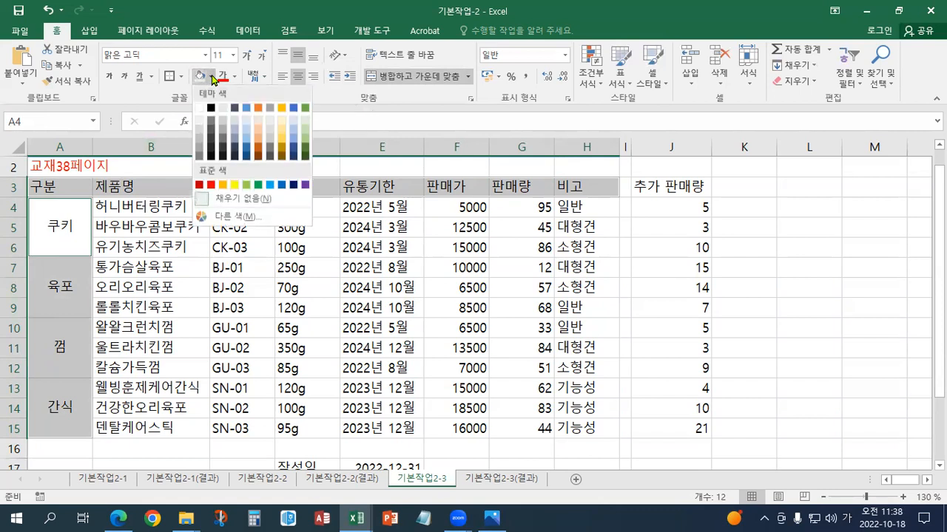
pyautogui.click(234, 185)
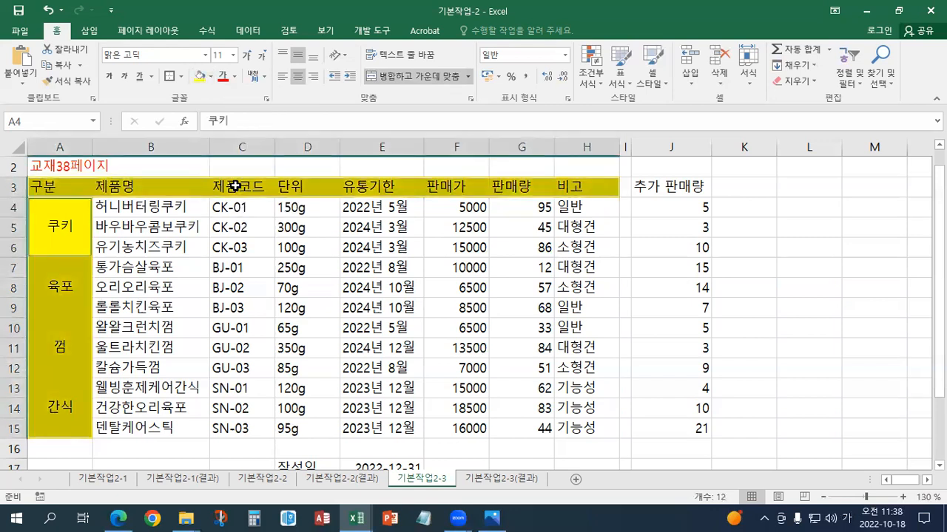
pyautogui.click(234, 247)
# Step: Insert the special character ○ before and after the title text 반려동물 간식 판매 현황 in A1
pyautogui.scroll(1, 234, 249)
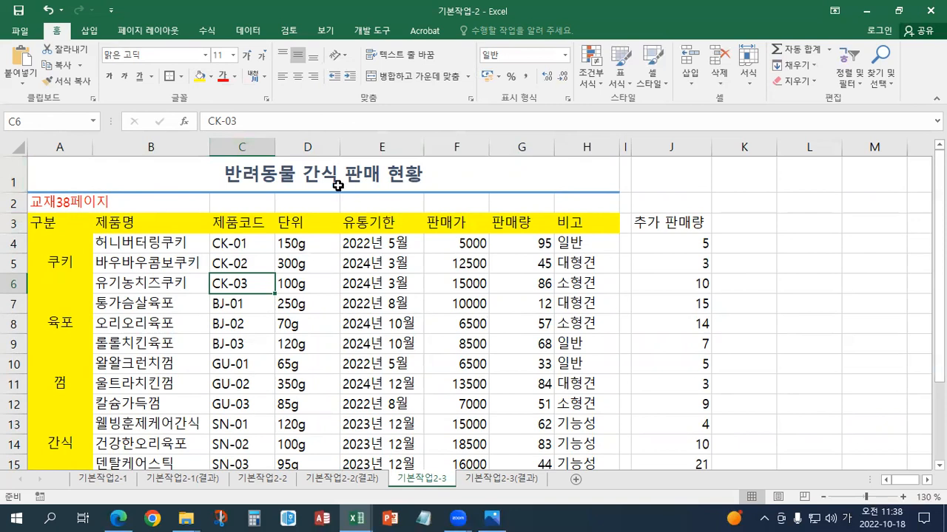
pyautogui.click(248, 178)
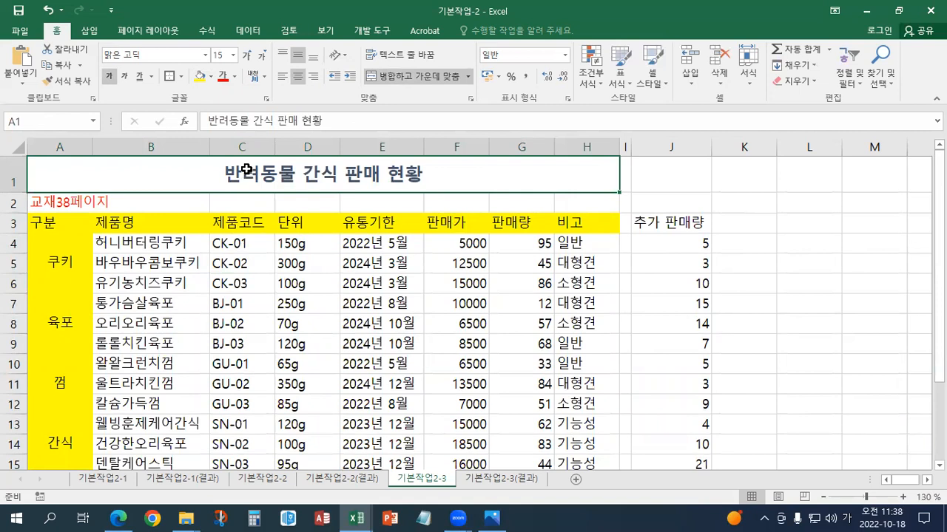
pyautogui.press('F2')
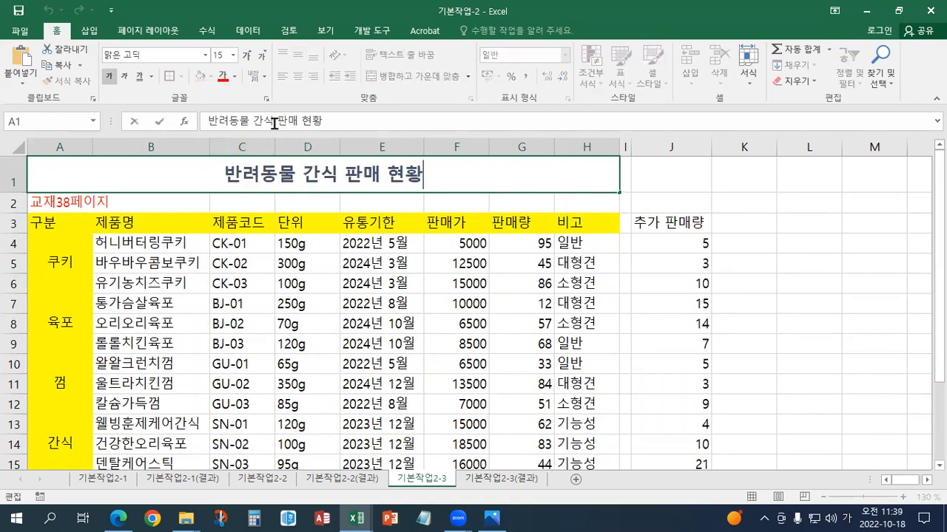
pyautogui.click(227, 175)
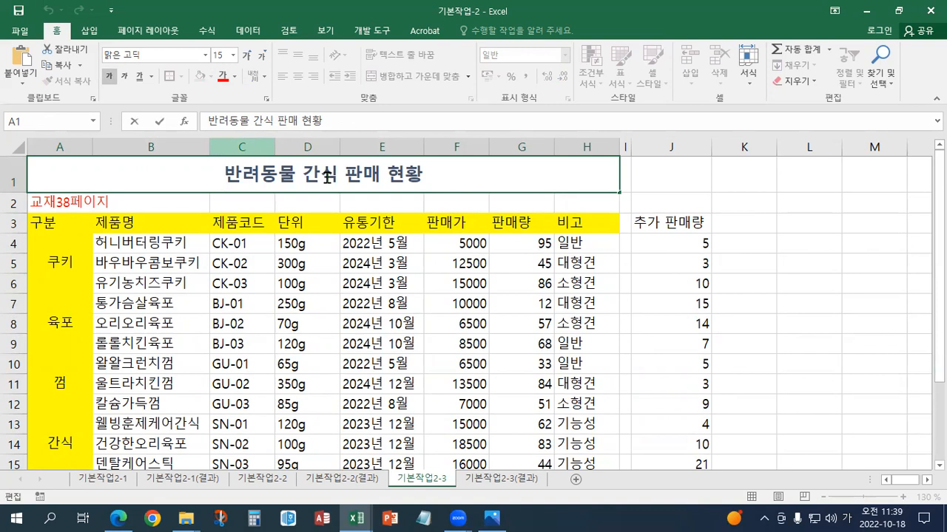
pyautogui.write('ㅁ')
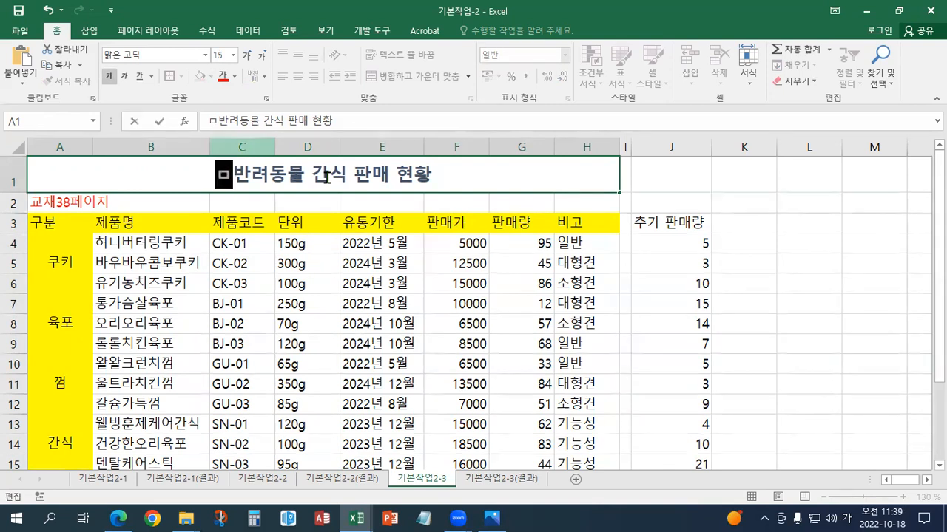
pyautogui.press('Hangul_Hanja')
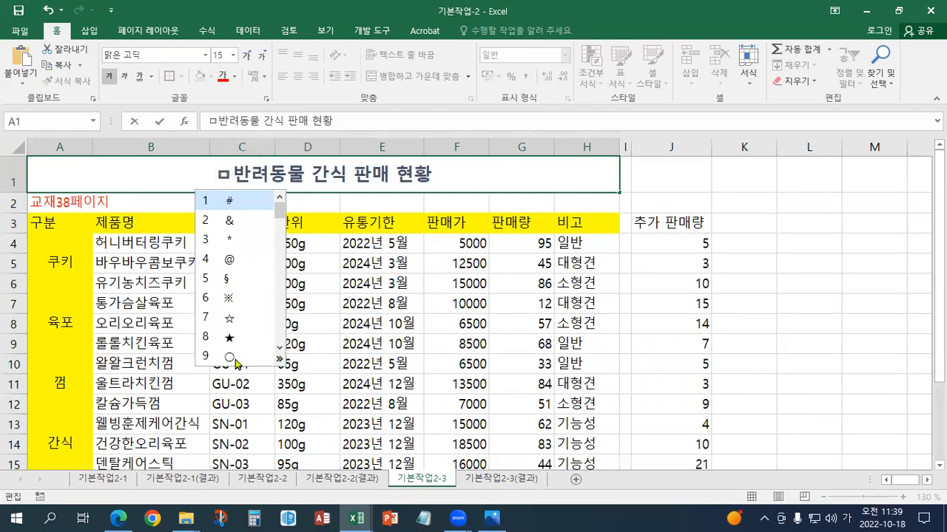
pyautogui.click(235, 360)
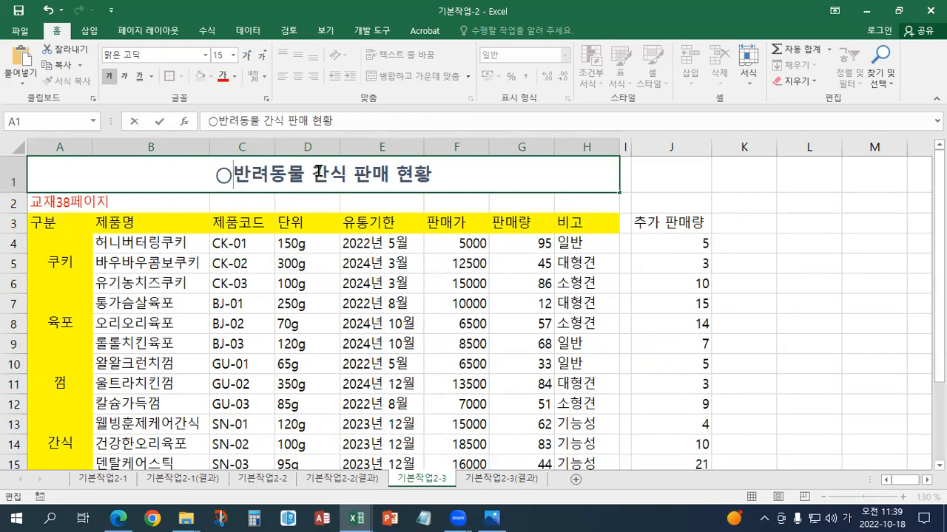
pyautogui.click(434, 174)
pyautogui.write('ㅁ')
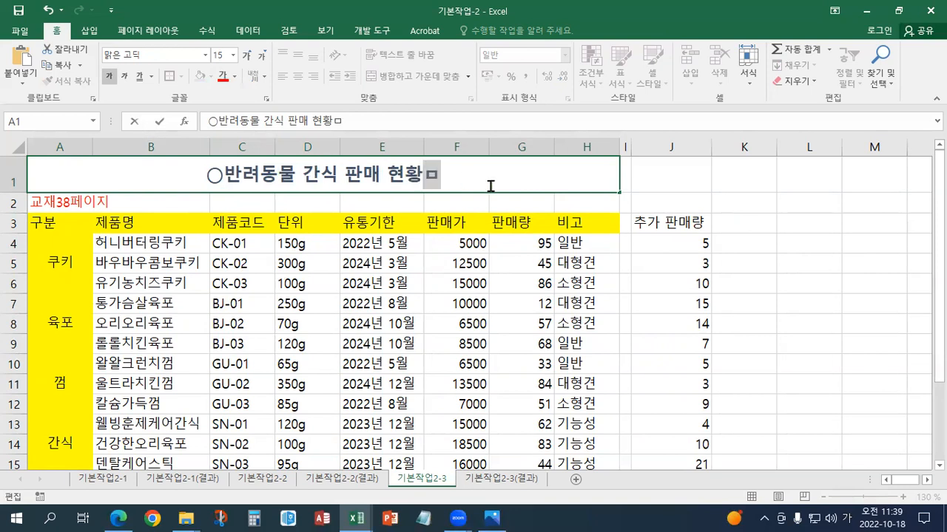
pyautogui.press('Hangul_Hanja')
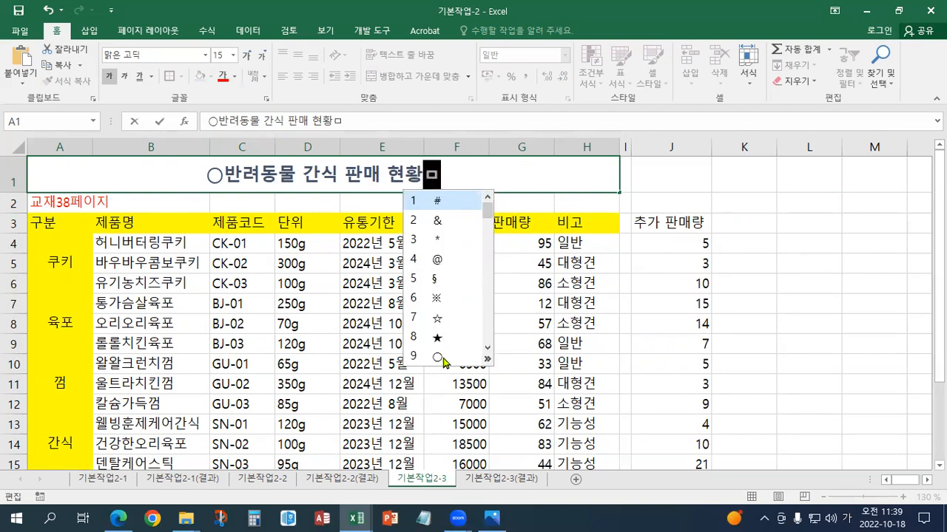
pyautogui.click(440, 357)
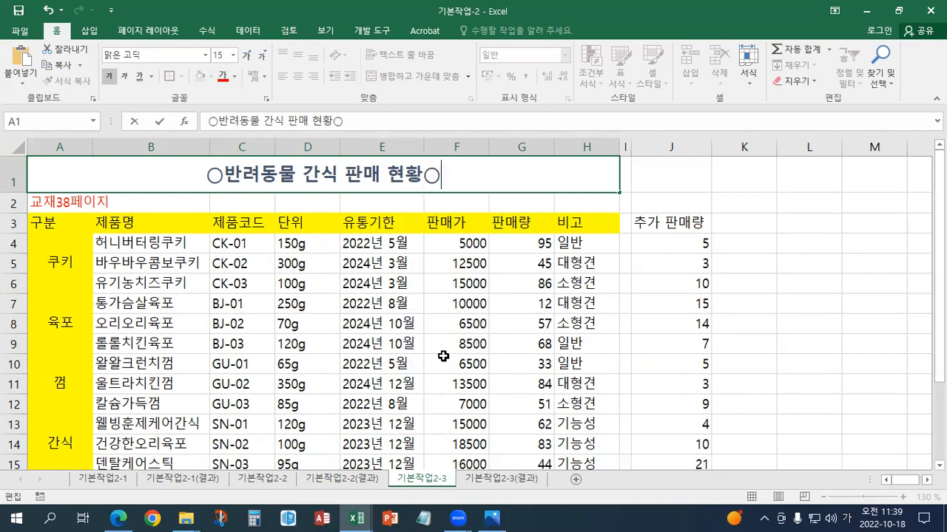
# Step: Copy the leading ○ of the title in A1 and paste it at the end of the title text
pyautogui.moveTo(427, 174); pyautogui.dragTo(440, 175)
pyautogui.click(443, 174)
pyautogui.moveTo(224, 175); pyautogui.dragTo(209, 175)
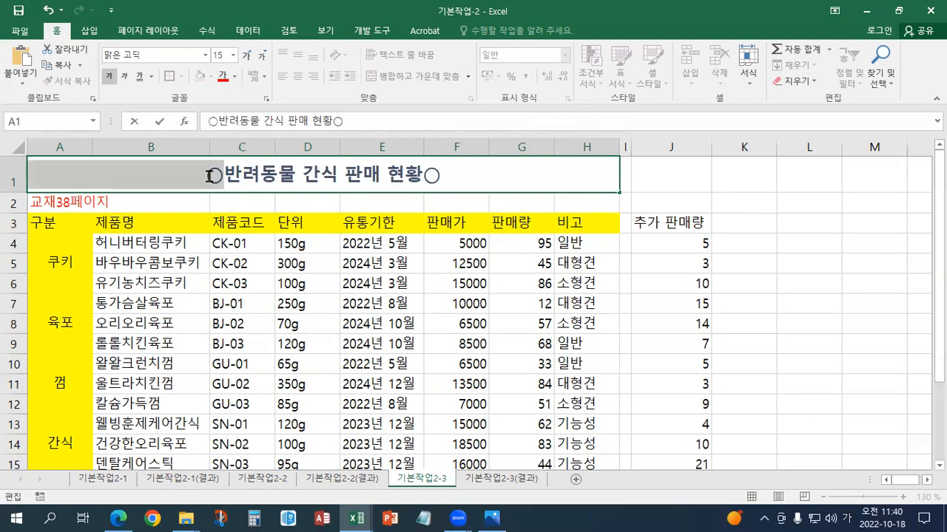
pyautogui.click(54, 66)
pyautogui.click(449, 169)
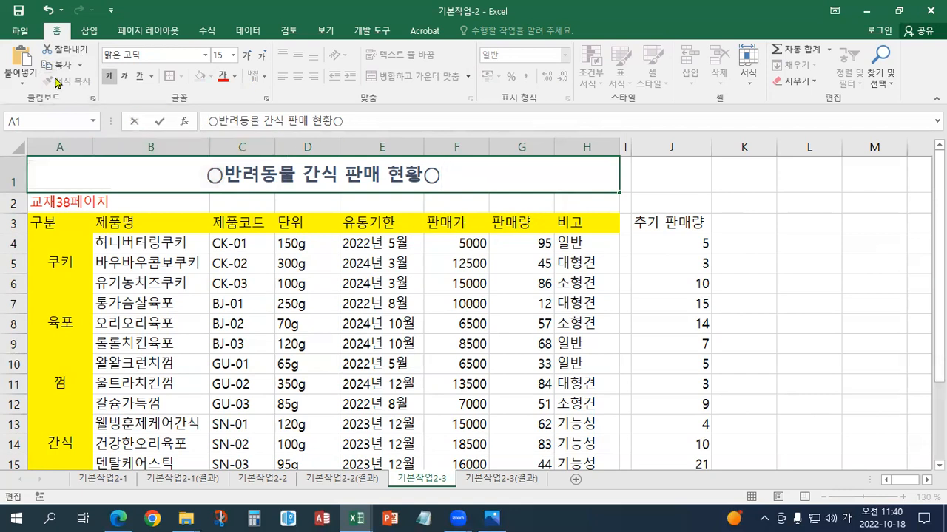
pyautogui.click(21, 62)
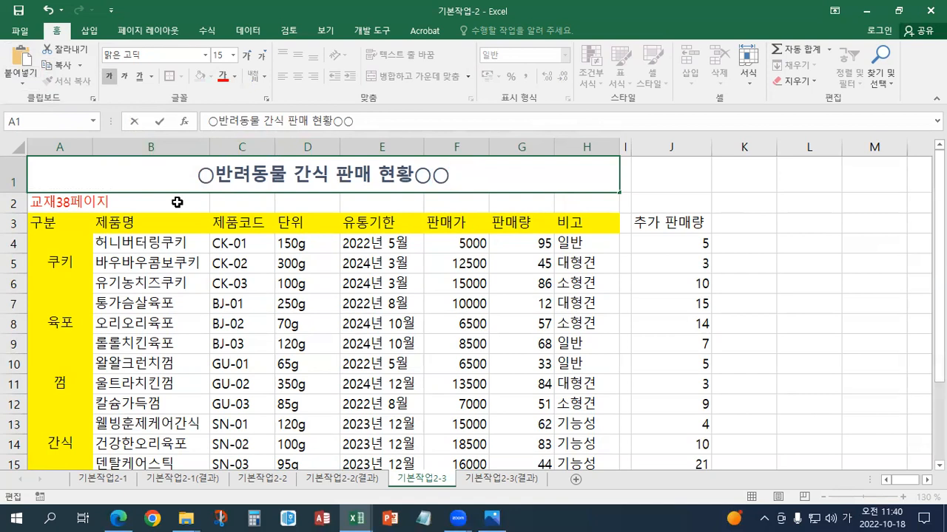
pyautogui.press('Return')
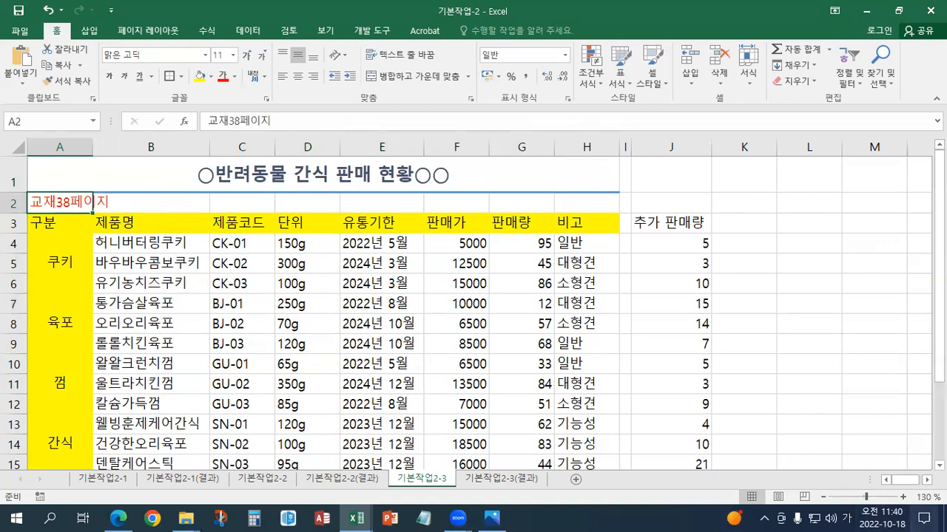
# Step: Apply the currency (통화) number format to the 판매가 values in F4:F15
pyautogui.scroll(-1, 939, 466)
pyautogui.moveTo(455, 188); pyautogui.dragTo(455, 408)
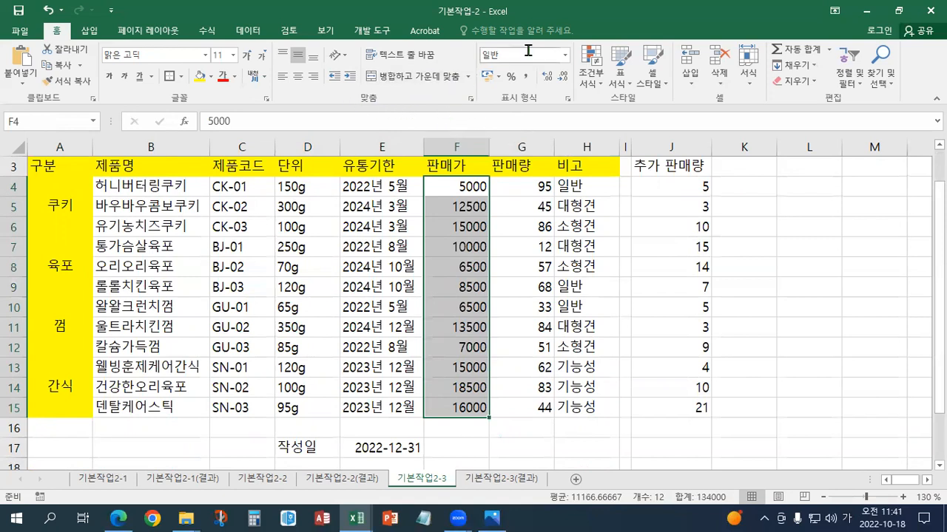
pyautogui.click(565, 60)
pyautogui.click(565, 61)
pyautogui.click(565, 60)
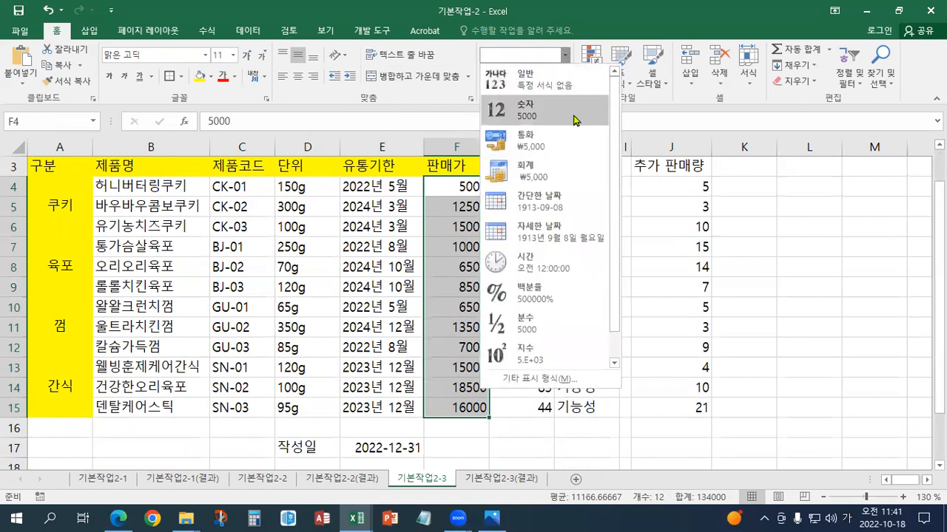
pyautogui.click(542, 145)
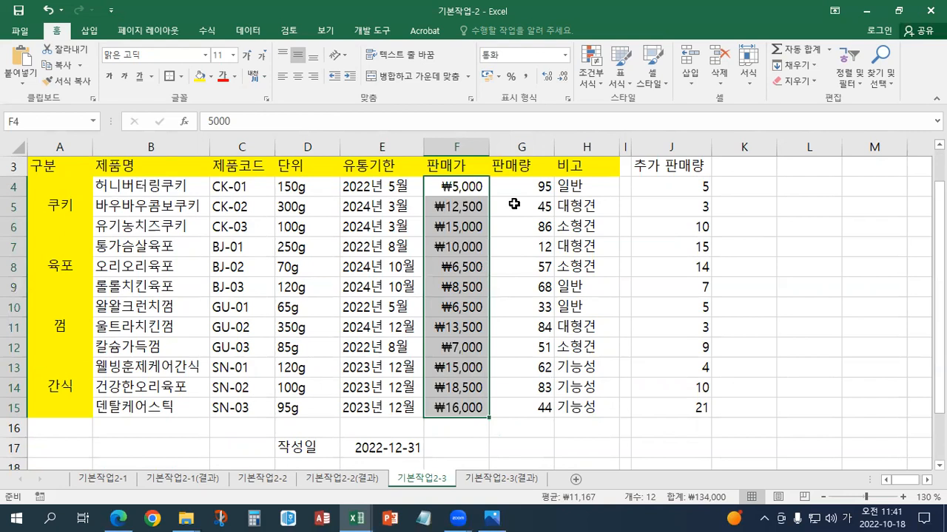
# Step: Apply the custom number format @"까지" to the 유통기한 cells E4:E15
pyautogui.moveTo(374, 189); pyautogui.dragTo(362, 406)
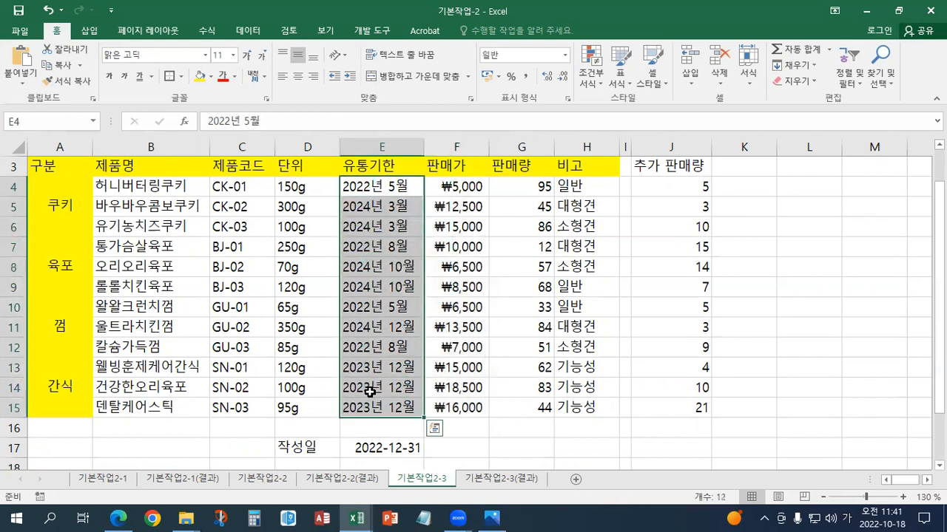
pyautogui.click(567, 100)
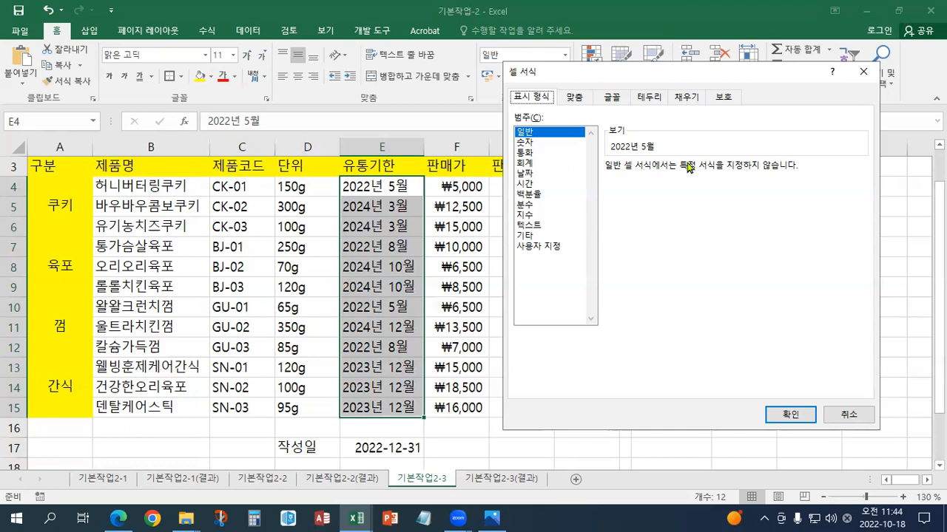
pyautogui.moveTo(629, 82); pyautogui.dragTo(626, 84)
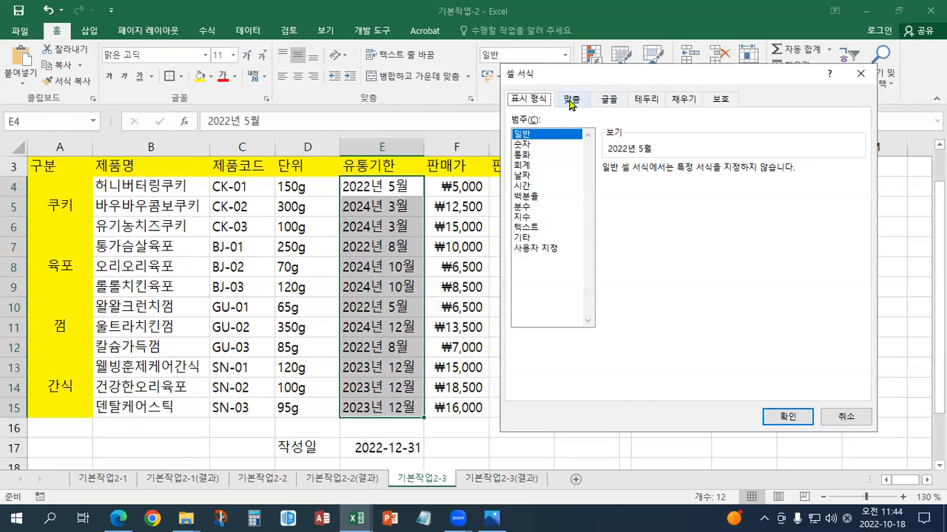
pyautogui.click(544, 249)
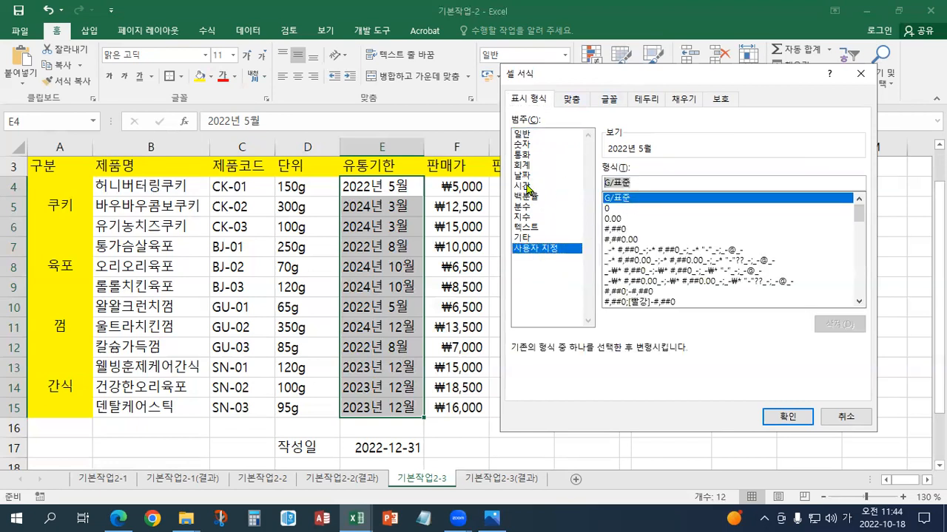
pyautogui.write('@"')
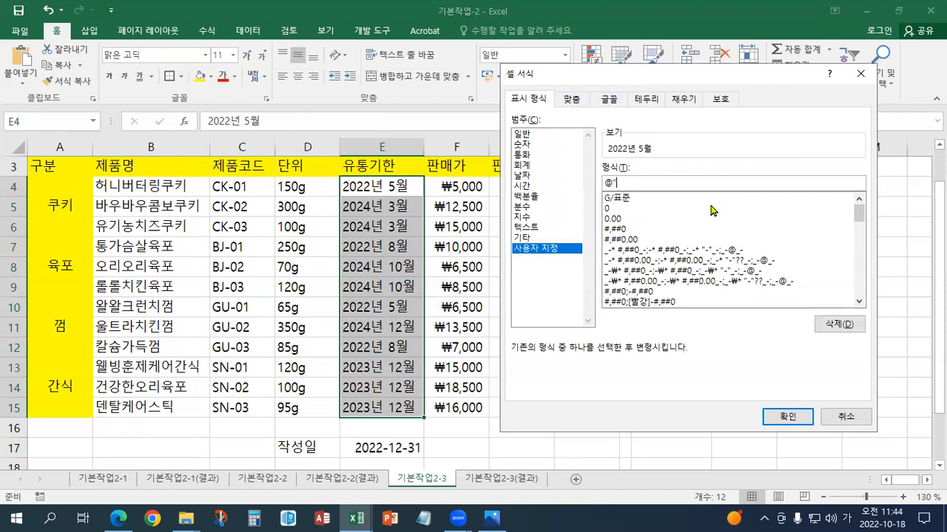
pyautogui.write('까지"')
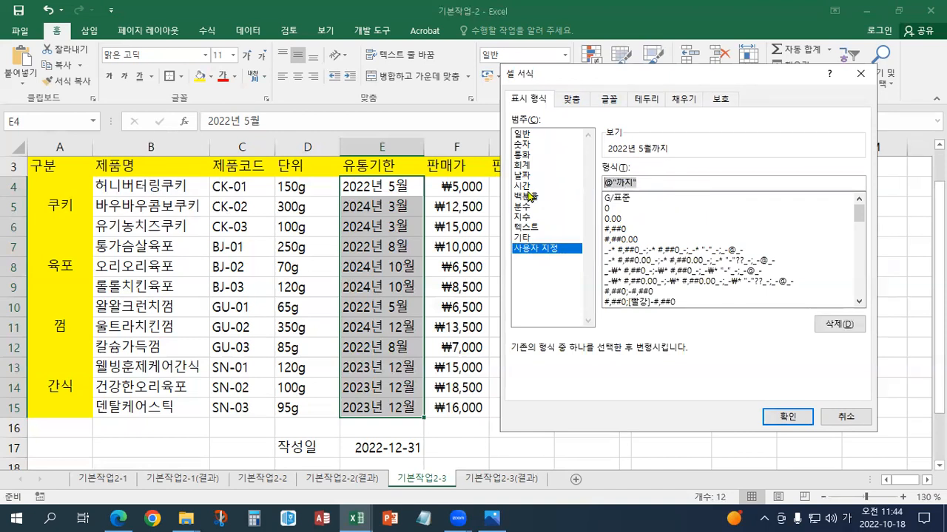
pyautogui.click(787, 416)
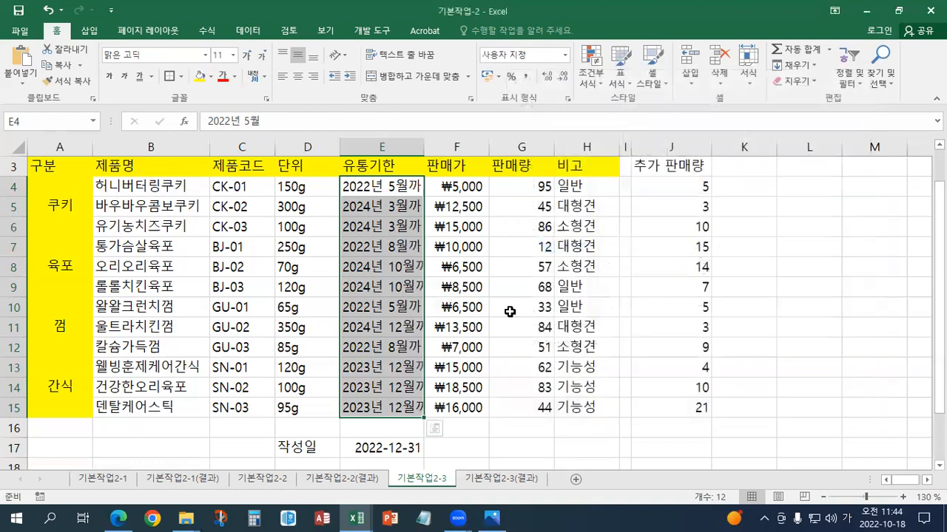
# Step: Paste the format code @"까지" into E16, make it bold and transfer it to E2 as a note above 유통기한
pyautogui.click(399, 425)
pyautogui.hotkey('ctrl', 'v')
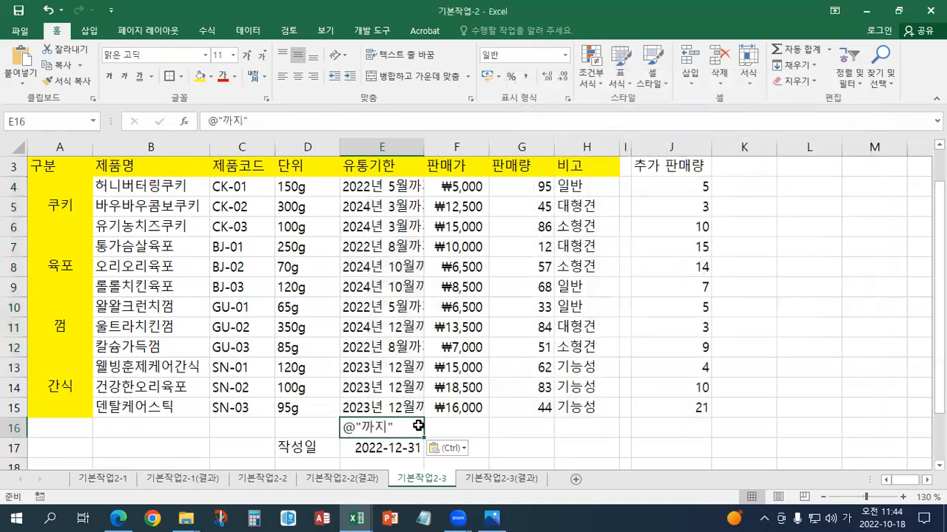
pyautogui.hotkey('ctrl', 'b')
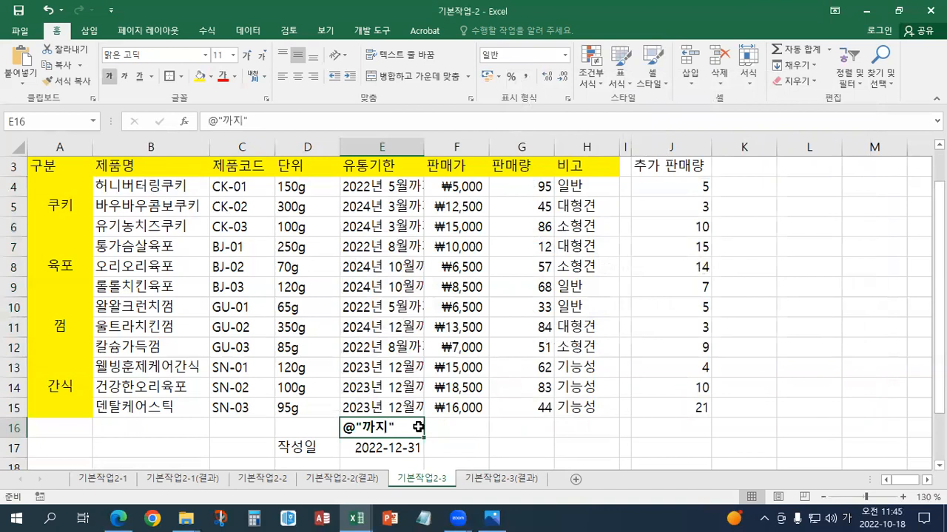
pyautogui.hotkey('ctrl', 'c')
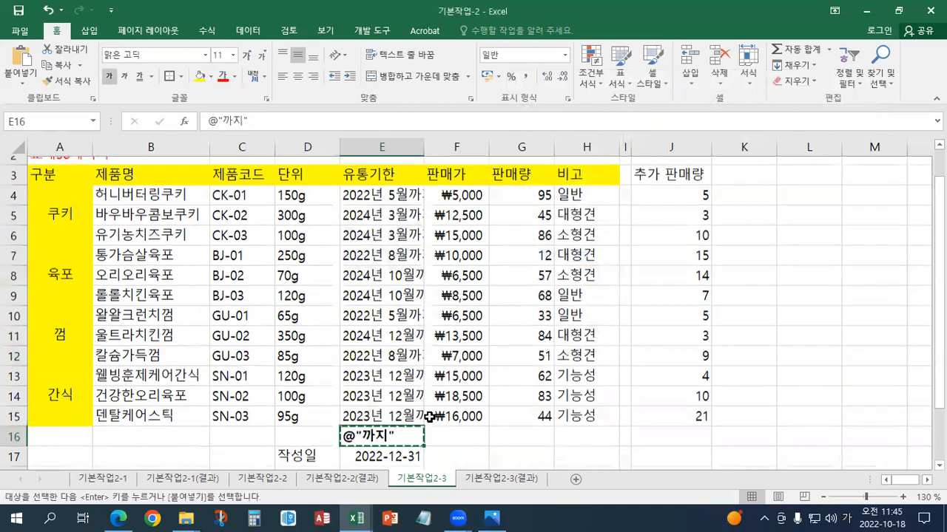
pyautogui.scroll(2, 414, 414)
pyautogui.click(390, 207)
pyautogui.press('Return')
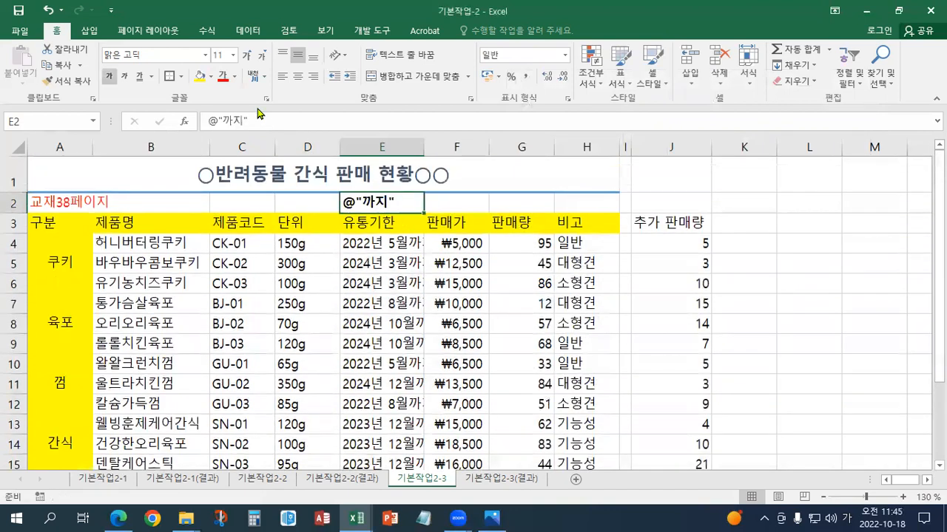
# Step: Apply all borders (모든 테두리) to the table range A3:H15
pyautogui.click(939, 466)
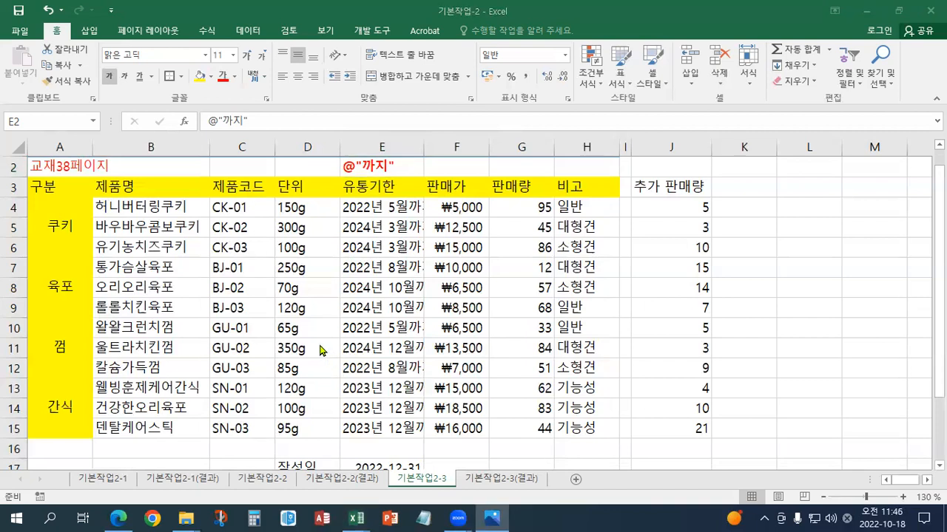
pyautogui.moveTo(73, 185); pyautogui.dragTo(591, 429)
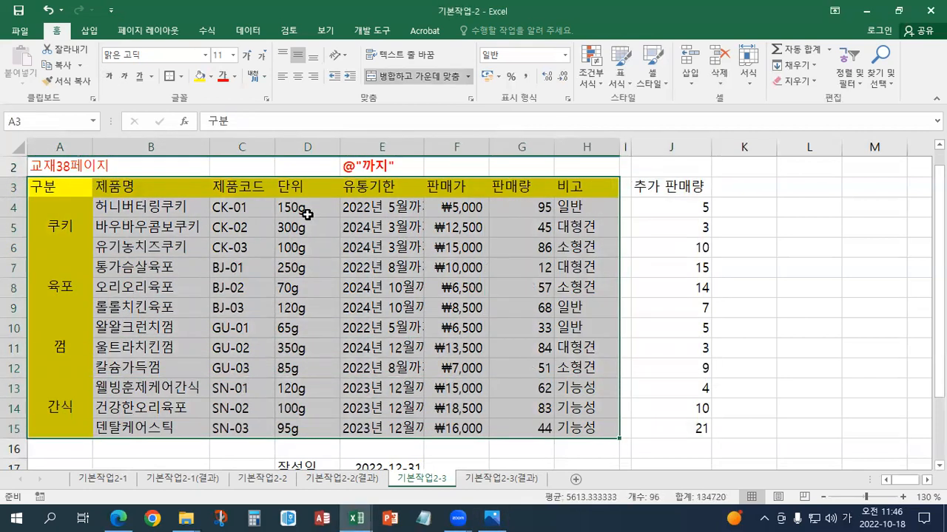
pyautogui.click(181, 76)
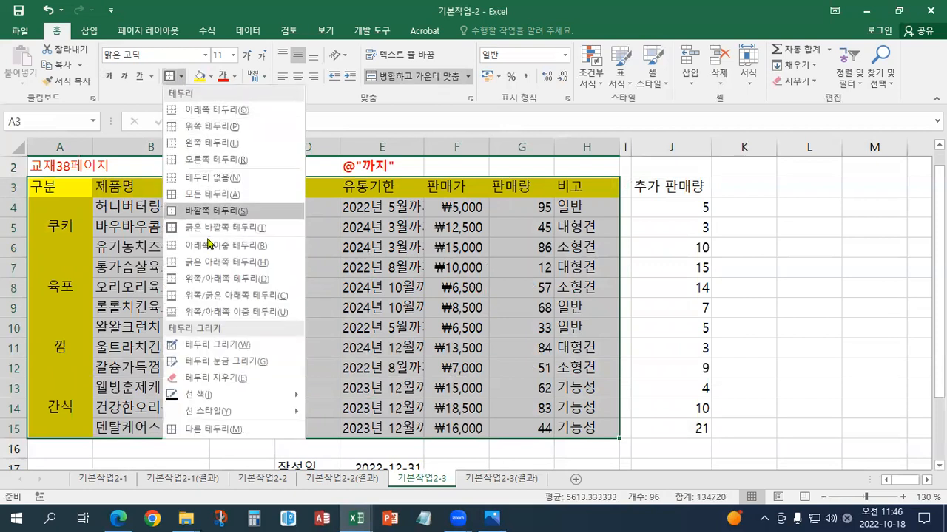
pyautogui.click(222, 193)
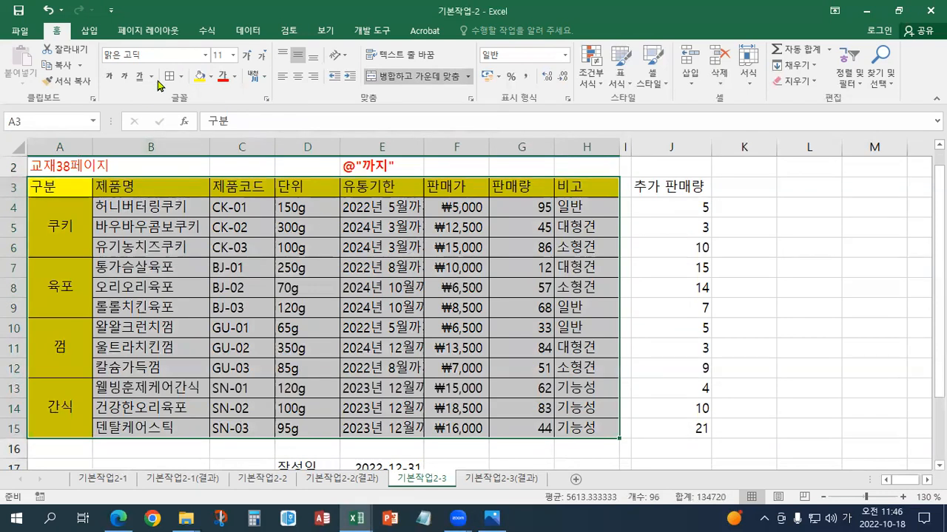
pyautogui.click(181, 78)
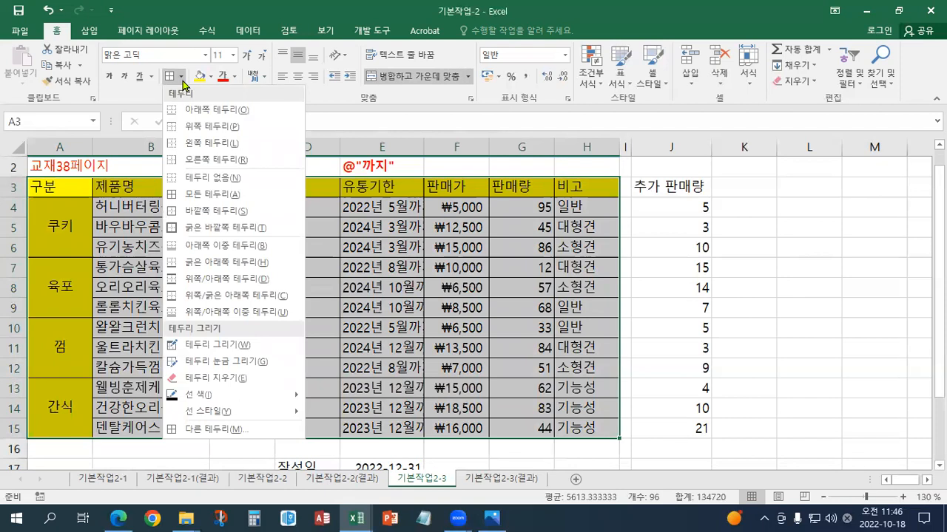
pyautogui.click(181, 80)
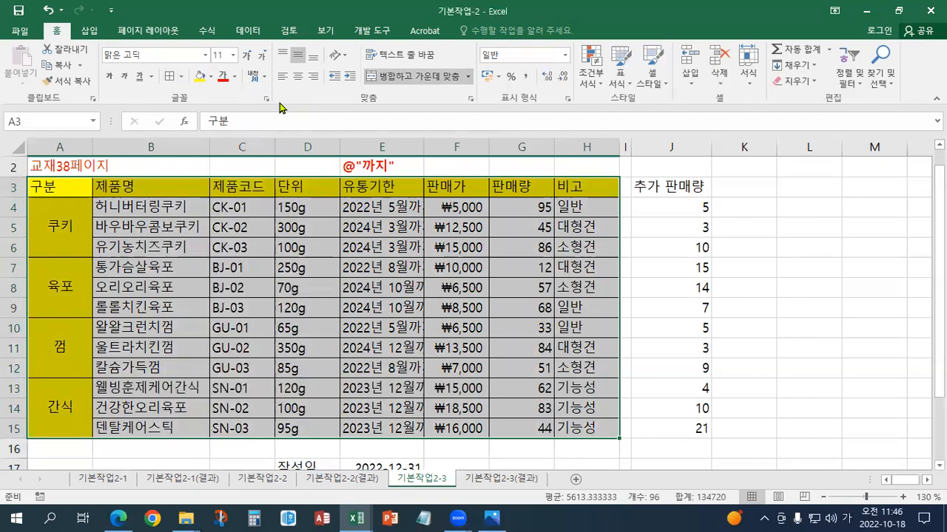
pyautogui.click(181, 78)
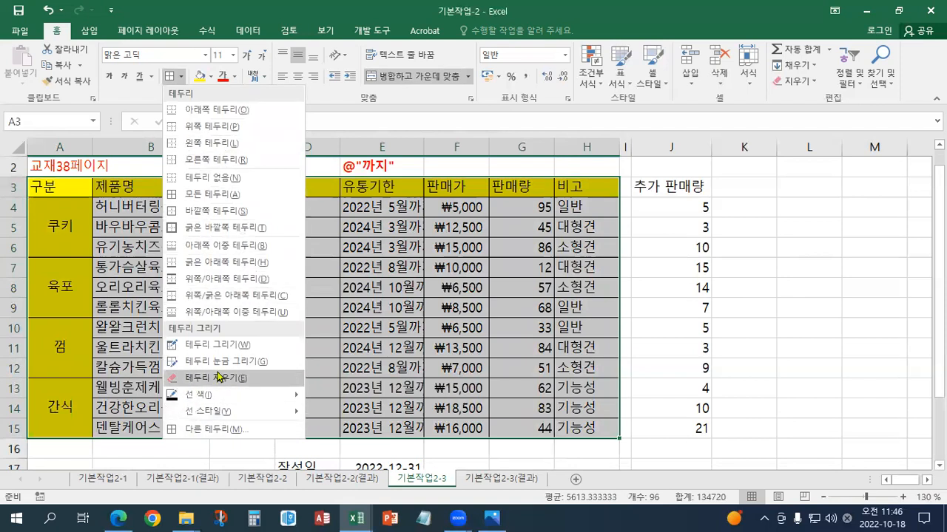
pyautogui.click(214, 23)
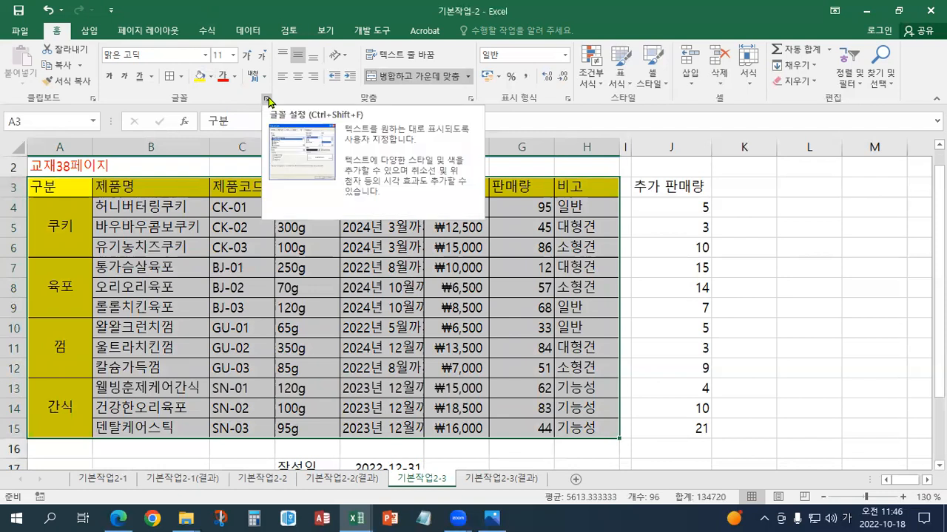
# Step: Check instruction 5 in the textbook image, then set A3:H15's border color to standard blue (파랑) with inside and outline borders in Format Cells
pyautogui.click(266, 99)
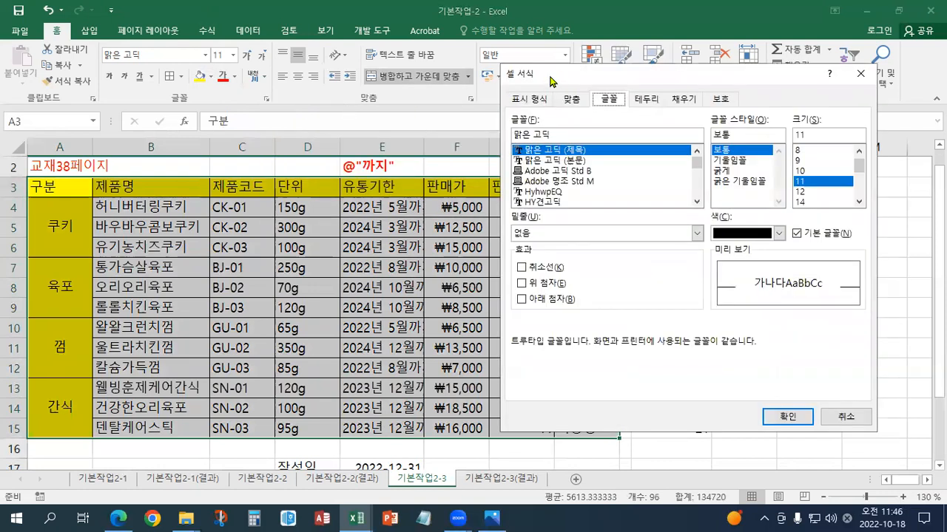
pyautogui.moveTo(550, 80); pyautogui.dragTo(238, 79)
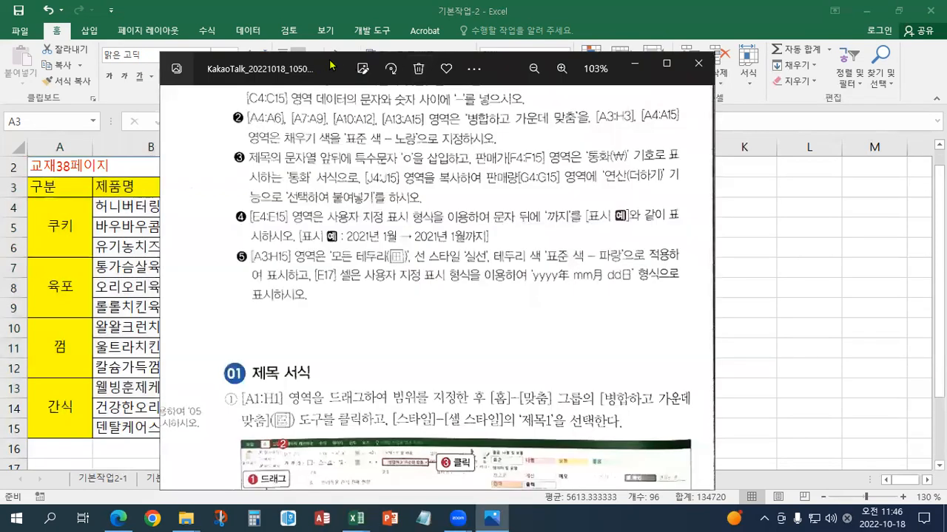
pyautogui.doubleClick(329, 65)
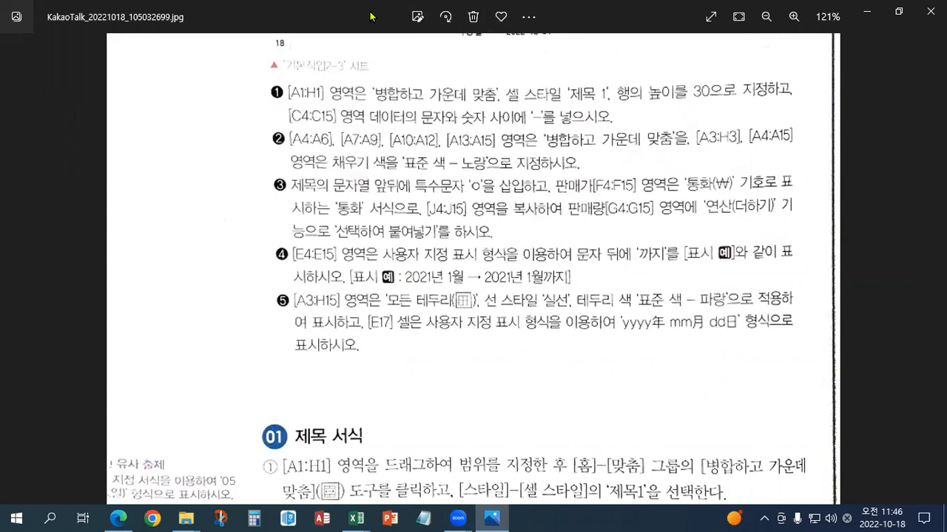
pyautogui.press('Escape')
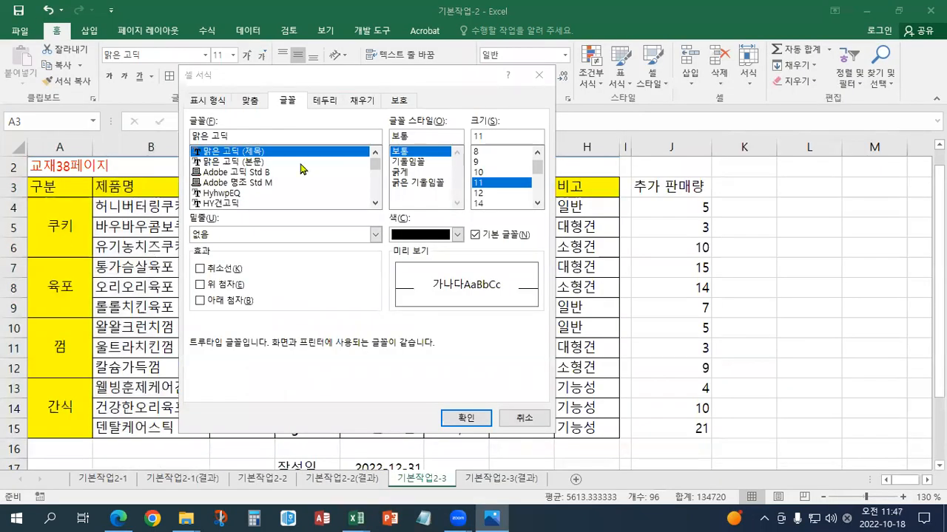
pyautogui.click(326, 101)
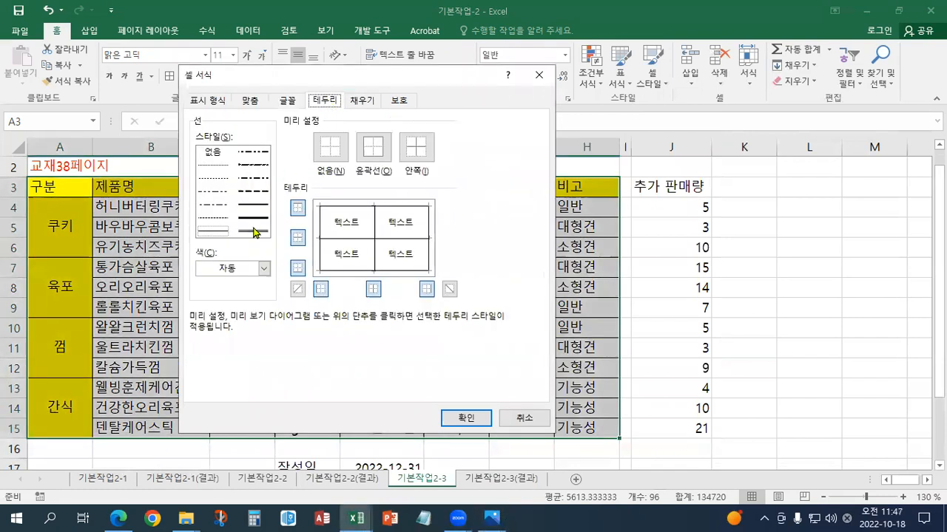
pyautogui.click(264, 268)
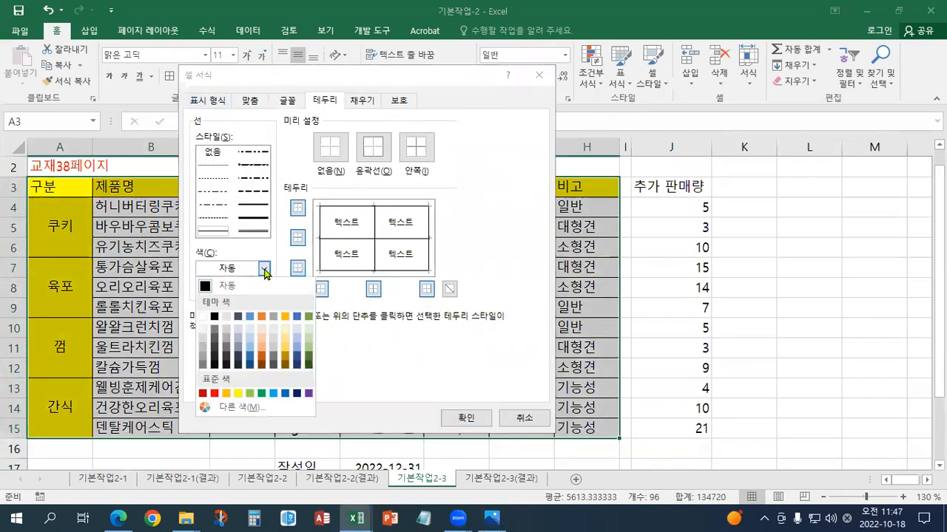
pyautogui.click(284, 394)
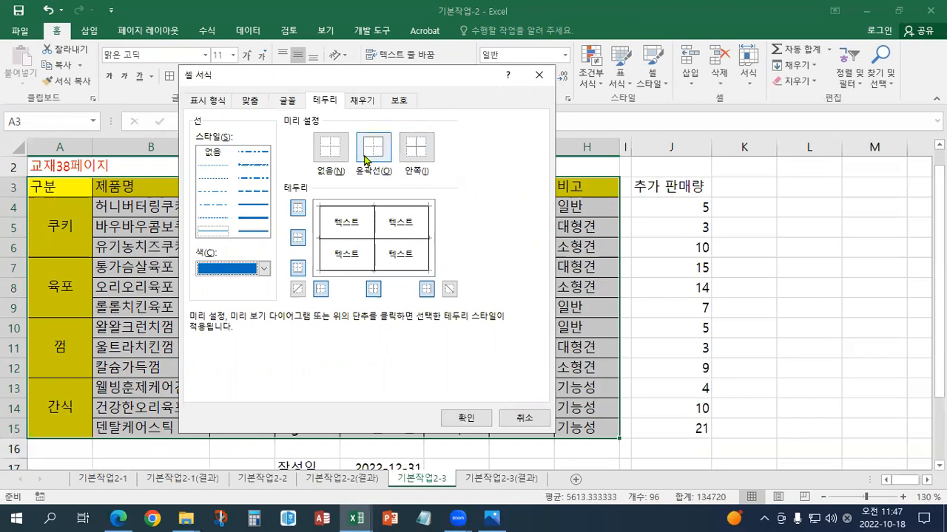
pyautogui.click(415, 160)
pyautogui.click(369, 160)
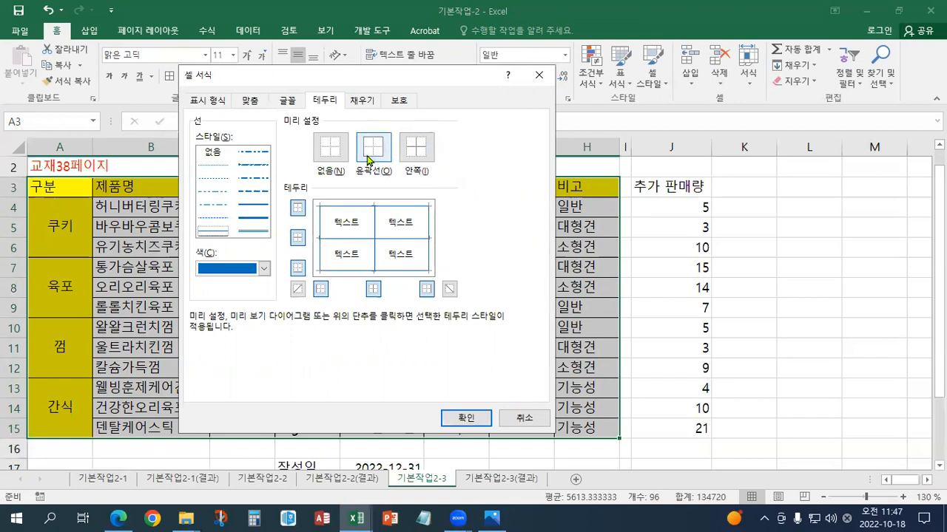
# Step: Clear the preset borders of A3:H15 and reapply every horizontal and vertical blue border individually, then accept the cell format
pyautogui.click(330, 148)
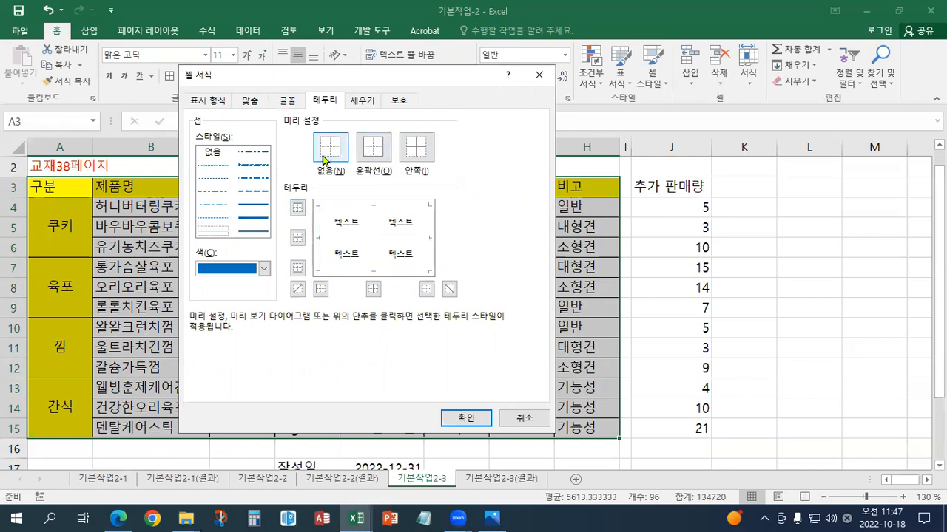
pyautogui.click(297, 208)
pyautogui.click(298, 237)
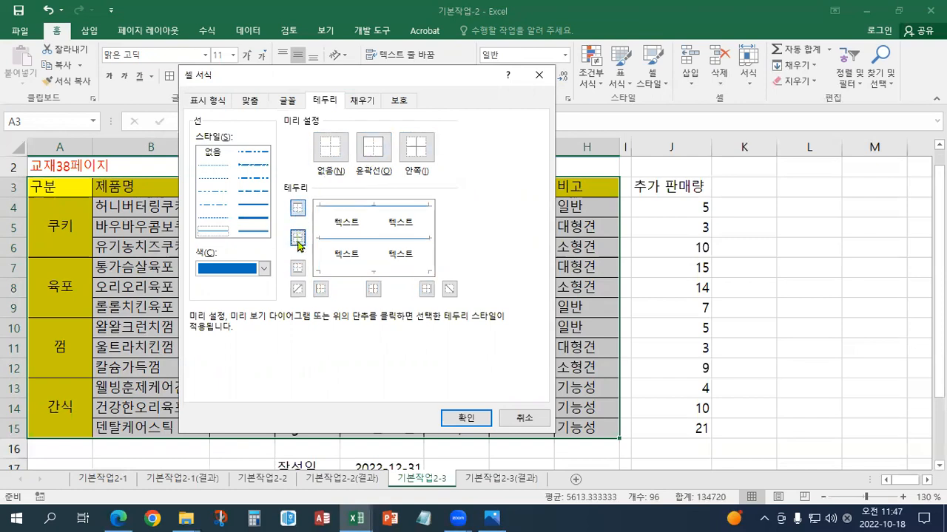
pyautogui.click(297, 268)
pyautogui.click(320, 288)
pyautogui.click(371, 290)
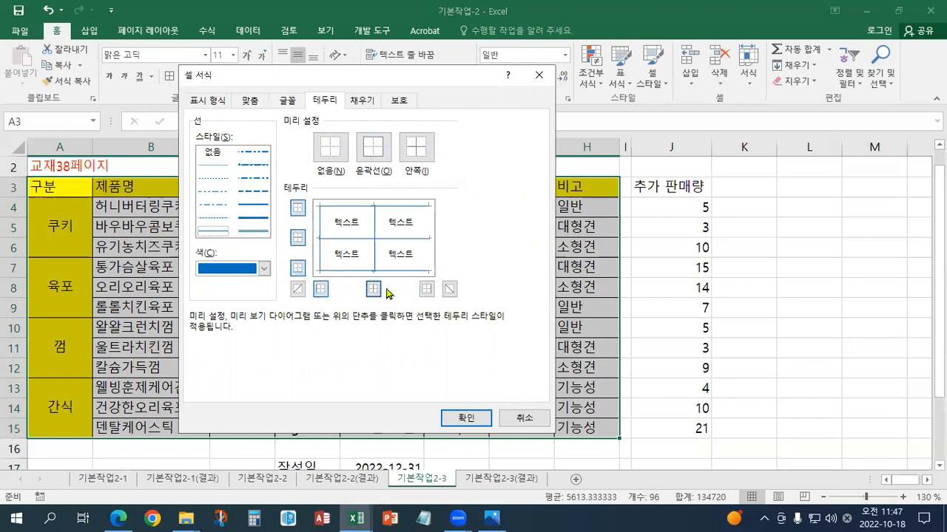
pyautogui.click(426, 288)
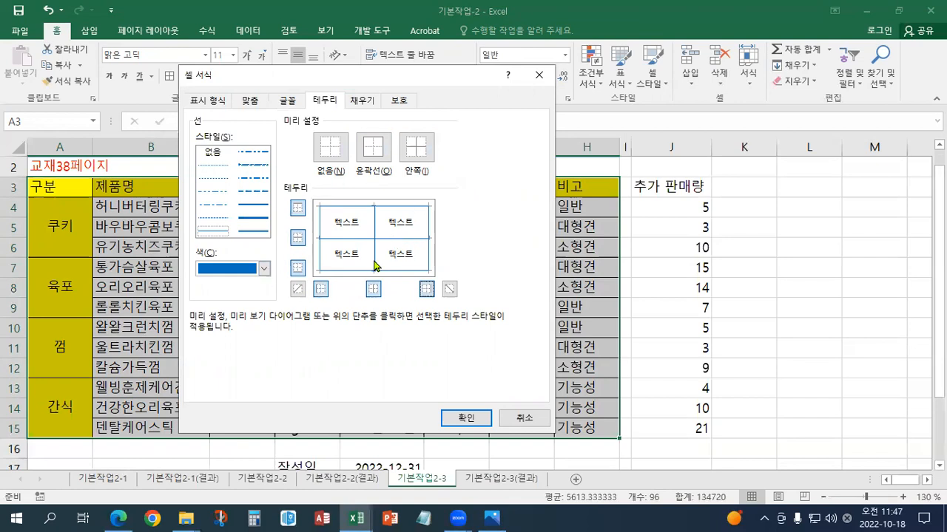
pyautogui.click(453, 417)
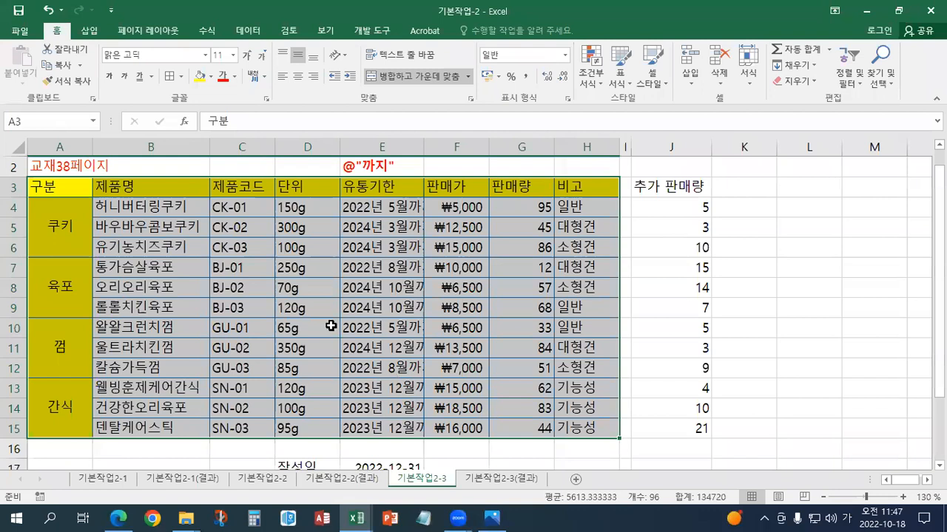
# Step: Choose standard blue (파랑) as the line color for drawing borders
pyautogui.click(181, 76)
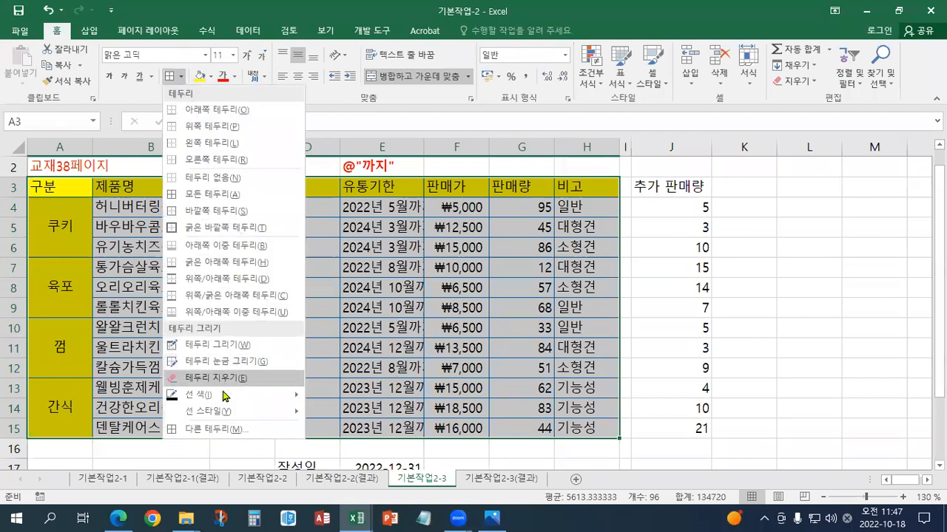
pyautogui.moveTo(226, 397)
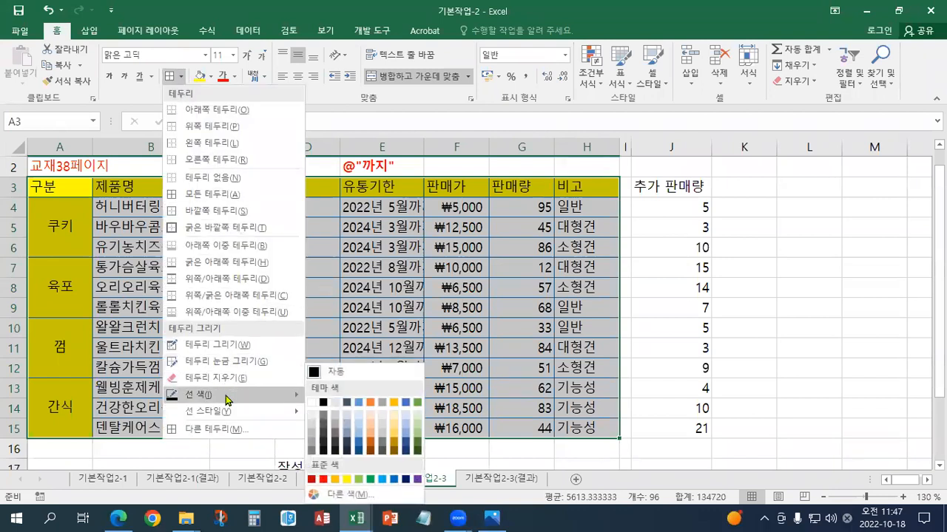
pyautogui.click(394, 481)
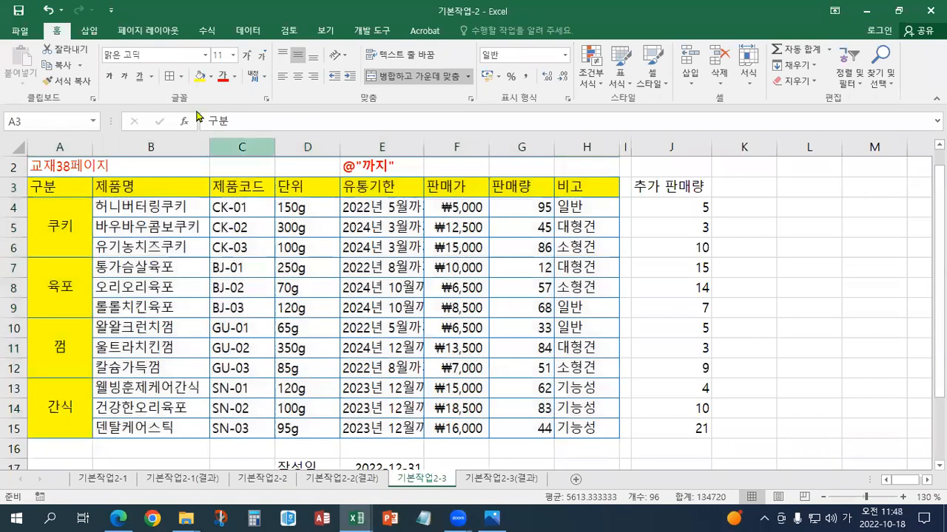
# Step: Apply all borders (모든 테두리) in the chosen blue line color to A3:H15 and look over the available line styles
pyautogui.click(182, 77)
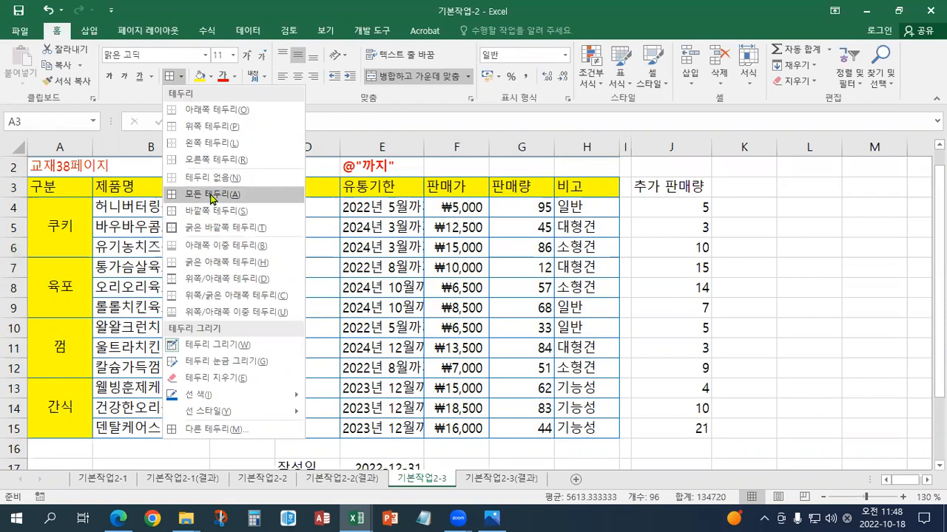
pyautogui.click(213, 195)
pyautogui.click(181, 77)
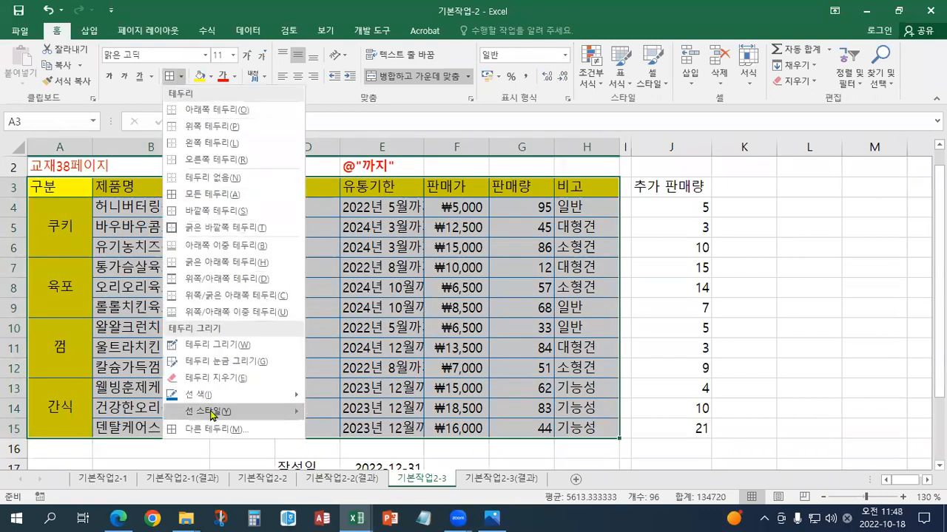
pyautogui.moveTo(213, 412)
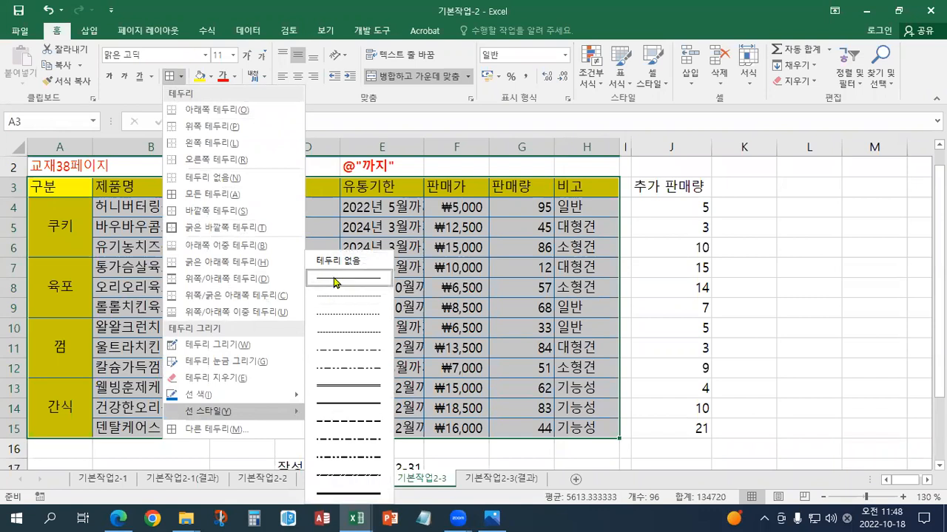
pyautogui.click(427, 297)
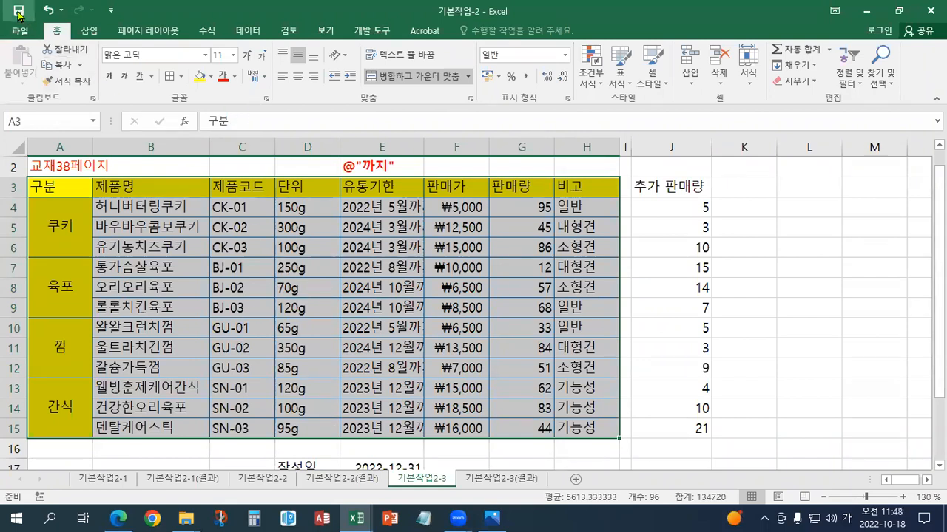
# Step: Open the custom (사용자 지정) number format of the 작성일 date in E17 and clear its format code
pyautogui.scroll(-2, 374, 340)
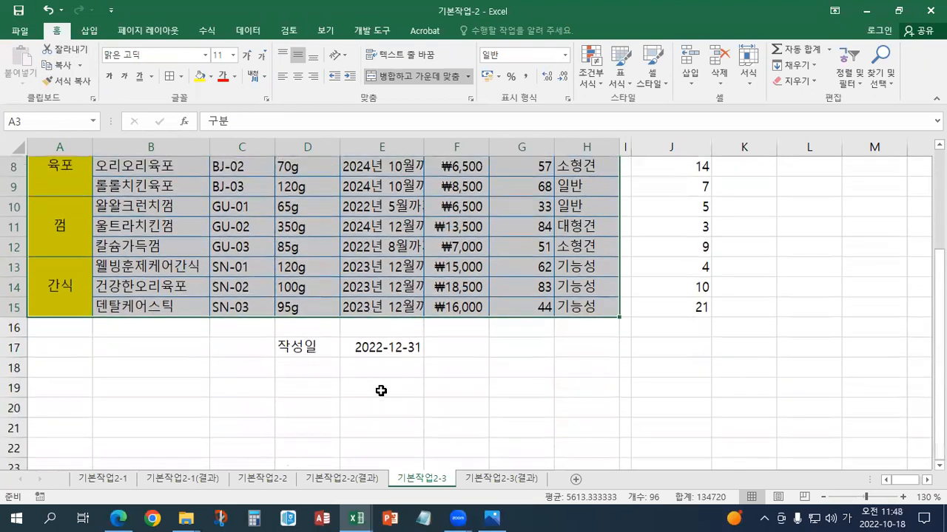
pyautogui.click(386, 352)
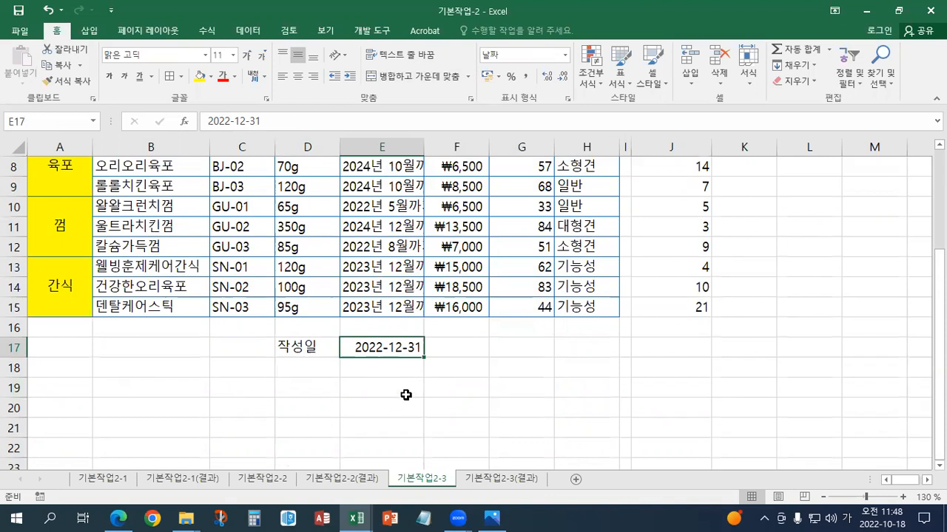
pyautogui.scroll(-1, 405, 395)
pyautogui.rightClick(407, 289)
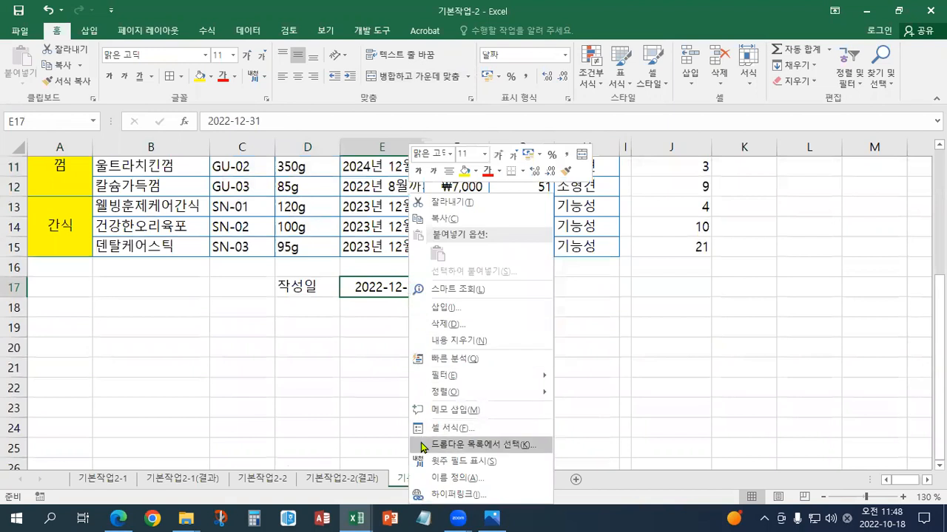
pyautogui.click(446, 431)
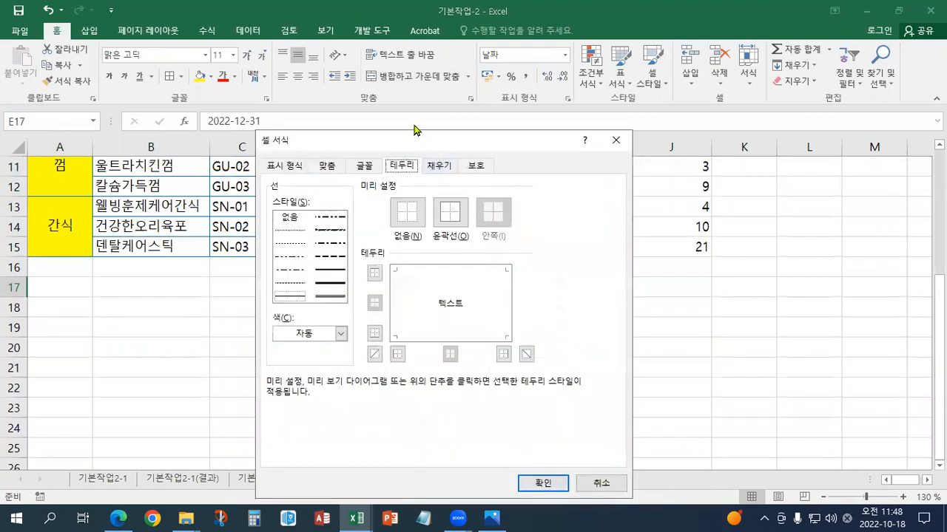
pyautogui.moveTo(430, 139); pyautogui.dragTo(568, 70)
pyautogui.click(548, 71)
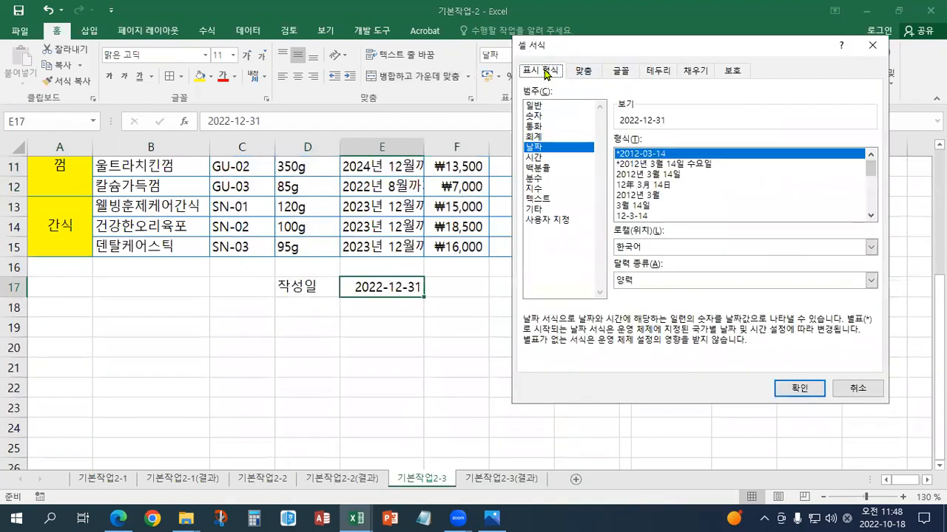
pyautogui.click(533, 220)
pyautogui.moveTo(687, 155); pyautogui.dragTo(344, 116)
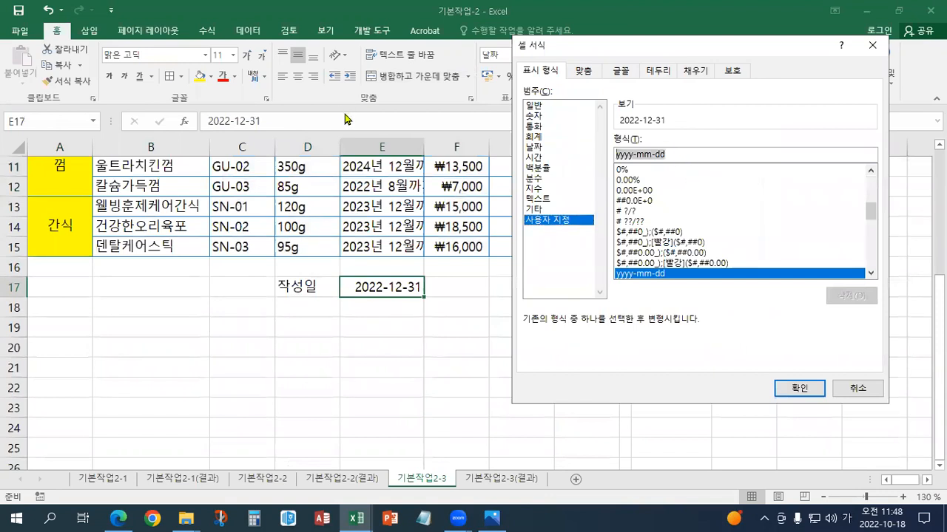
pyautogui.press('Delete')
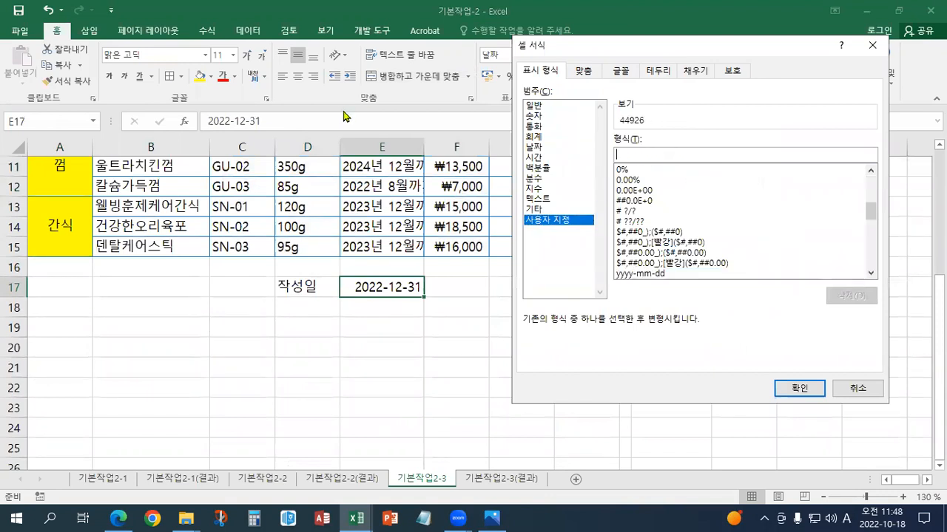
# Step: Enter yyyy"年" as the year part of E17's custom format, converting 년 to the Hanja 年
pyautogui.write('yyyy"')
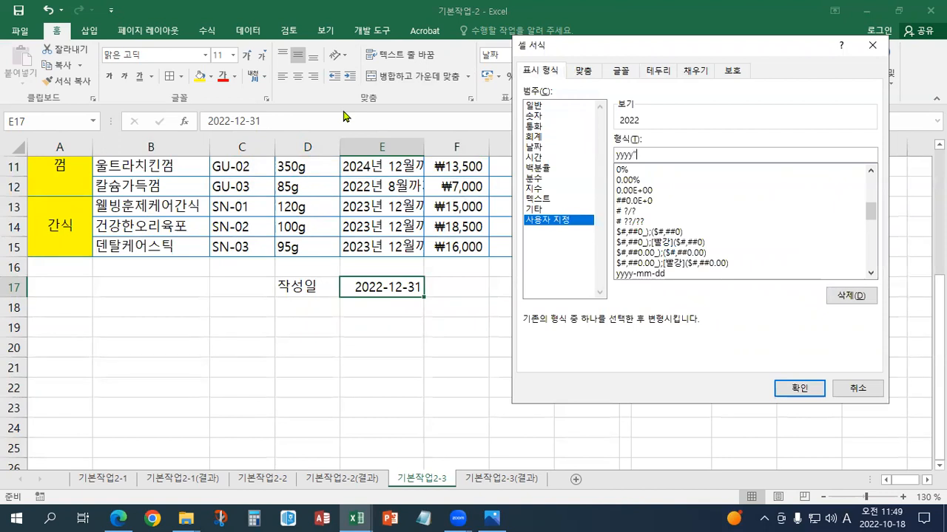
pyautogui.press('BackSpace')
pyautogui.press('BackSpace')
pyautogui.press('BackSpace')
pyautogui.press('Hangul')
pyautogui.write('ㄴ')
pyautogui.press('Hangul_Hanja')
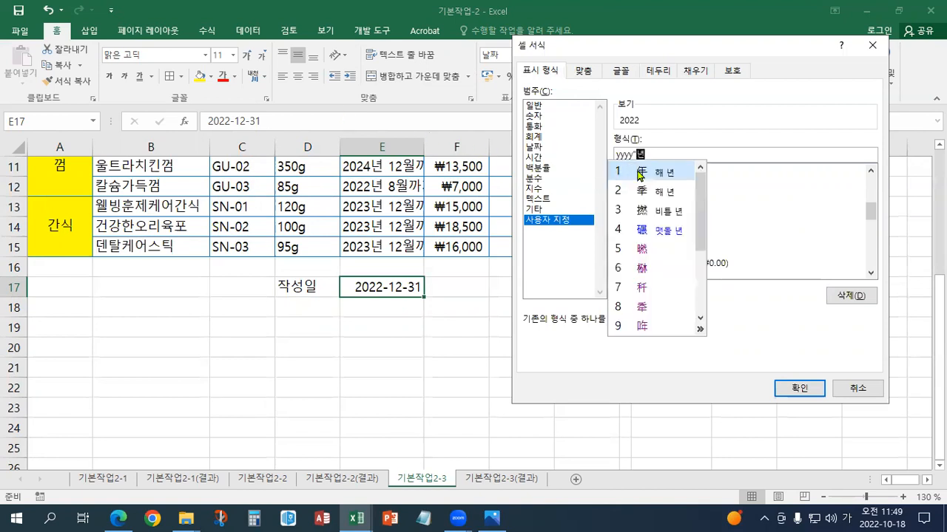
pyautogui.click(637, 176)
pyautogui.write('"')
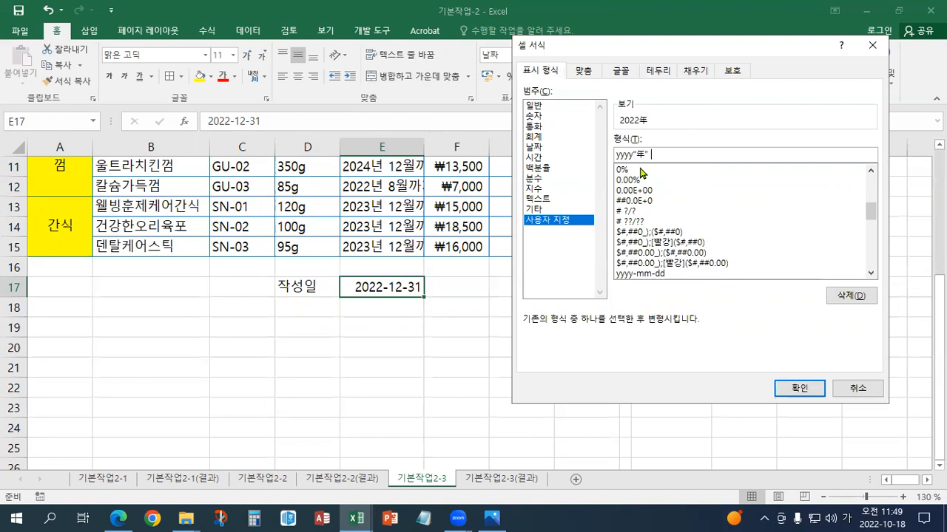
# Step: Add a space and mm"月" as the month part of the format code, converting 월 to the Hanja 月
pyautogui.write('ㅡ')
pyautogui.press('BackSpace')
pyautogui.press('Hangul')
pyautogui.write('mm"')
pyautogui.press('Hangul')
pyautogui.write('월')
pyautogui.press('Hangul_Hanja')
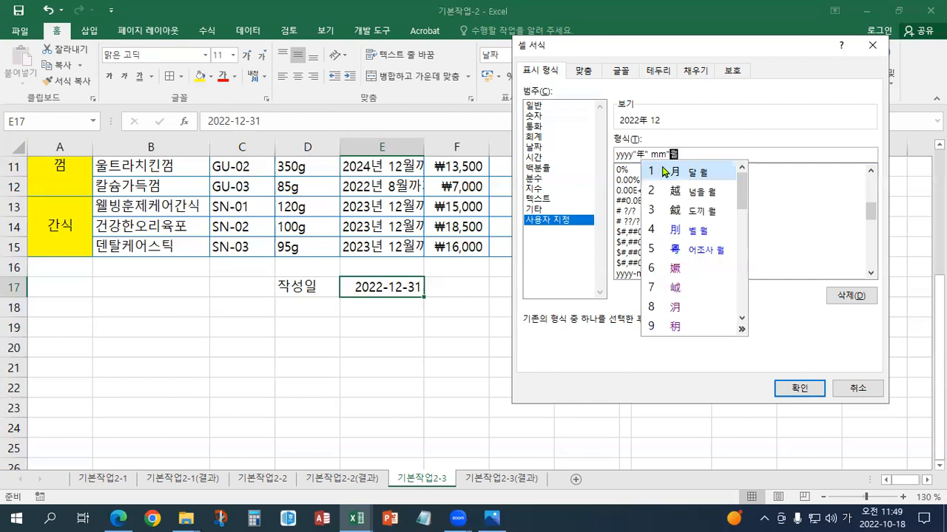
pyautogui.press('Return')
pyautogui.write('"')
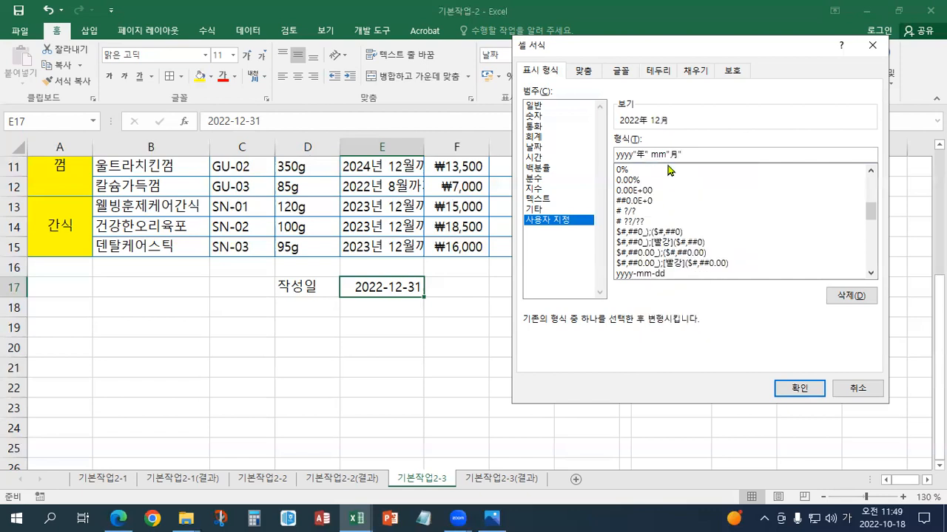
# Step: Add dd"日" as the day part of the format code, converting 일 to the Hanja 日
pyautogui.press('Hangul')
pyautogui.write('dd"d')
pyautogui.press('BackSpace')
pyautogui.press('Hangul')
pyautogui.write('일')
pyautogui.press('Hangul_Hanja')
pyautogui.click(694, 172)
pyautogui.write('"')
# Step: Copy the complete code yyyy"年" mm"月" dd"日" and apply the custom format to E17
pyautogui.moveTo(731, 152); pyautogui.dragTo(403, 159)
pyautogui.hotkey('ctrl', 'c')
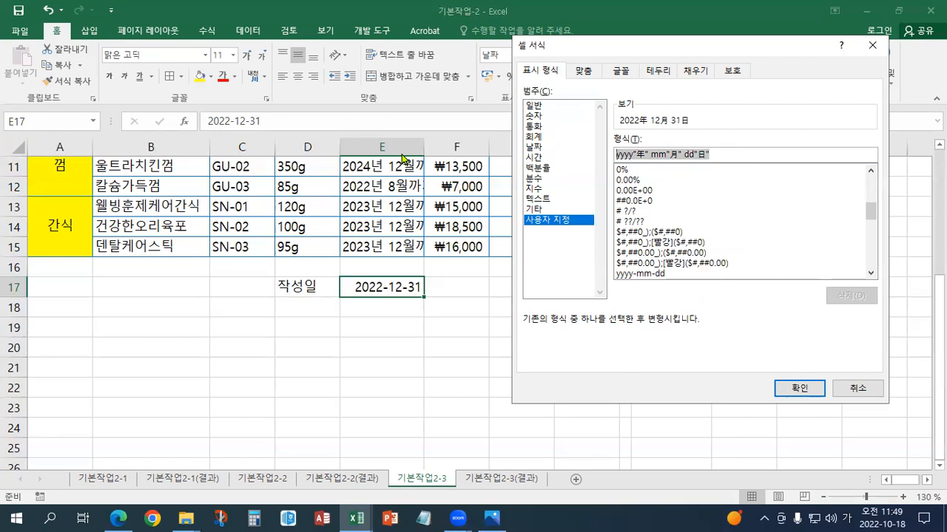
pyautogui.click(790, 387)
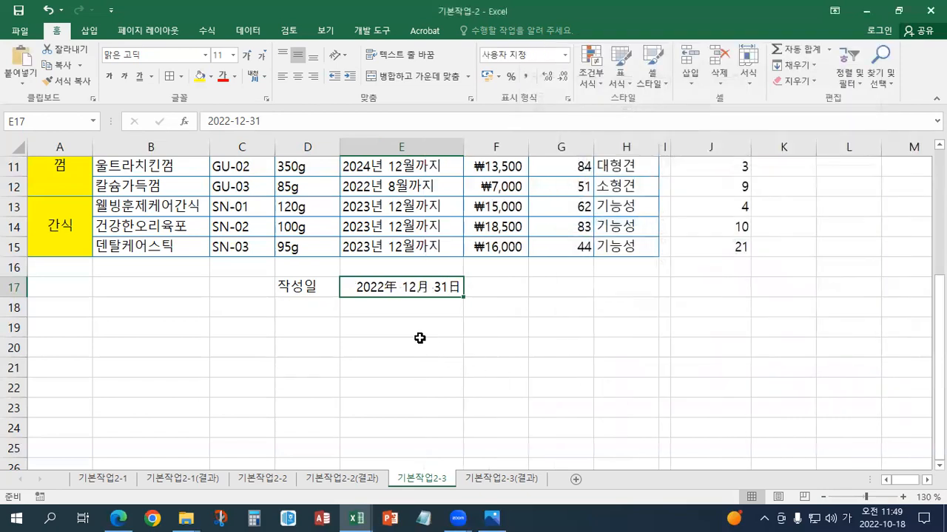
# Step: Paste the copied format code into E18 as a note and make it bold and red
pyautogui.click(397, 310)
pyautogui.hotkey('ctrl', 'v')
pyautogui.hotkey('ctrl', 'b')
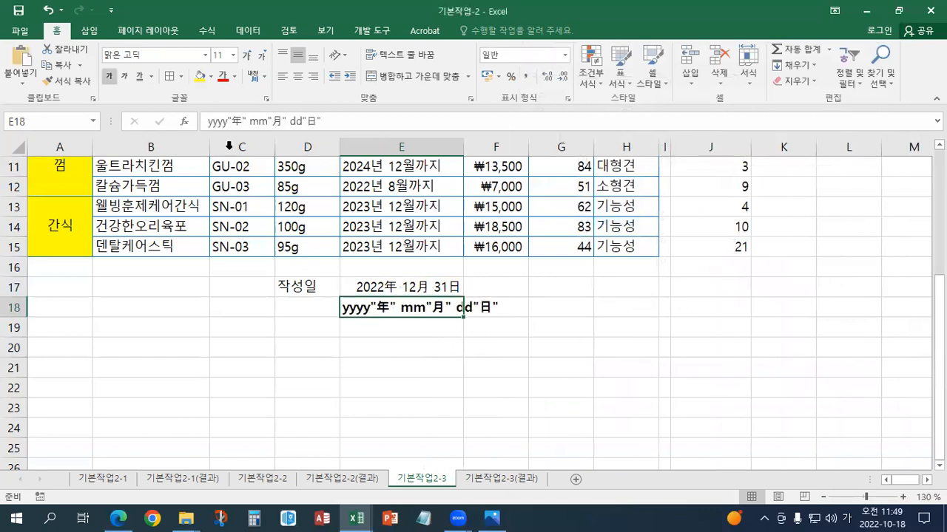
pyautogui.click(222, 77)
pyautogui.click(271, 287)
# Step: Save the workbook with the finished 기본작업2-3 formatting
pyautogui.keyDown('ctrl'); pyautogui.scroll(1, 272, 287); pyautogui.keyUp('ctrl')
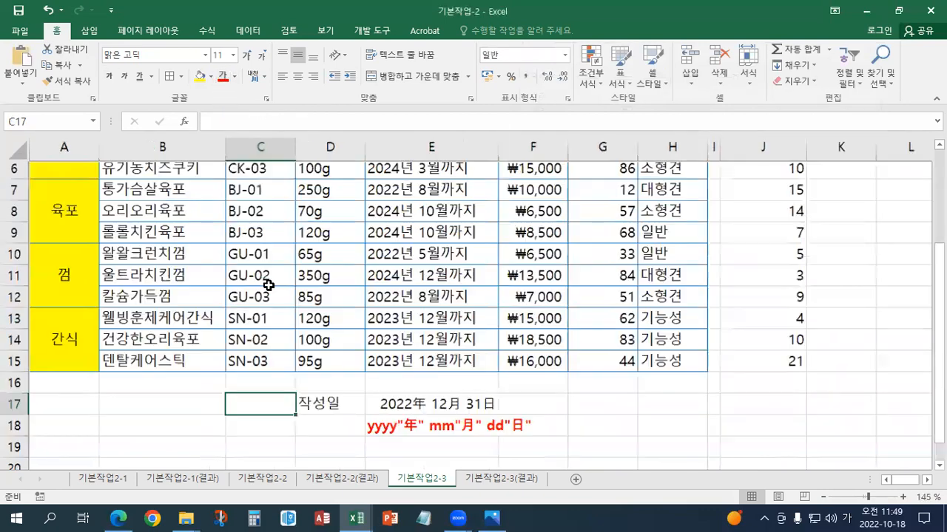
pyautogui.scroll(-1, 262, 271)
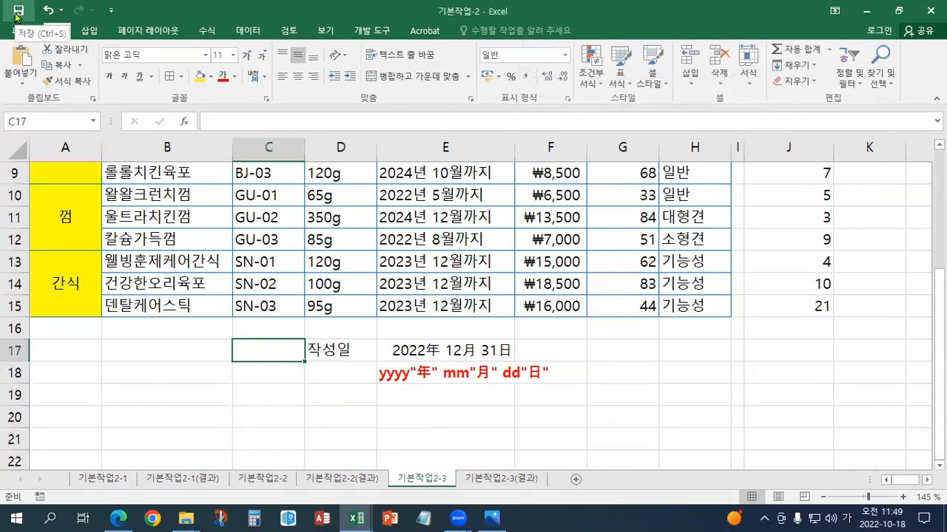
pyautogui.click(16, 15)
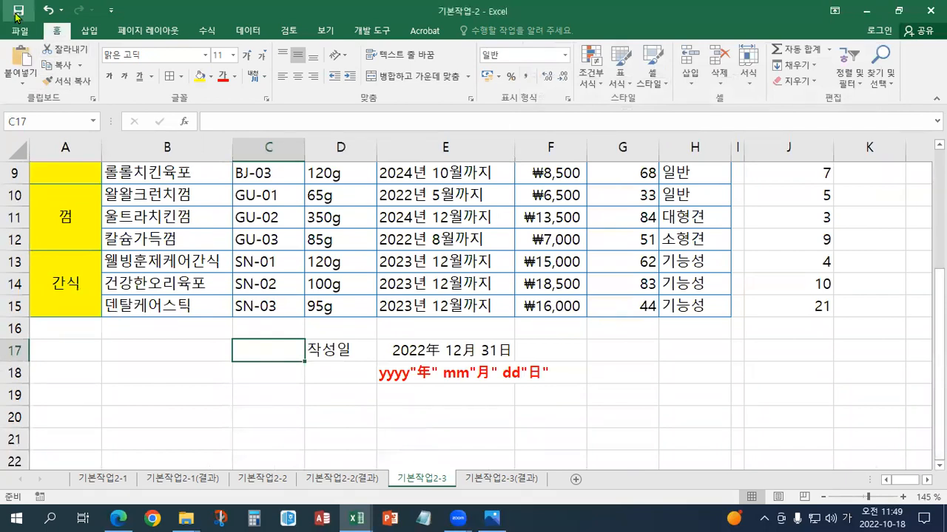